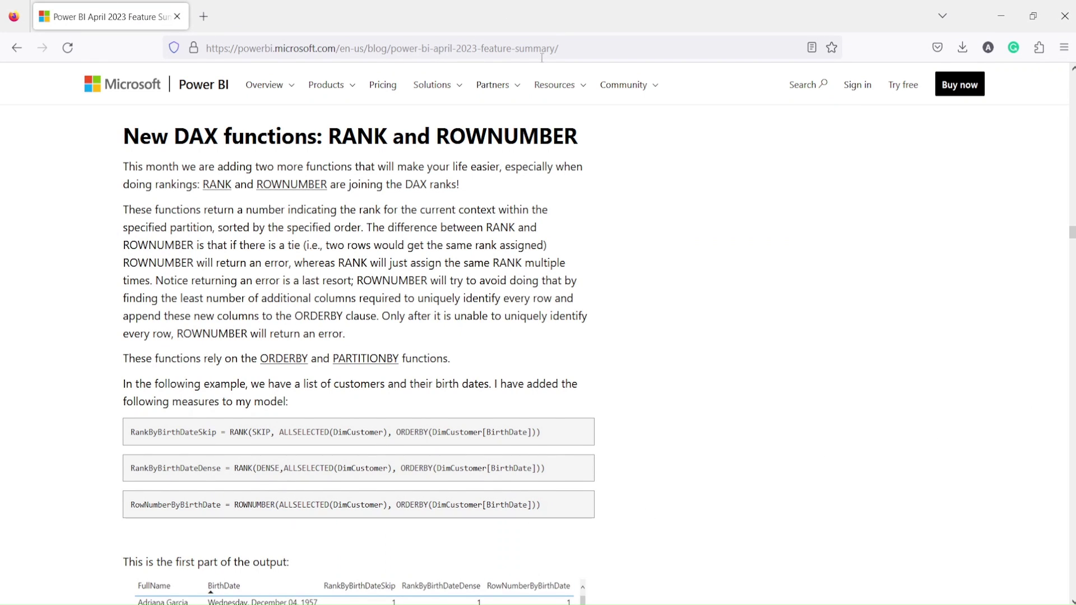
Review the blog section on the new RANK and ROWNUMBER functions, their reliance on ORDERBY and PARTITIONBY, and the RankByBirthDateSkip measure.
{"action": "left_click_drag", "start_coordinate": [430, 48], "coordinate": [578, 49]}
{"action": "left_click", "coordinate": [717, 373]}
{"action": "left_click_drag", "start_coordinate": [387, 135], "coordinate": [333, 135]}
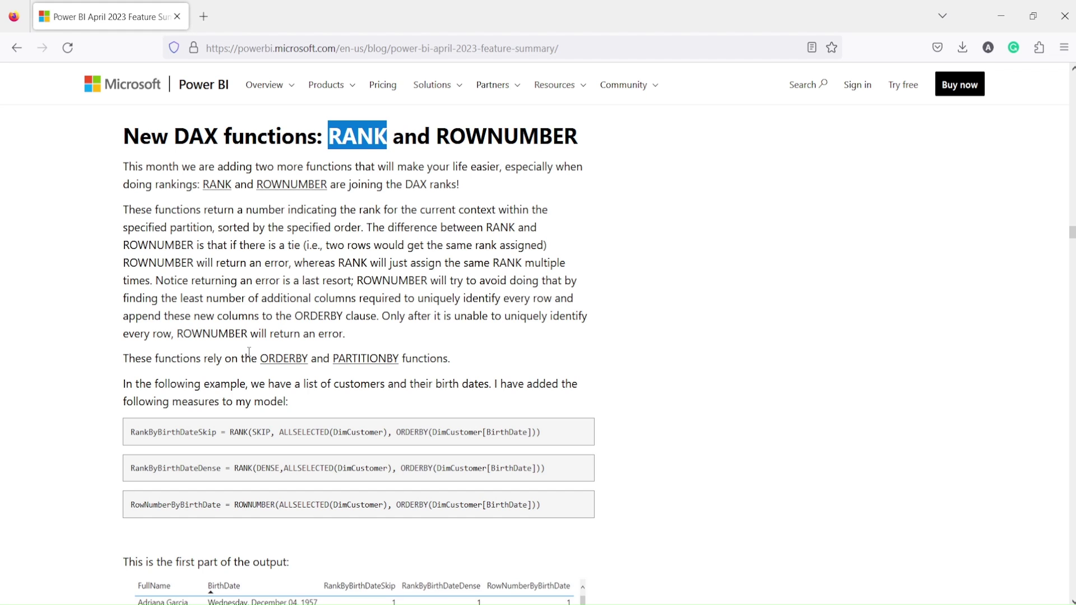
{"action": "left_click_drag", "start_coordinate": [255, 359], "coordinate": [450, 356]}
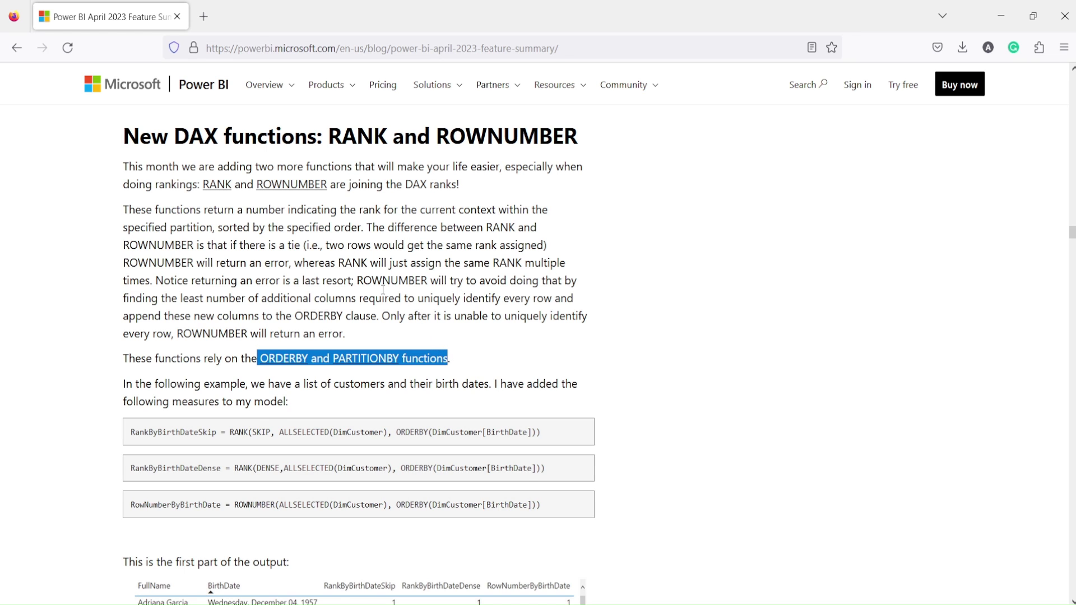
{"action": "scroll", "coordinate": [383, 290], "scroll_direction": "down", "scroll_amount": 3}
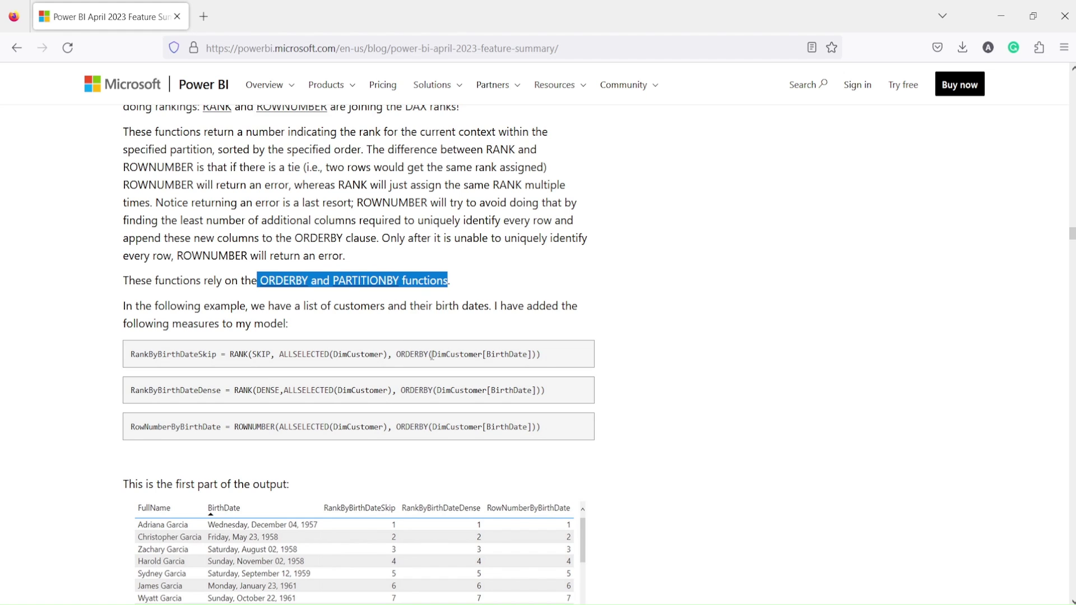
{"action": "left_click_drag", "start_coordinate": [432, 356], "coordinate": [529, 350]}
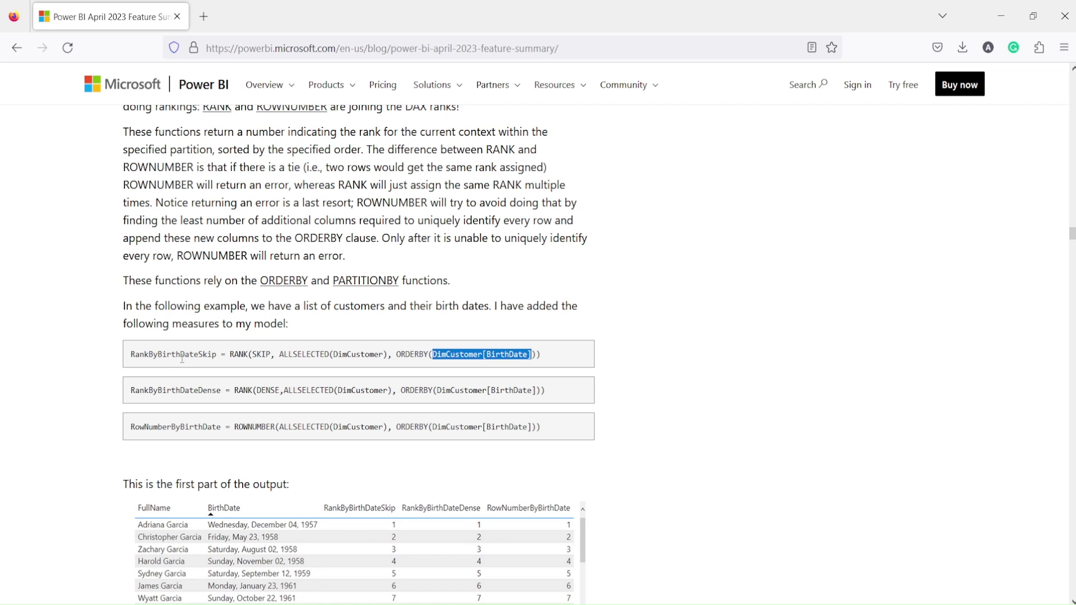
{"action": "triple_click", "coordinate": [233, 354]}
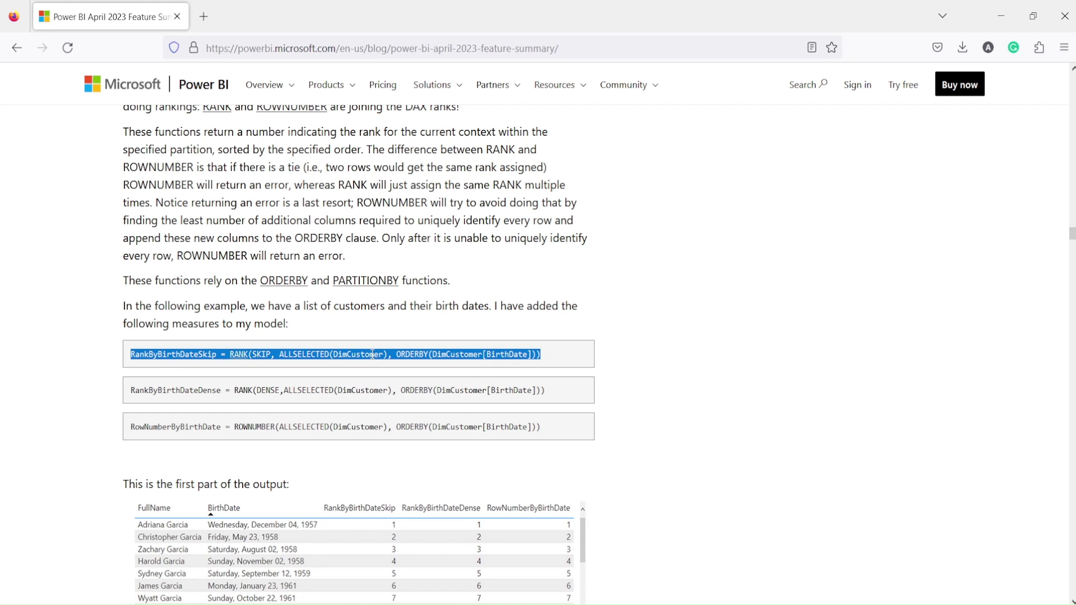
Open the linked RANK function documentation in a separate browser tab and view its syntax and parameters.
{"action": "scroll", "coordinate": [341, 356], "scroll_direction": "up", "scroll_amount": 1}
{"action": "middle_click", "coordinate": [217, 184]}
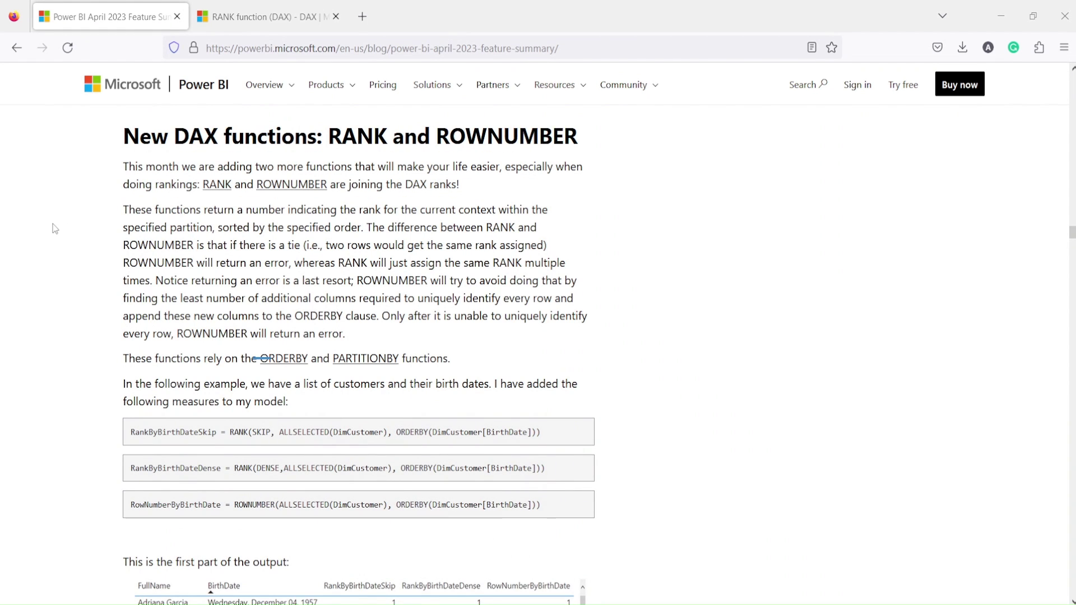
{"action": "left_click", "coordinate": [255, 25]}
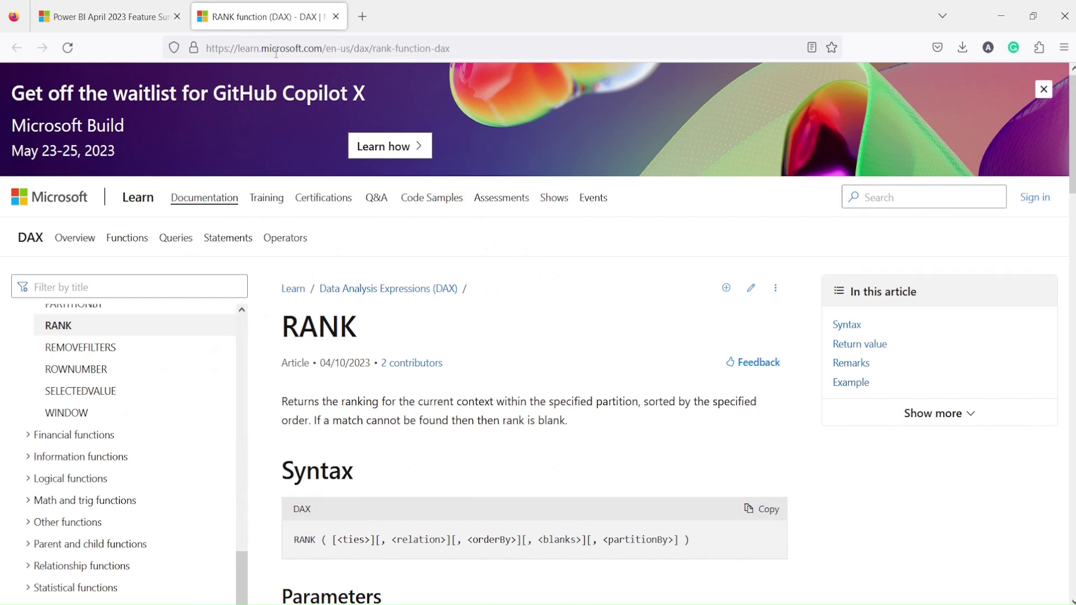
{"action": "scroll", "coordinate": [451, 311], "scroll_direction": "down", "scroll_amount": 2}
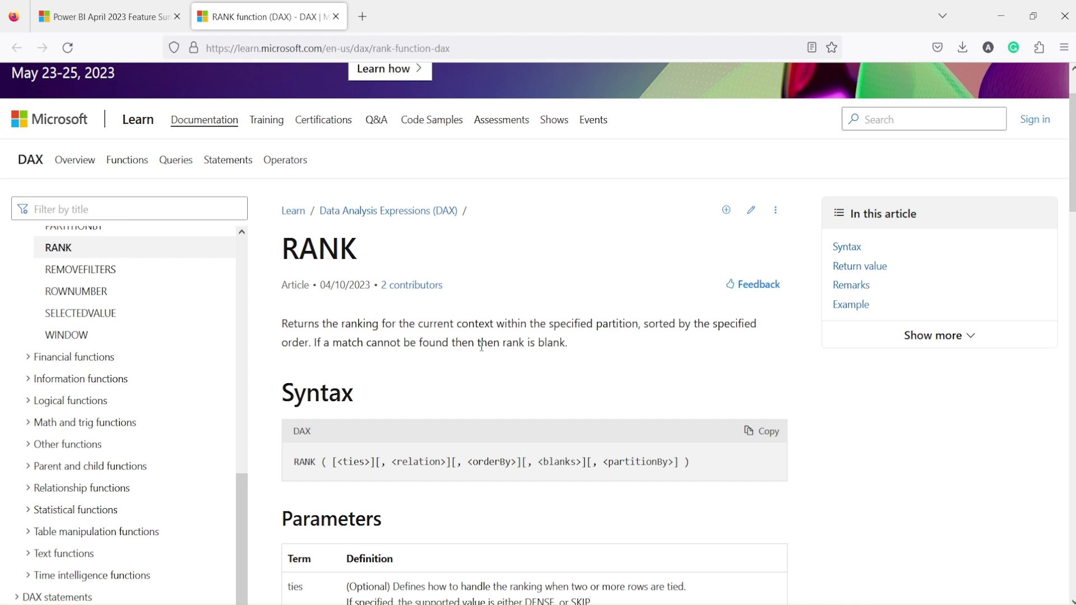
{"action": "scroll", "coordinate": [551, 351], "scroll_direction": "down", "scroll_amount": 3}
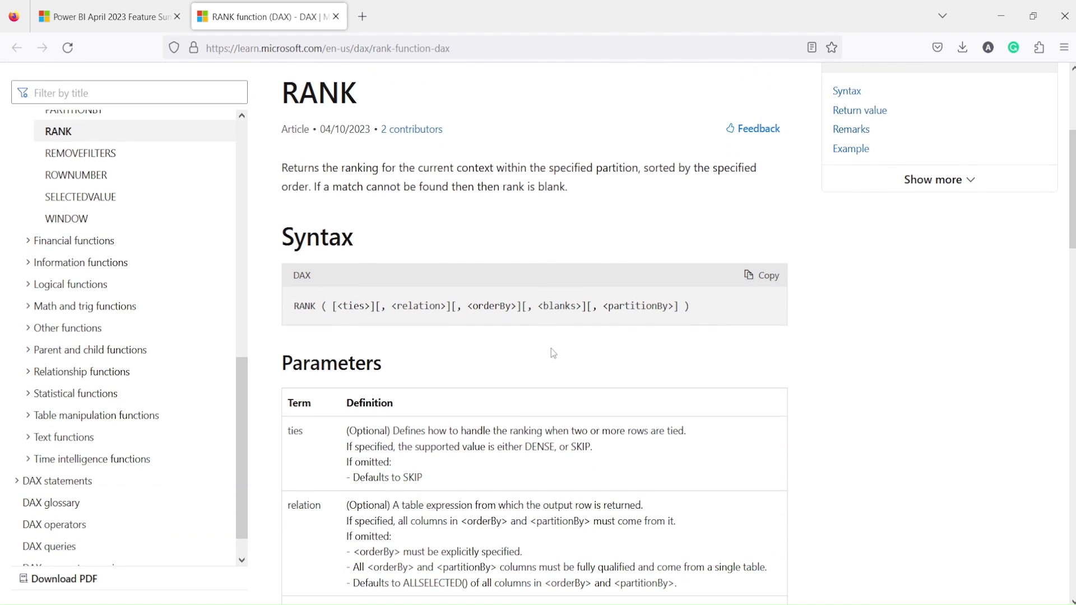
{"action": "scroll", "coordinate": [553, 353], "scroll_direction": "down", "scroll_amount": 2}
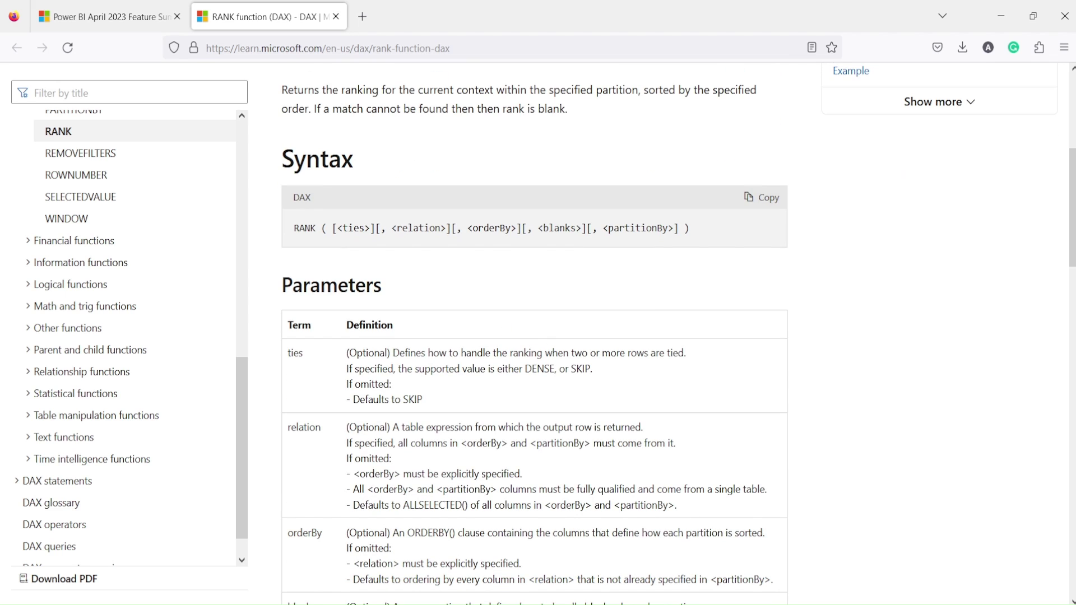
Examine the ties, relation and orderBy arguments in the RANK syntax, including the DENSE and SKIP options for ties.
{"action": "left_click_drag", "start_coordinate": [328, 222], "coordinate": [376, 240]}
{"action": "left_click_drag", "start_coordinate": [399, 392], "coordinate": [439, 412]}
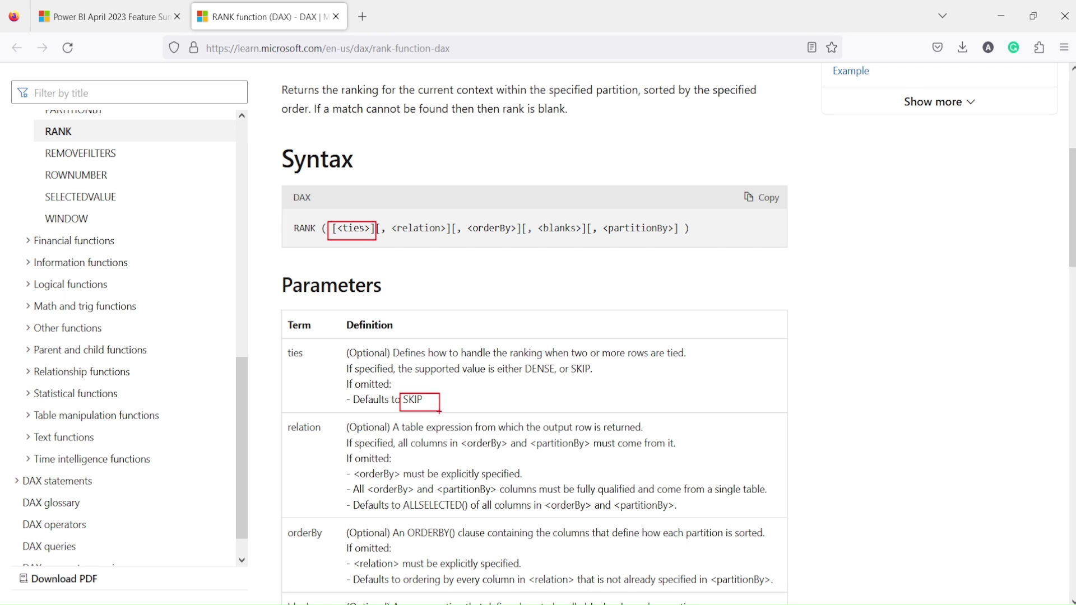
{"action": "left_click_drag", "start_coordinate": [524, 362], "coordinate": [597, 378]}
{"action": "mouse_move", "coordinate": [387, 220]}
{"action": "left_mouse_down"}
{"action": "mouse_move", "coordinate": [408, 237]}
{"action": "mouse_move", "coordinate": [451, 239]}
{"action": "left_mouse_up"}
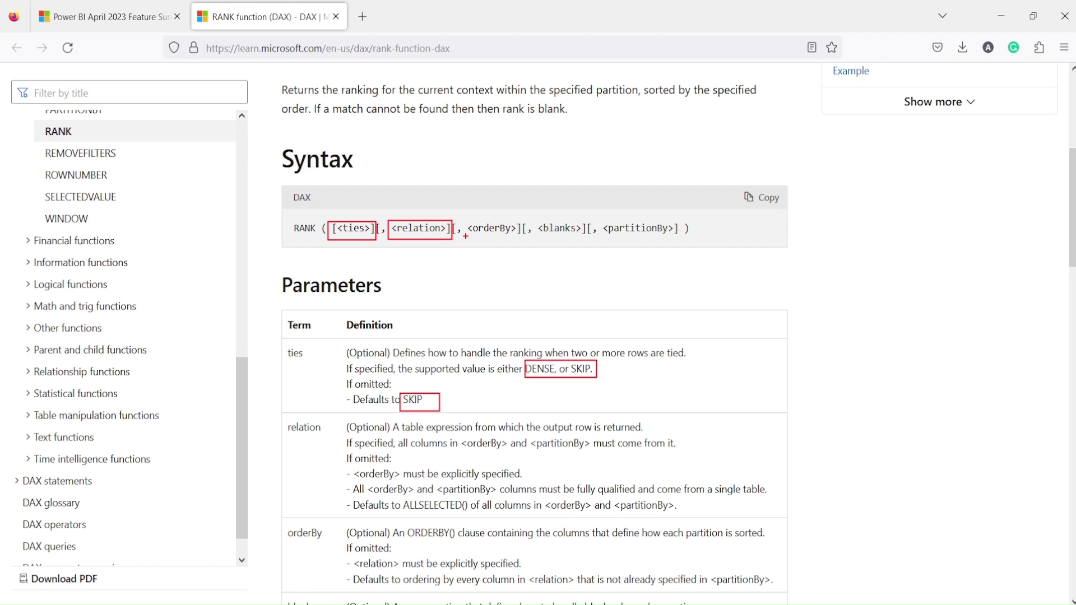
{"action": "left_click_drag", "start_coordinate": [451, 218], "coordinate": [523, 242]}
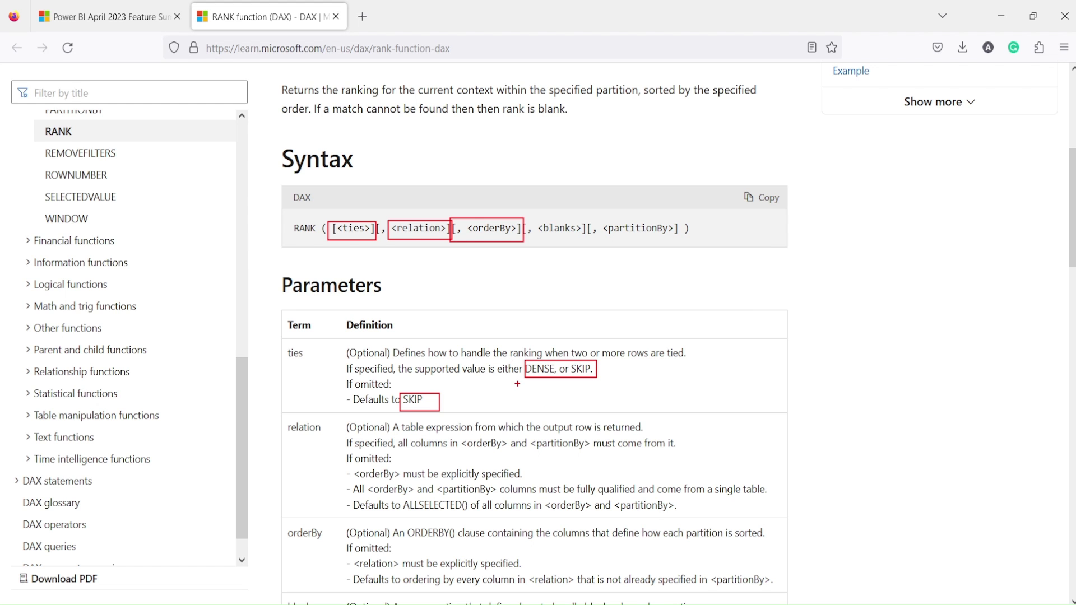
{"action": "key", "text": "Escape"}
Examine the partitionBy argument, the other parameter definitions and the remarks in the RANK documentation.
{"action": "scroll", "coordinate": [466, 398], "scroll_direction": "down", "scroll_amount": 3}
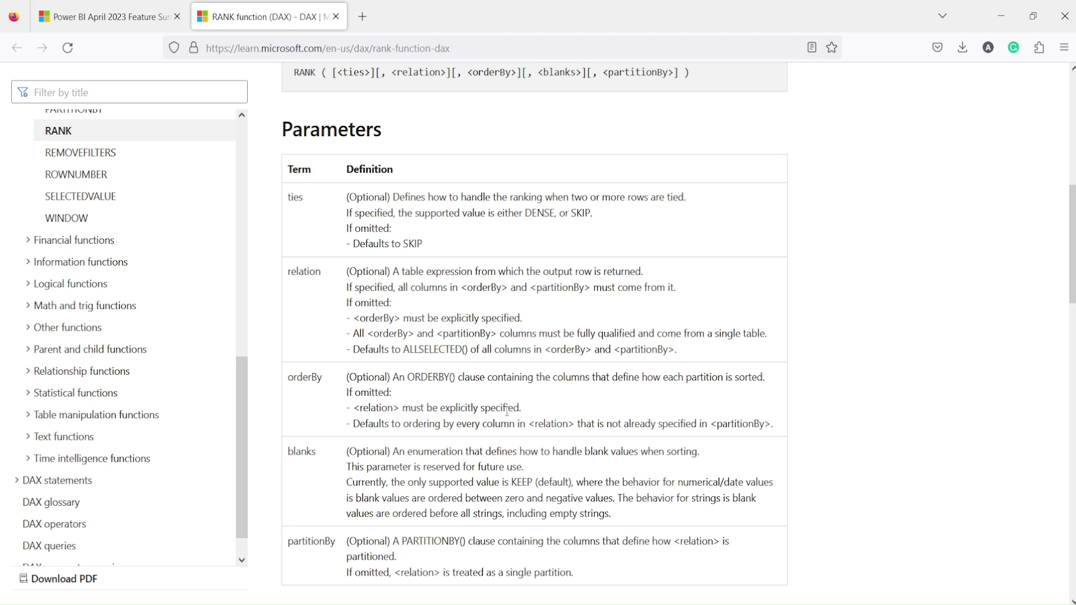
{"action": "scroll", "coordinate": [507, 411], "scroll_direction": "up", "scroll_amount": 1}
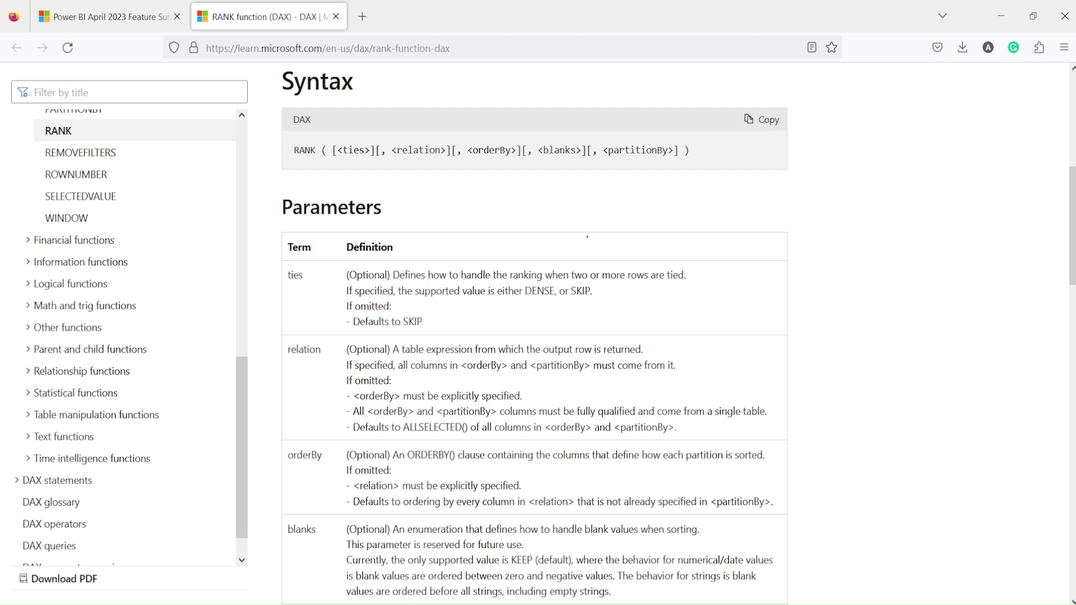
{"action": "left_click_drag", "start_coordinate": [586, 140], "coordinate": [682, 164]}
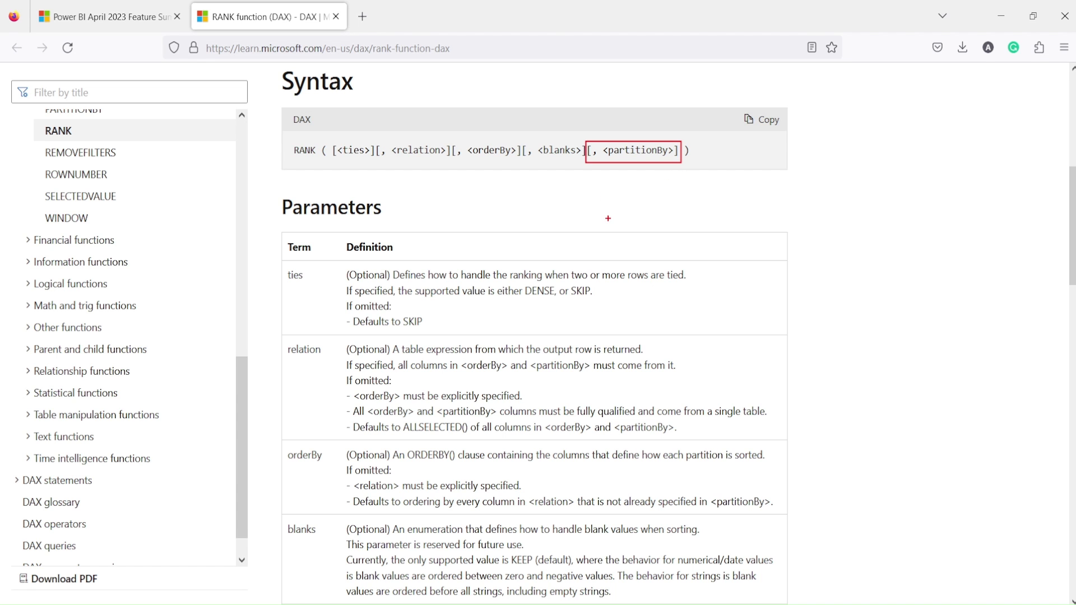
{"action": "scroll", "coordinate": [604, 226], "scroll_direction": "down", "scroll_amount": 7}
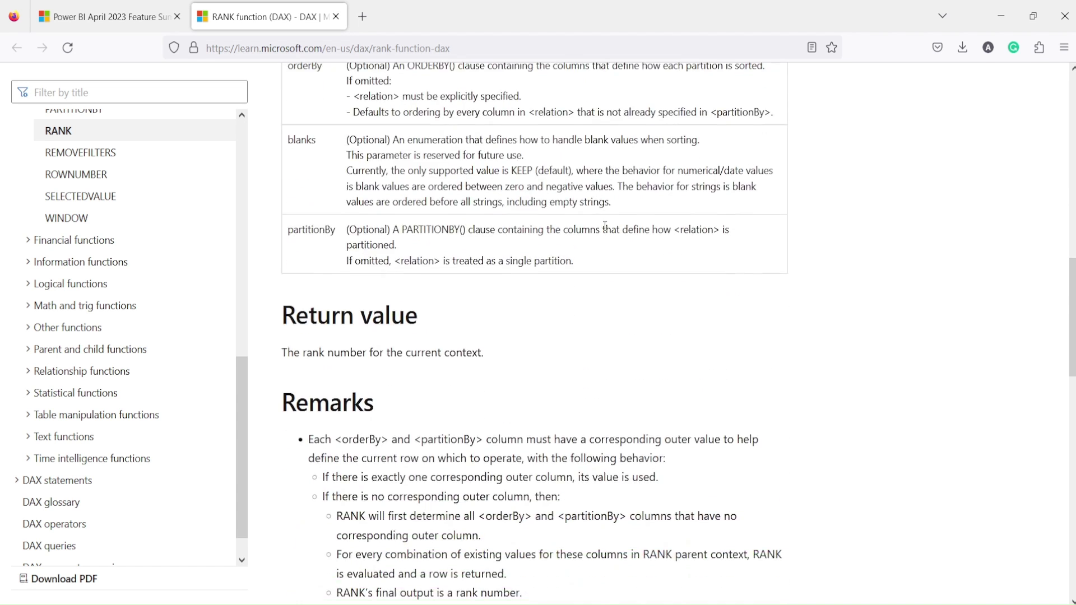
{"action": "scroll", "coordinate": [605, 227], "scroll_direction": "down", "scroll_amount": 5}
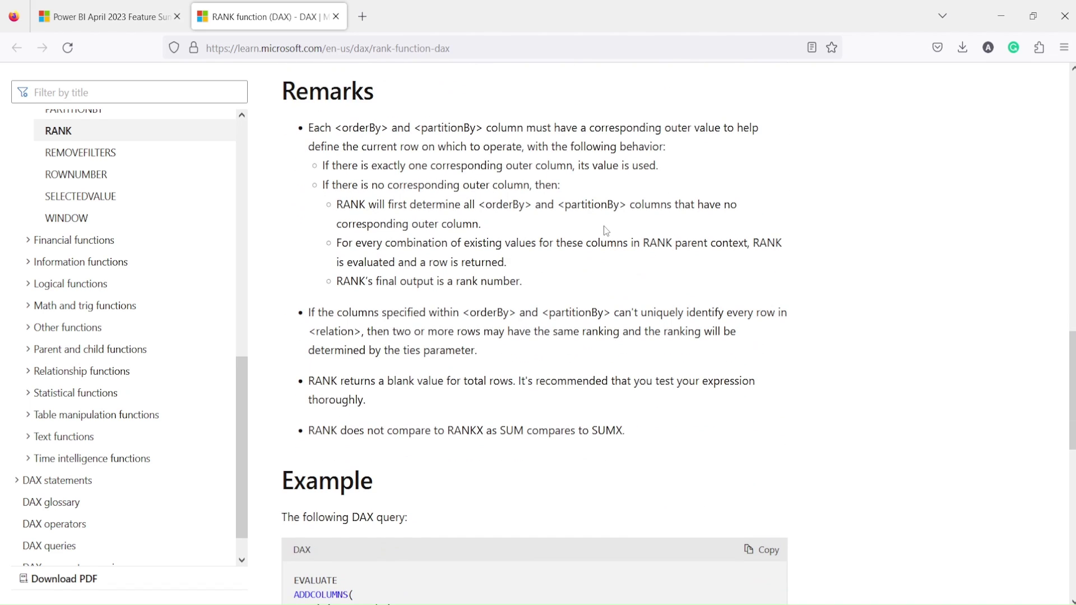
{"action": "scroll", "coordinate": [604, 227], "scroll_direction": "down", "scroll_amount": 3}
{"action": "scroll", "coordinate": [603, 226], "scroll_direction": "up", "scroll_amount": 5}
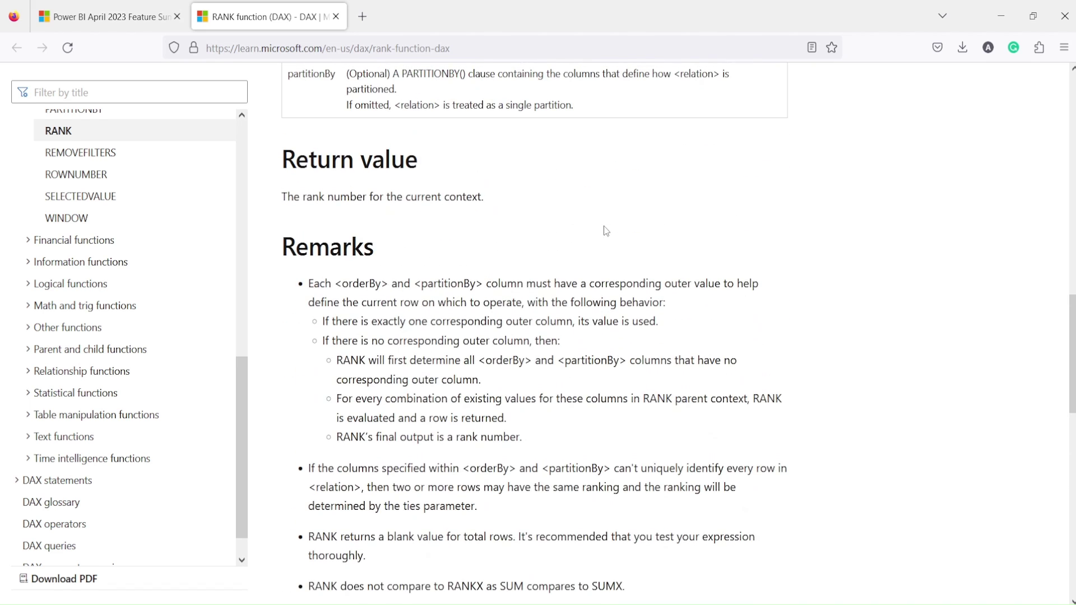
Return to the Power BI April 2023 blog post and compare the example RANK and ROWNUMBER measures with their output tables.
{"action": "left_click", "coordinate": [150, 19]}
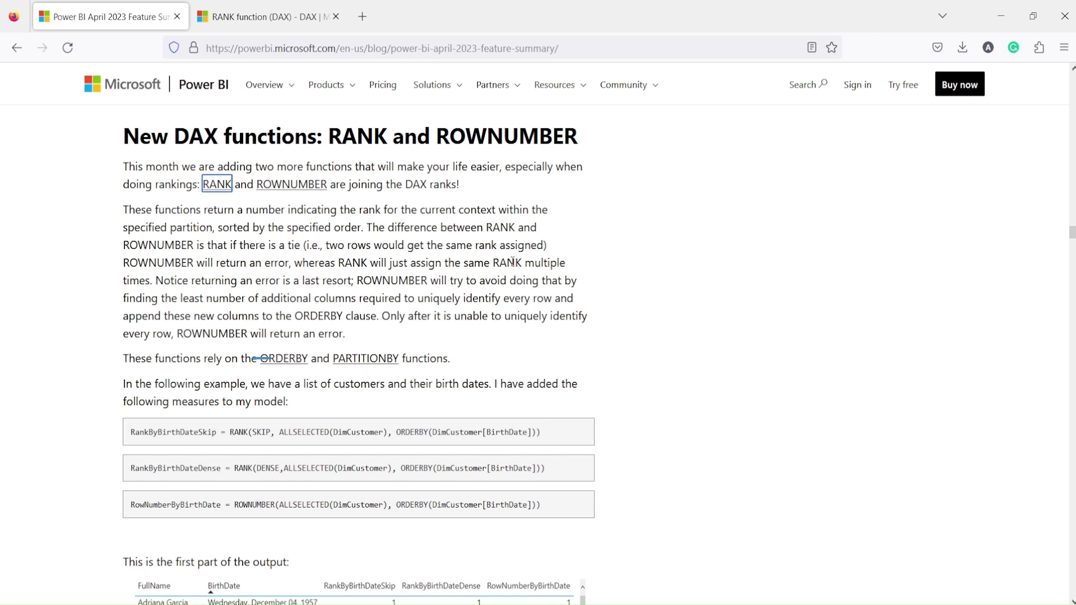
{"action": "scroll", "coordinate": [512, 262], "scroll_direction": "down", "scroll_amount": 2}
{"action": "triple_click", "coordinate": [360, 353]}
{"action": "double_click", "coordinate": [360, 353]}
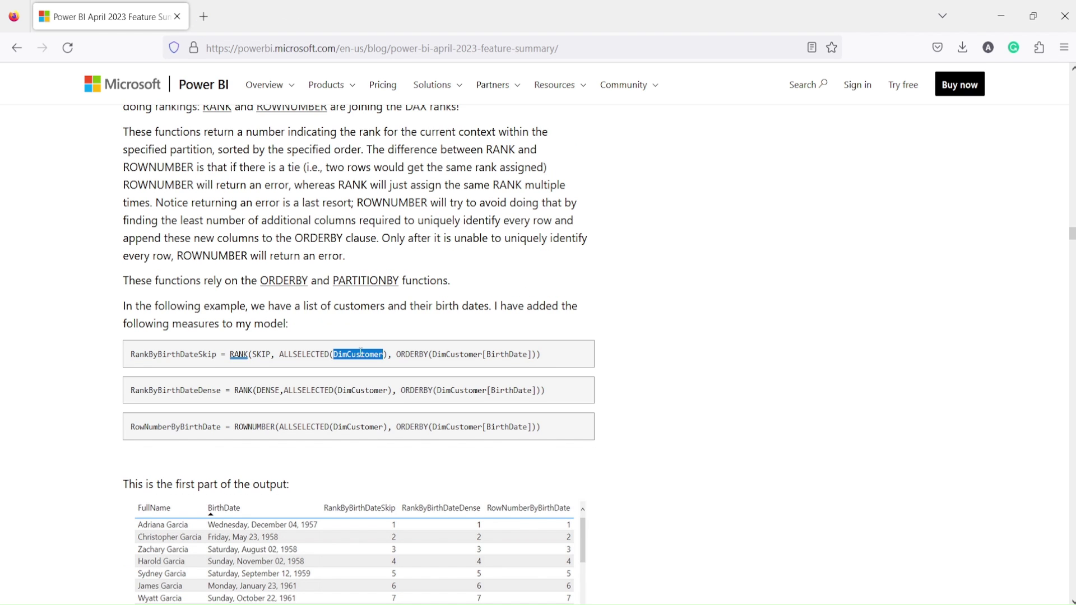
{"action": "double_click", "coordinate": [256, 355]}
{"action": "scroll", "coordinate": [306, 361], "scroll_direction": "down", "scroll_amount": 2}
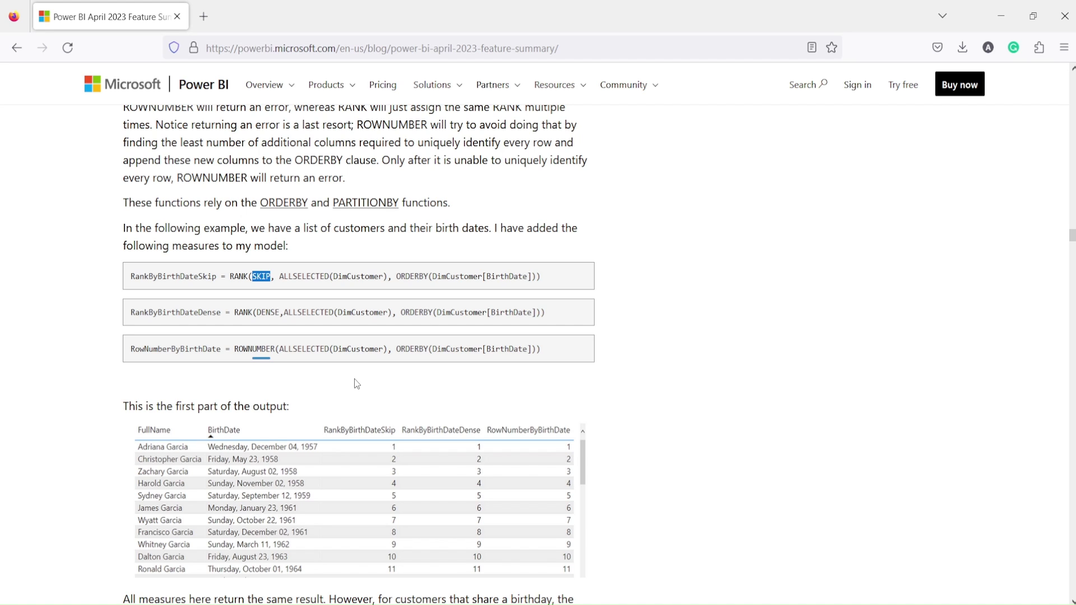
{"action": "scroll", "coordinate": [357, 384], "scroll_direction": "down", "scroll_amount": 4}
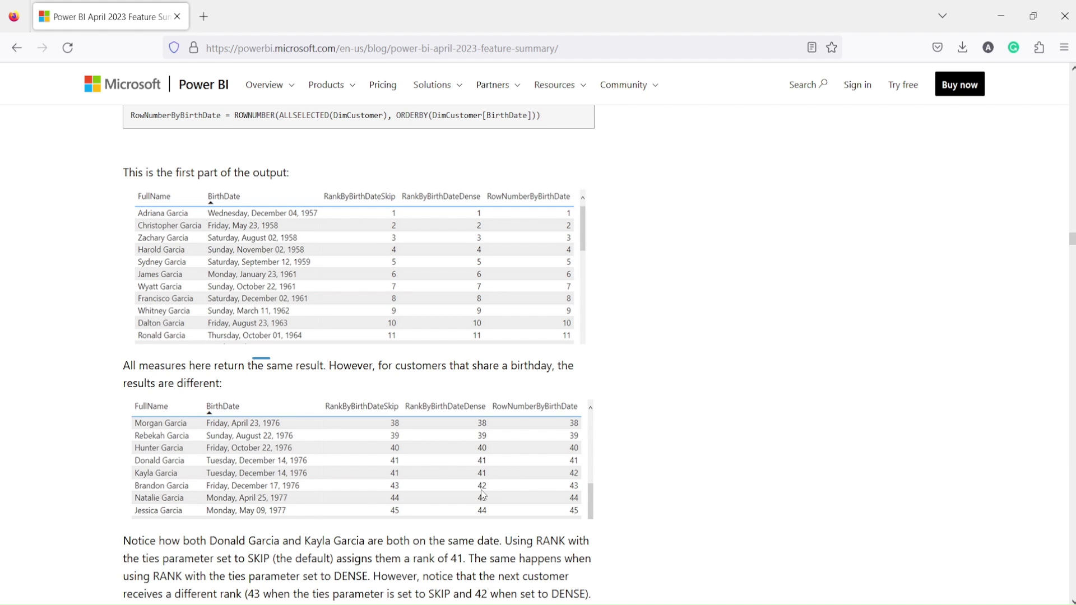
{"action": "scroll", "coordinate": [362, 382], "scroll_direction": "up", "scroll_amount": 7}
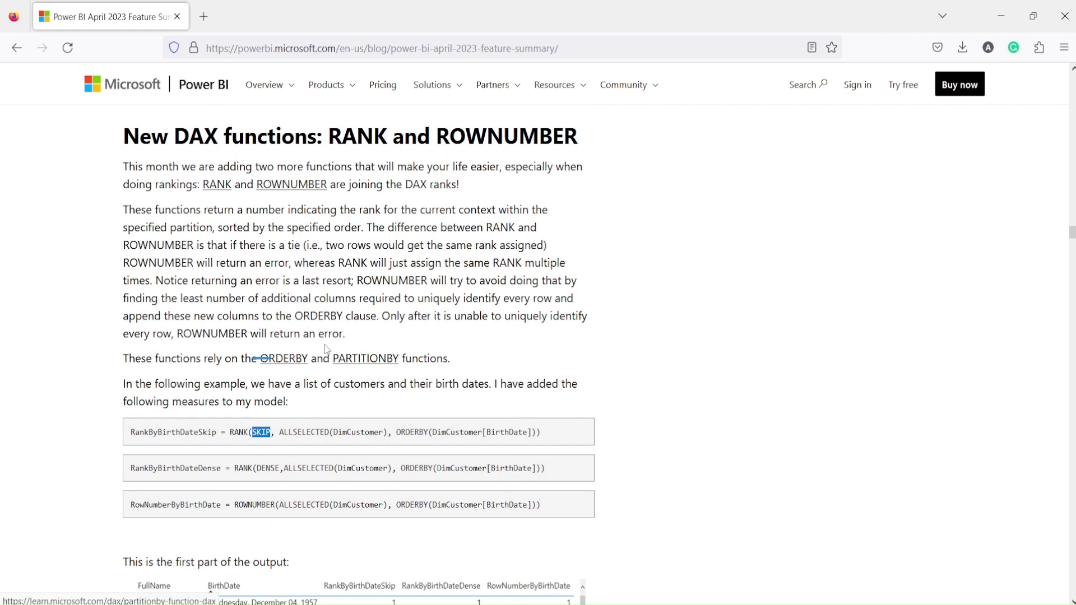
{"action": "left_click", "coordinate": [303, 330]}
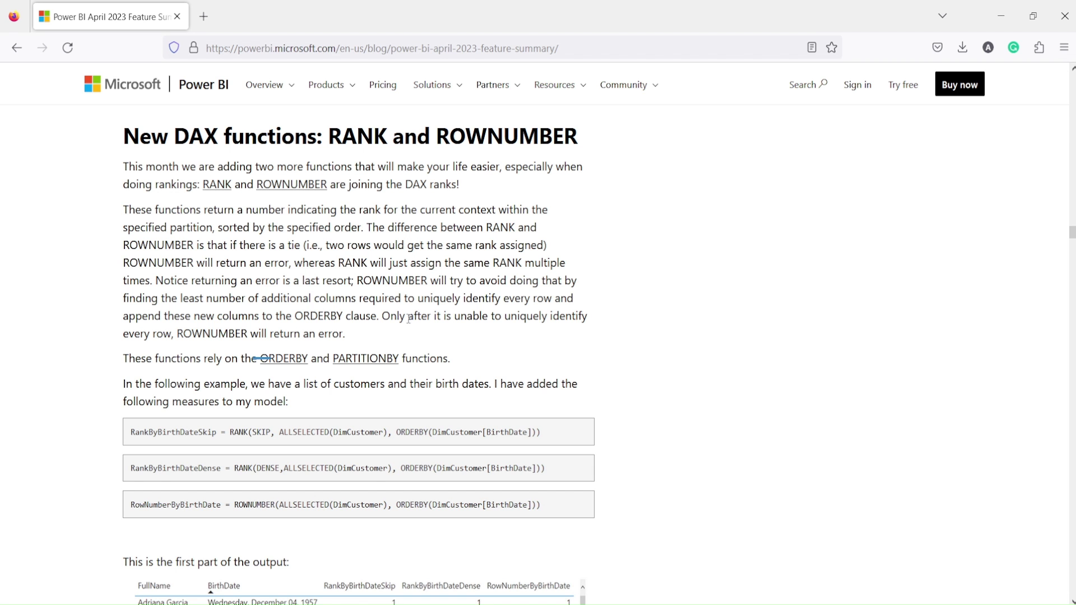
Switch to the AT Small github report in Power BI Desktop and view its data model, including the Date table.
{"action": "left_click", "coordinate": [583, 560]}
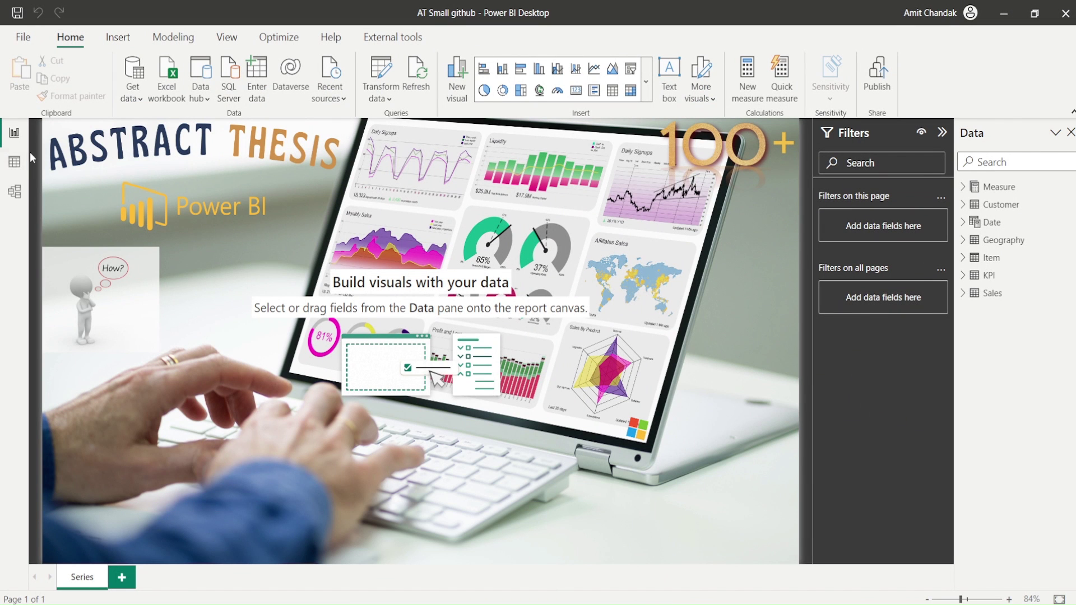
{"action": "left_click", "coordinate": [16, 194]}
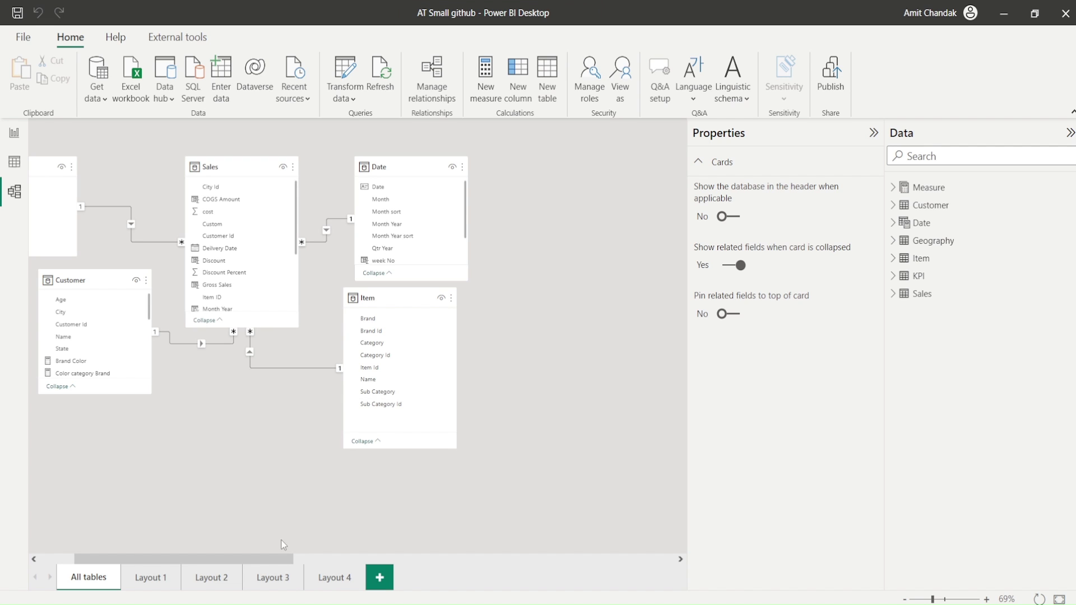
{"action": "left_click_drag", "start_coordinate": [269, 559], "coordinate": [235, 562]}
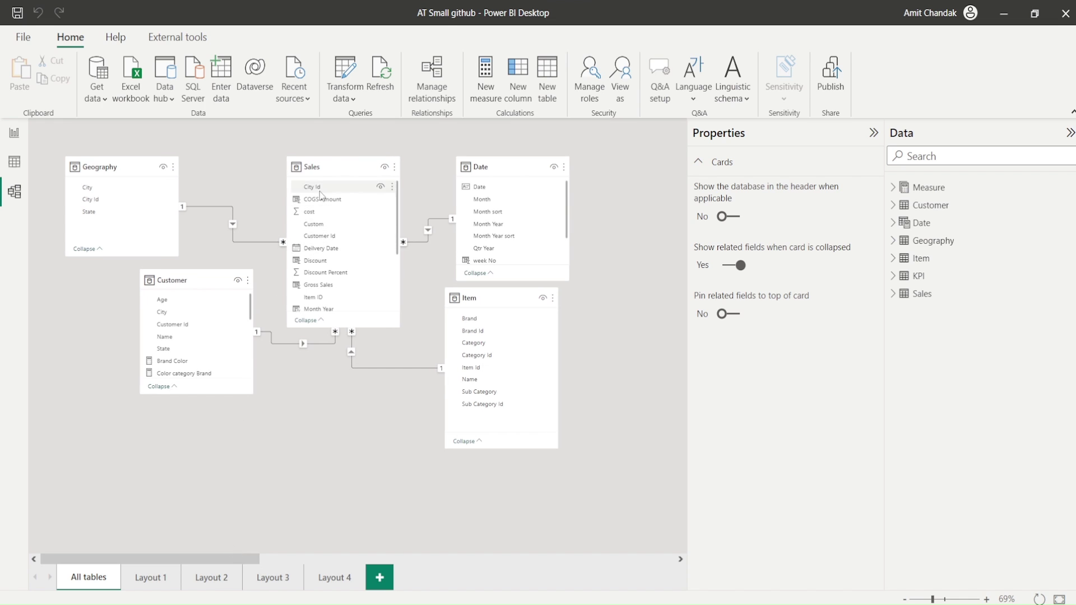
{"action": "left_click", "coordinate": [465, 168]}
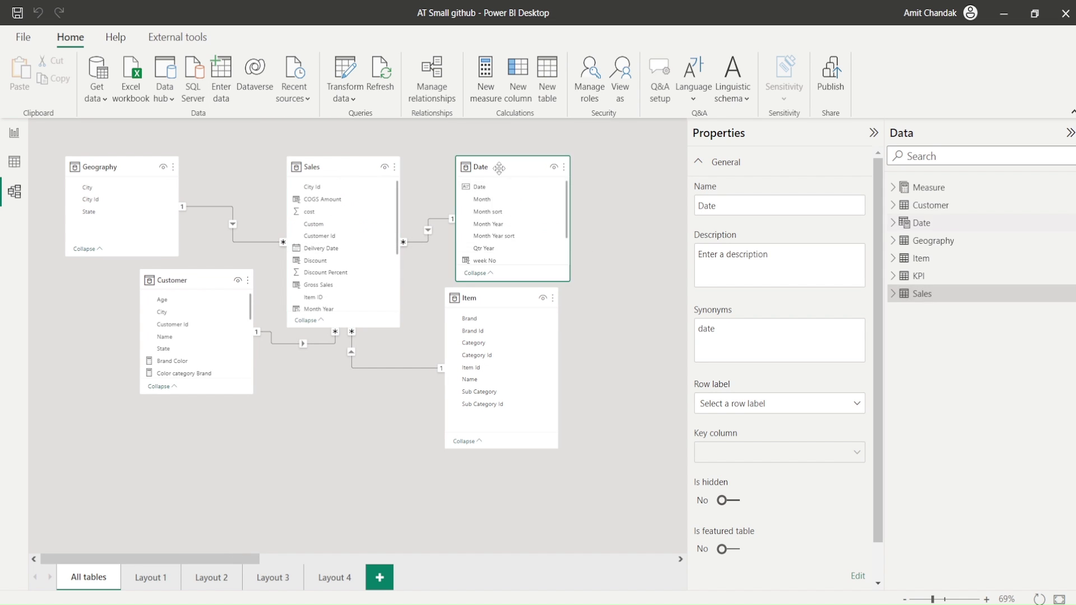
{"action": "left_click", "coordinate": [595, 369]}
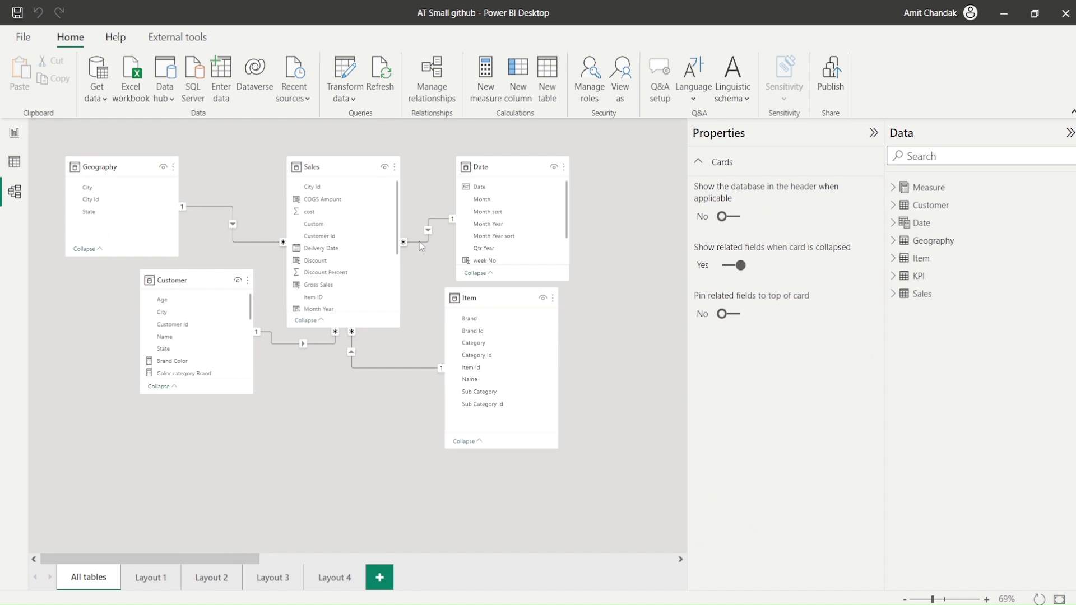
Inspect the relationships linking the Sales table to the Date, Item, Customer and Geography tables.
{"action": "left_click", "coordinate": [419, 241]}
{"action": "scroll", "coordinate": [354, 266], "scroll_direction": "down", "scroll_amount": 5}
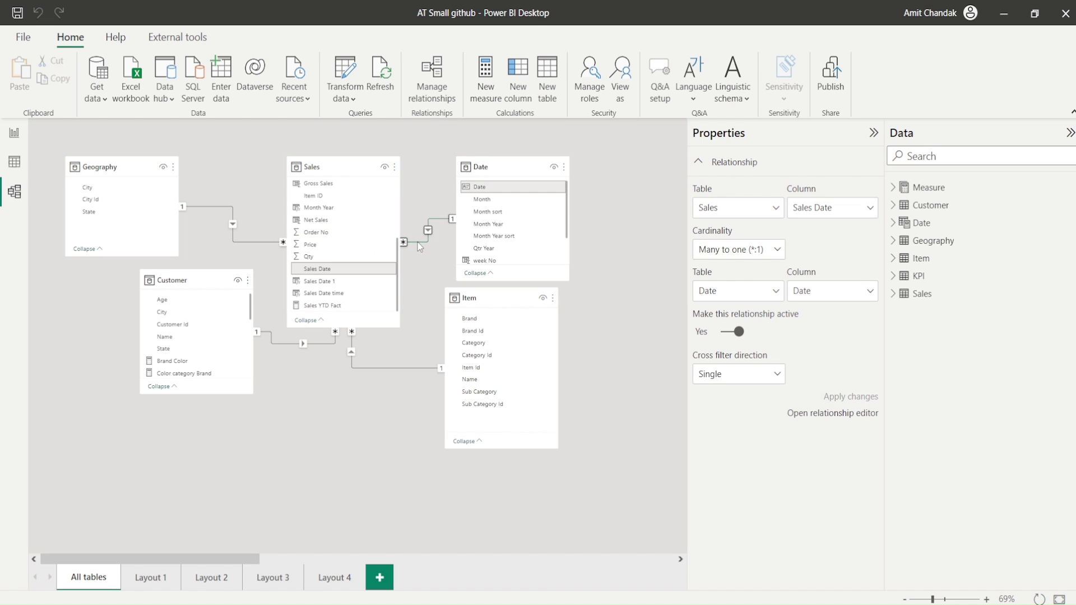
{"action": "left_click", "coordinate": [402, 368]}
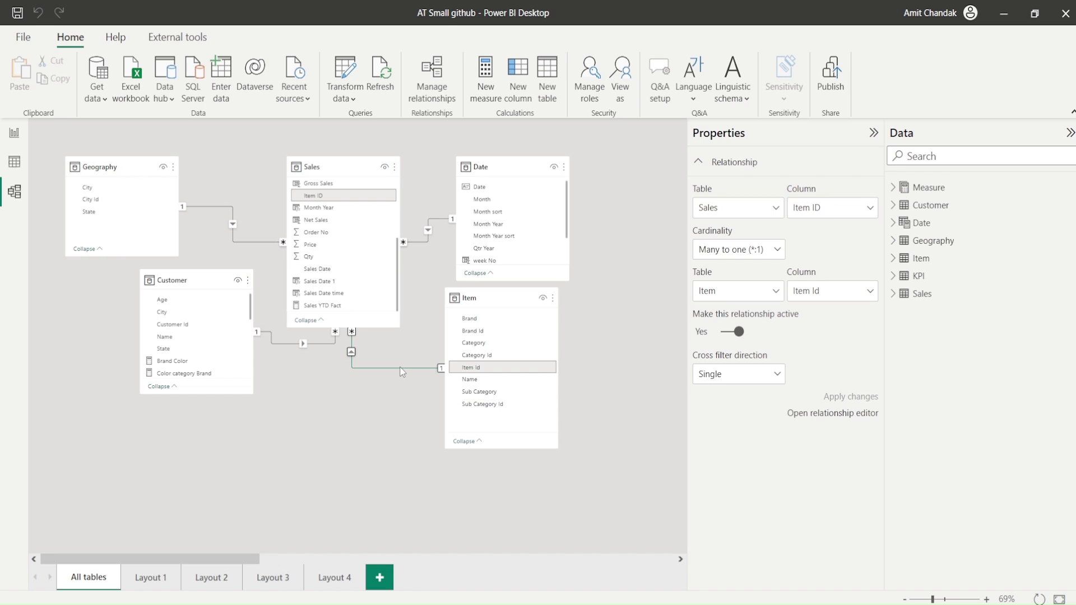
{"action": "left_click", "coordinate": [317, 342]}
{"action": "scroll", "coordinate": [361, 260], "scroll_direction": "up", "scroll_amount": 3}
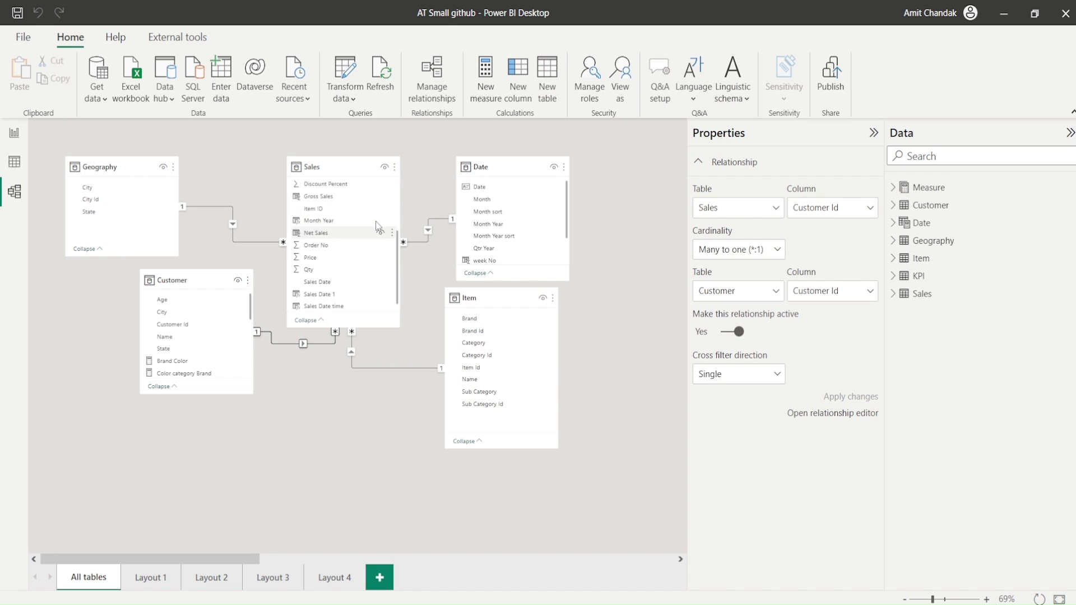
{"action": "left_click", "coordinate": [237, 237]}
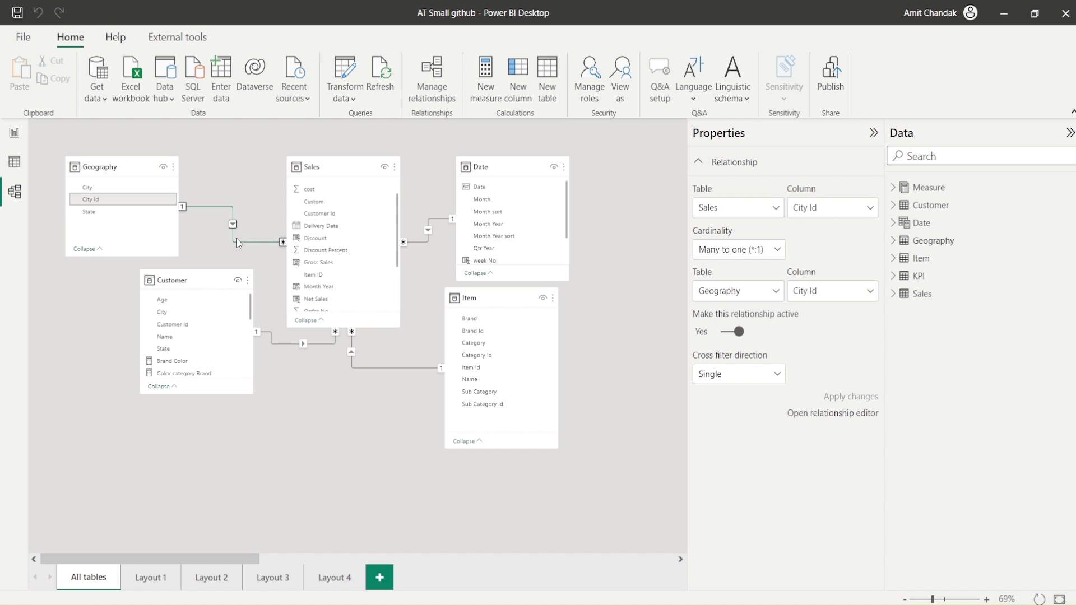
{"action": "scroll", "coordinate": [328, 240], "scroll_direction": "up", "scroll_amount": 2}
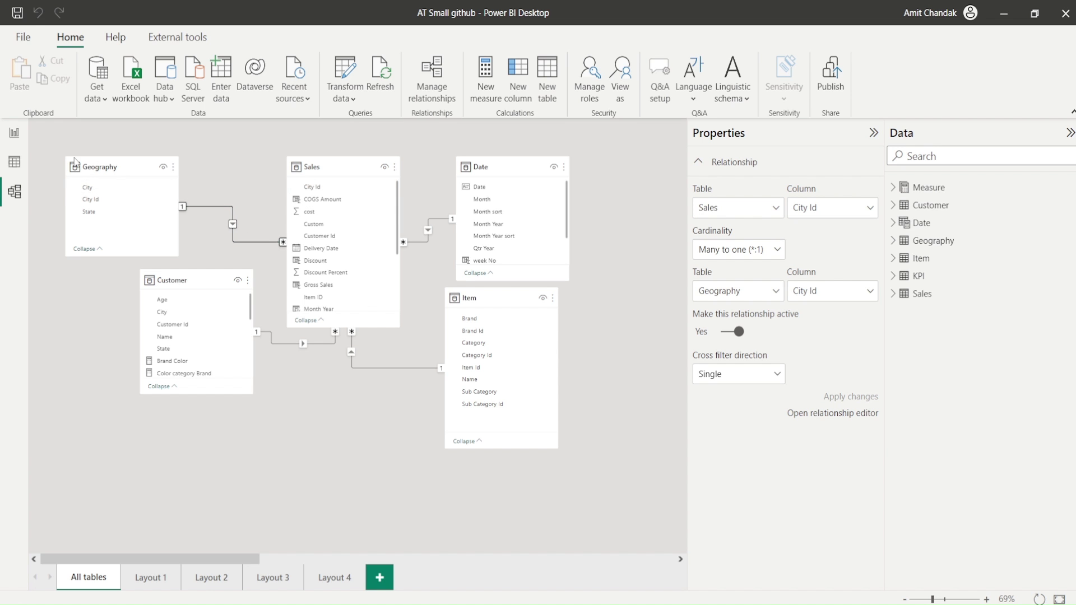
Return to the report view and, on a new page, create an enlarged visual from the Item table's Brand field.
{"action": "left_click", "coordinate": [22, 145]}
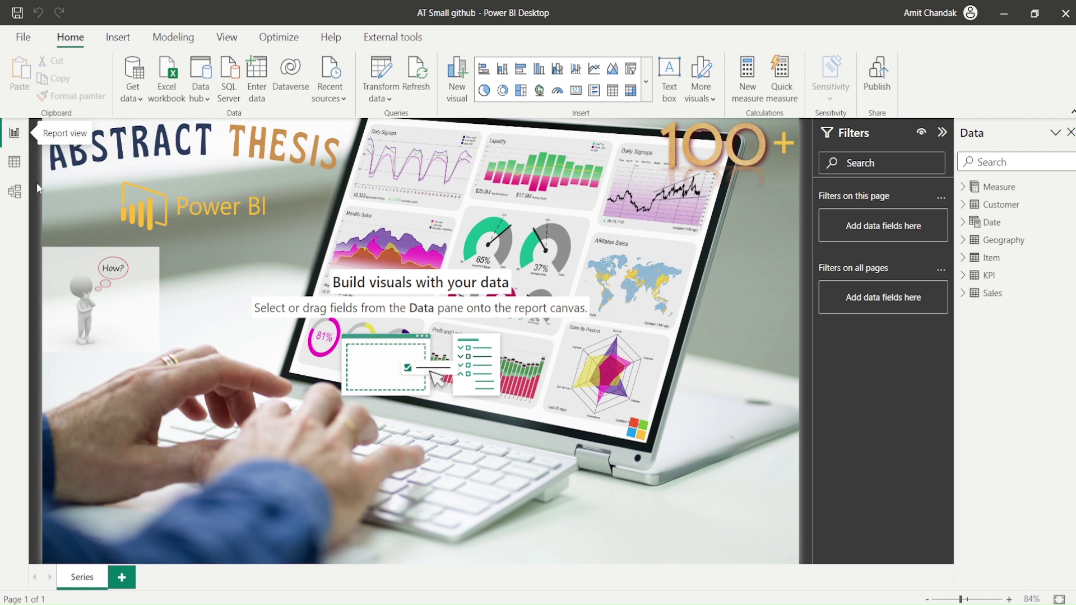
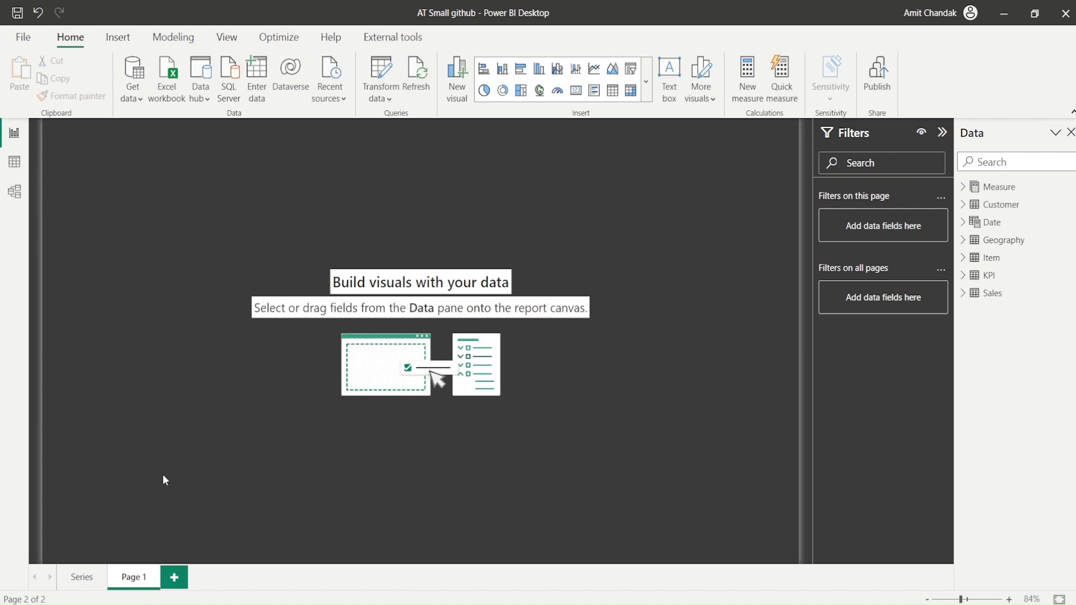
{"action": "left_click", "coordinate": [963, 259]}
{"action": "left_click_drag", "start_coordinate": [1019, 275], "coordinate": [158, 250]}
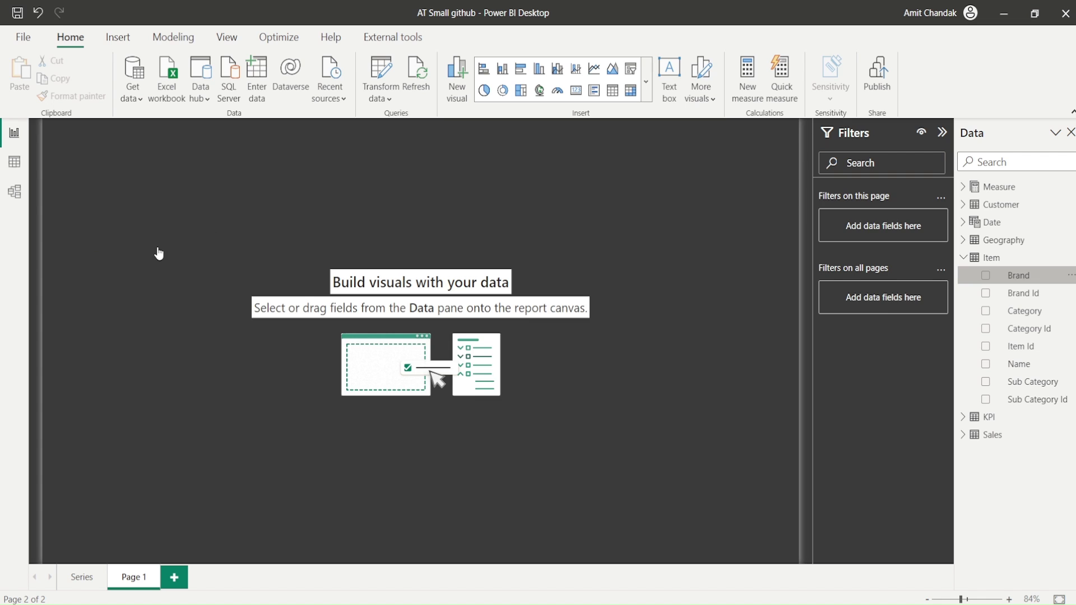
{"action": "left_click_drag", "start_coordinate": [245, 340], "coordinate": [353, 509]}
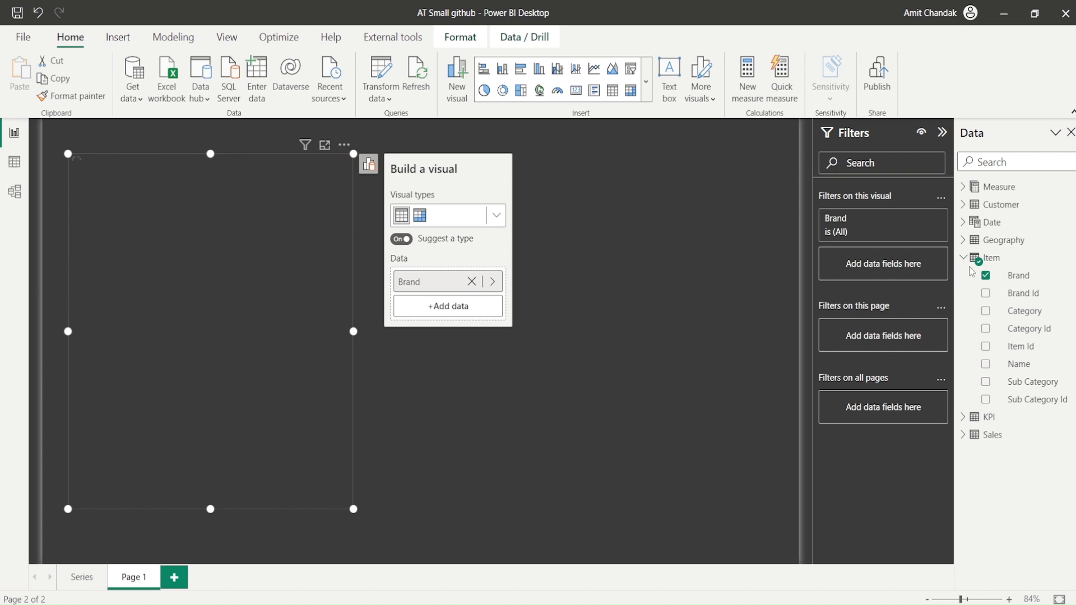
Add the Net measure from the Base folder to the Brand visual and change the visual type to a table.
{"action": "left_click", "coordinate": [964, 190]}
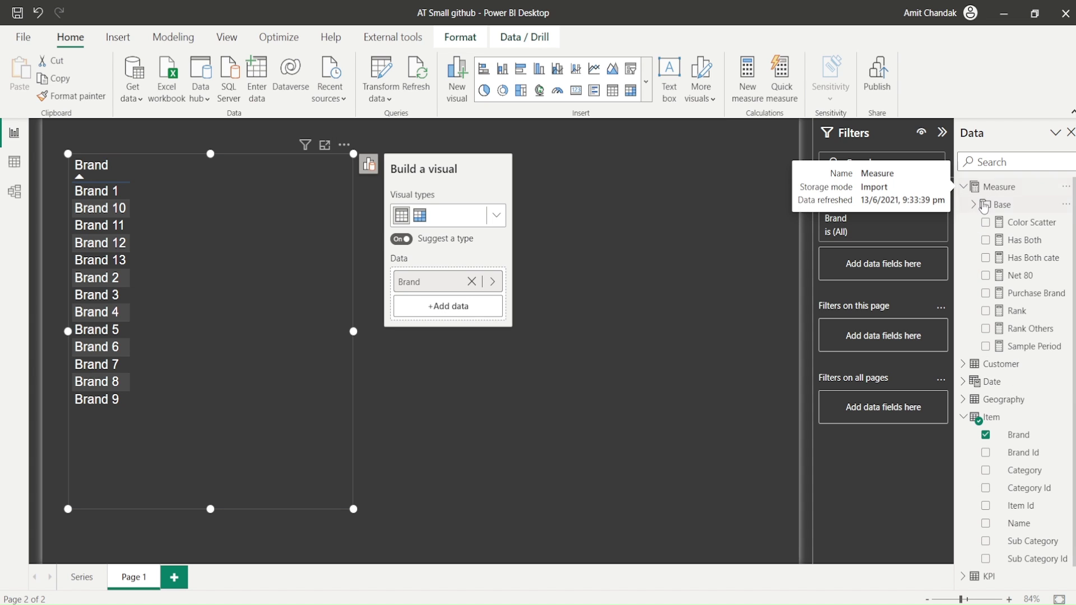
{"action": "left_click", "coordinate": [975, 205]}
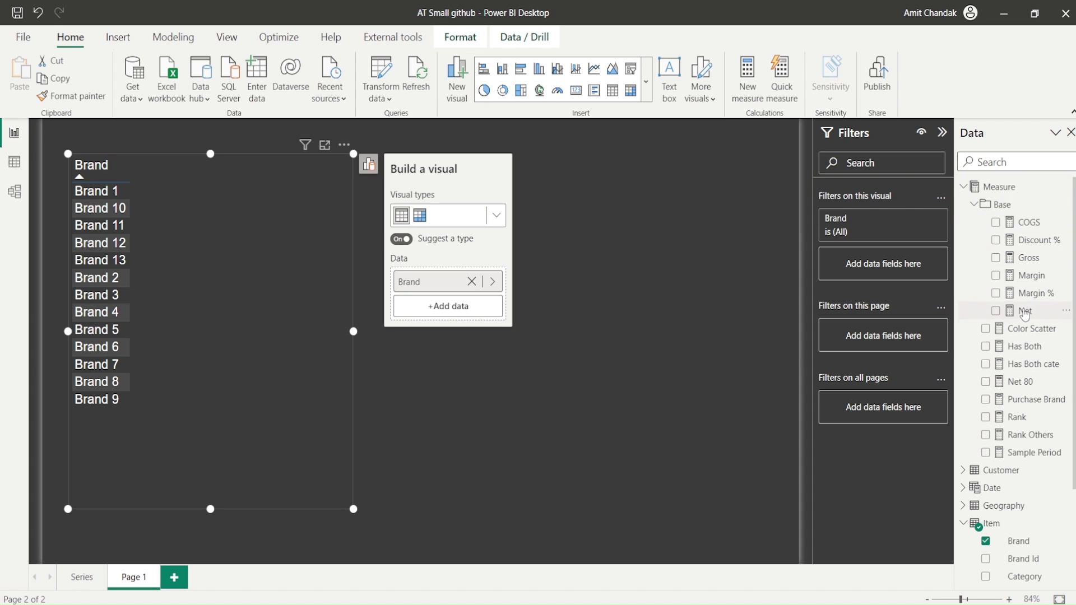
{"action": "left_click_drag", "start_coordinate": [1025, 311], "coordinate": [201, 234]}
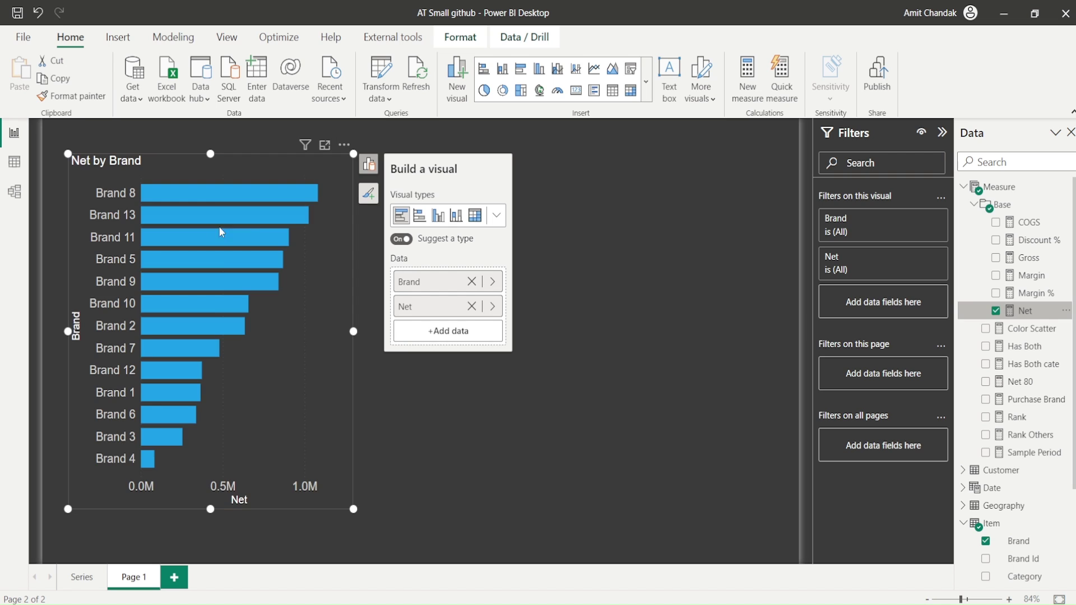
{"action": "left_click", "coordinate": [495, 219]}
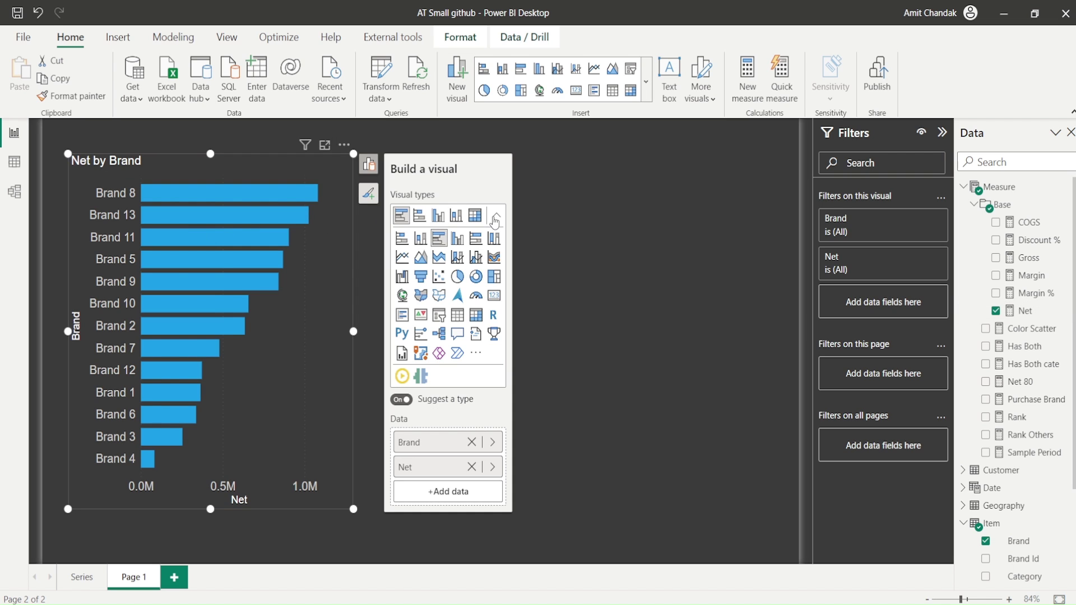
{"action": "left_click", "coordinate": [452, 317]}
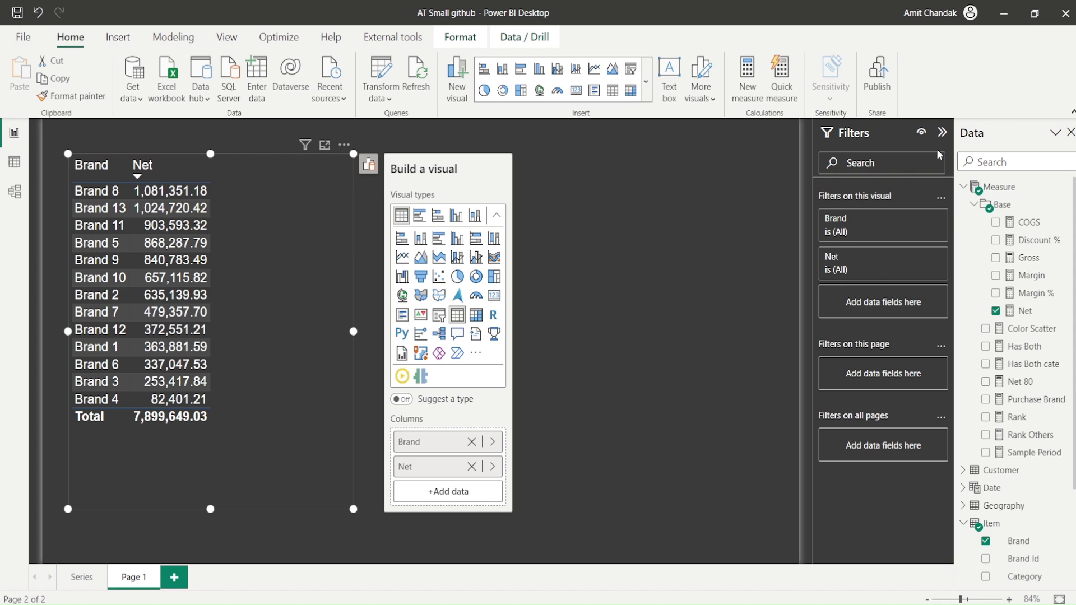
Review the global preview features, including On-object interaction, and leave the options without making changes.
{"action": "left_click", "coordinate": [24, 45]}
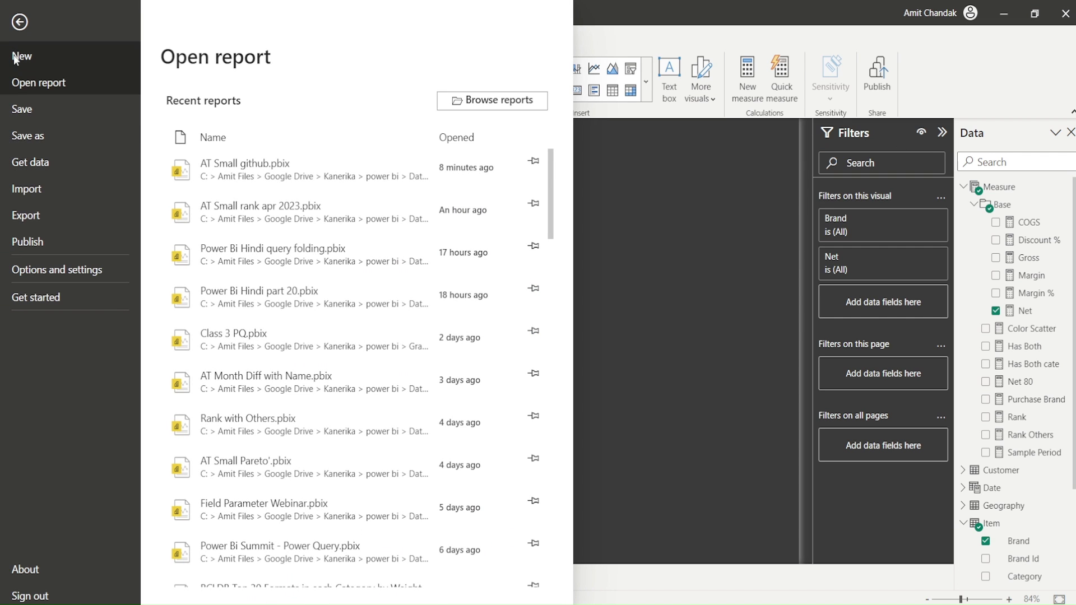
{"action": "left_click", "coordinate": [61, 277]}
{"action": "left_click", "coordinate": [224, 104]}
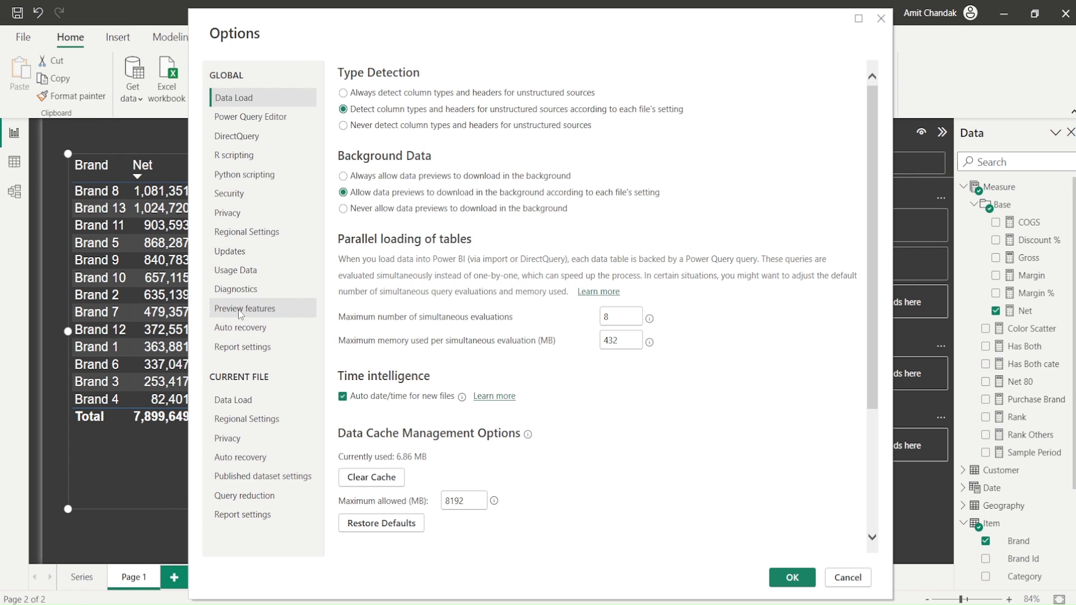
{"action": "left_click", "coordinate": [240, 312]}
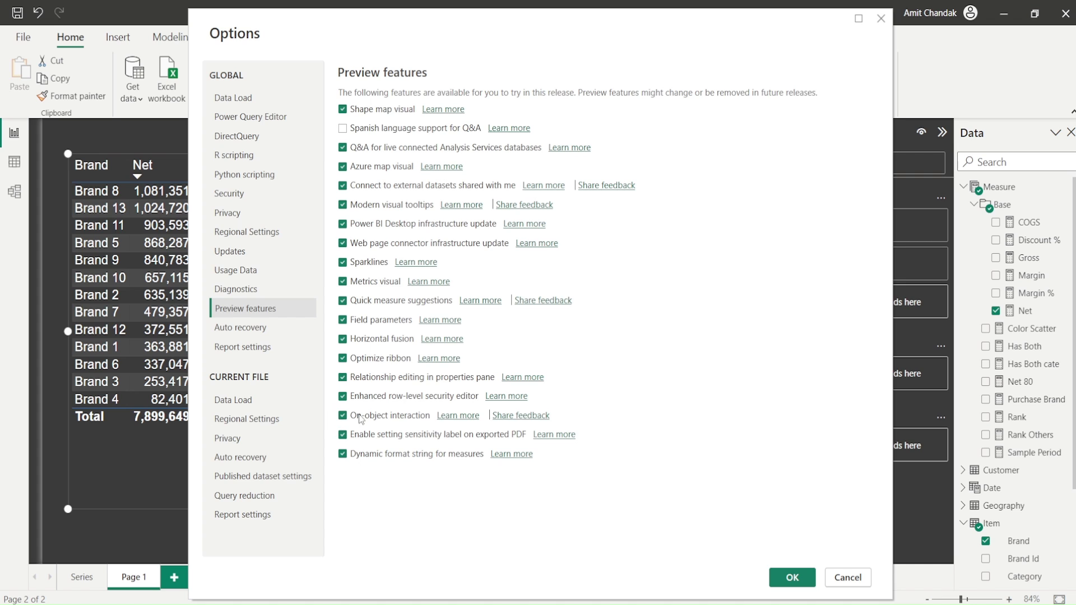
{"action": "left_click", "coordinate": [848, 578]}
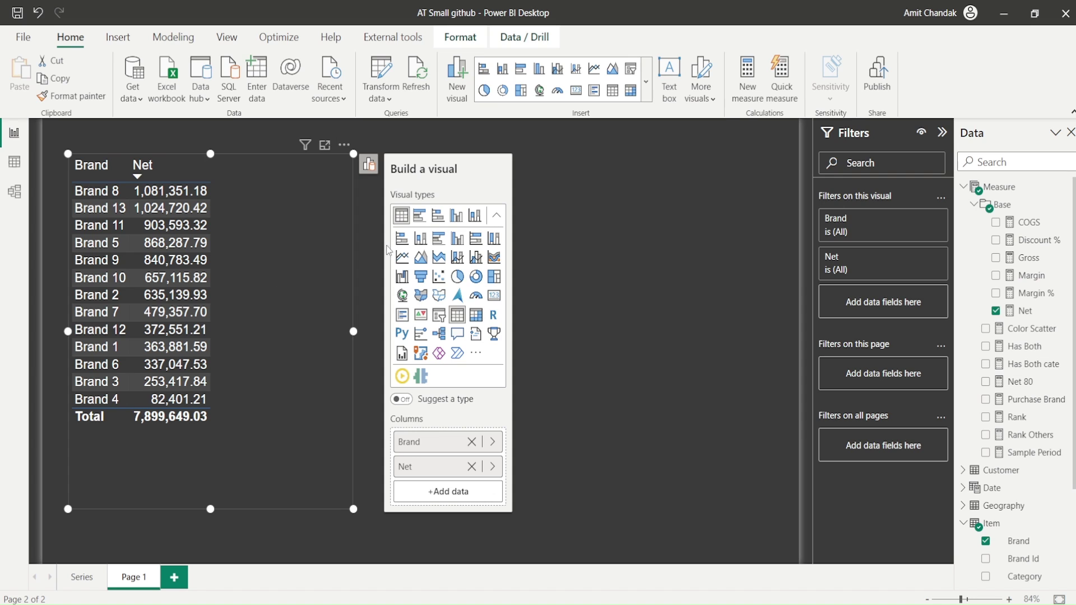
Search the data fields for "rank" and view the formula of the existing Rank measure.
{"action": "left_click", "coordinate": [995, 163]}
{"action": "type", "text": "rank"}
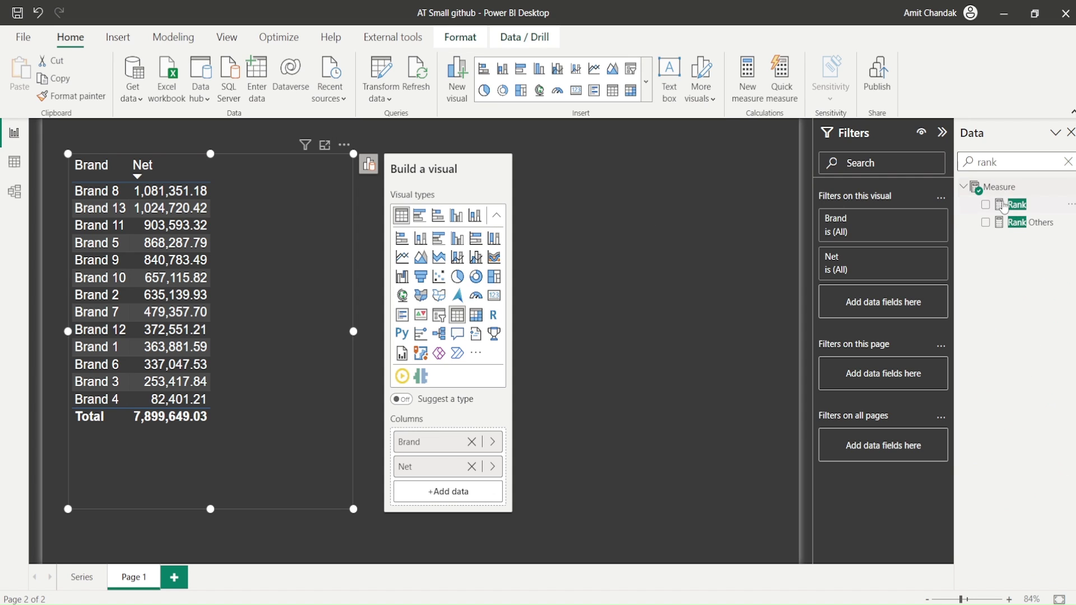
{"action": "left_click", "coordinate": [1004, 206]}
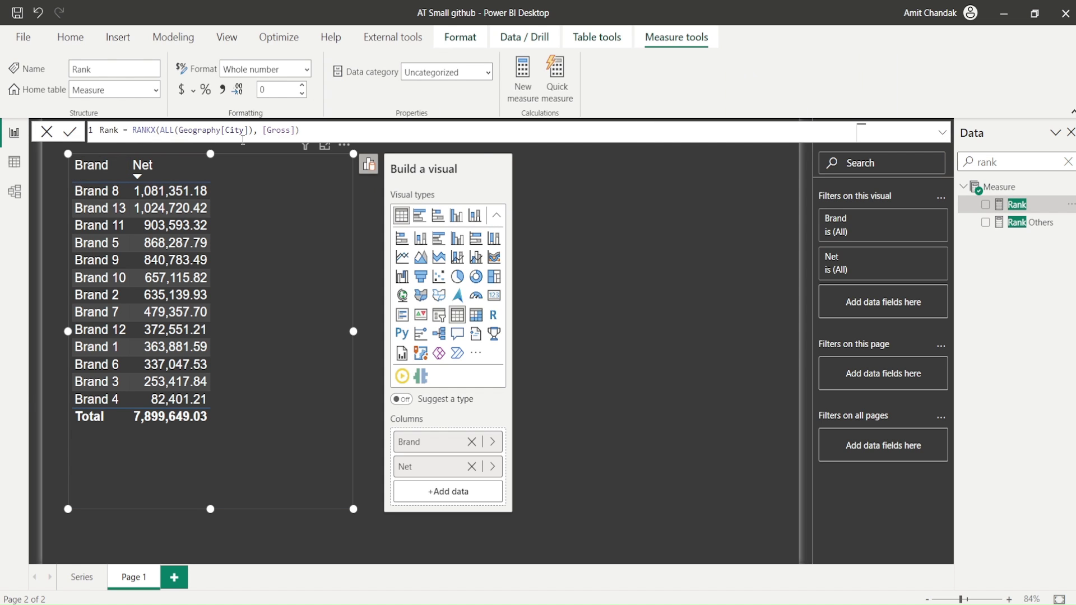
{"action": "left_click", "coordinate": [722, 202]}
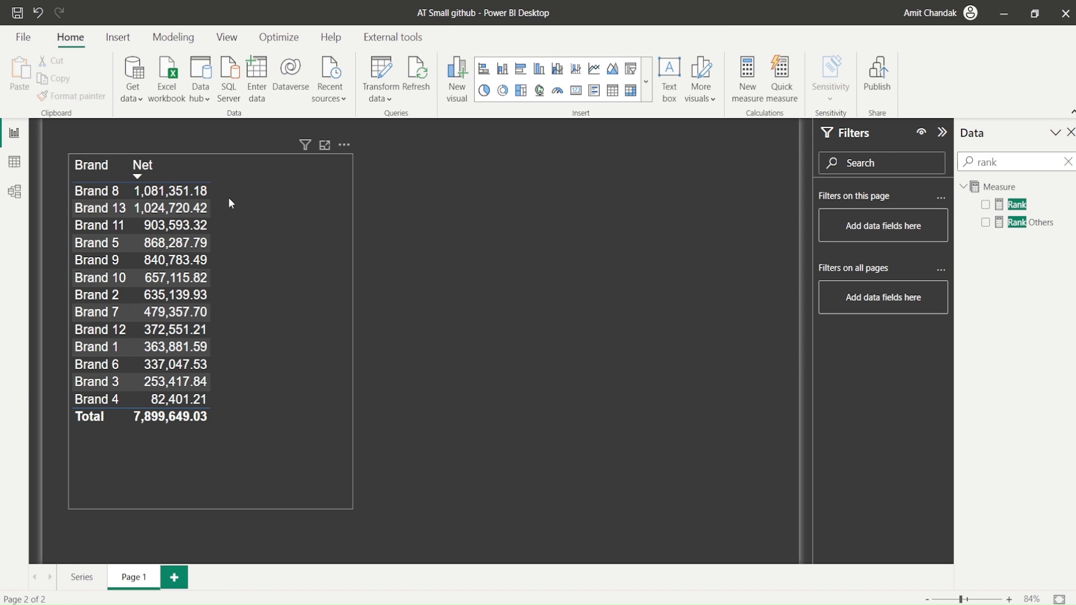
Start a new measure named Rank Net that uses RANKX with ALLSELECTED as its table argument.
{"action": "left_click", "coordinate": [748, 79]}
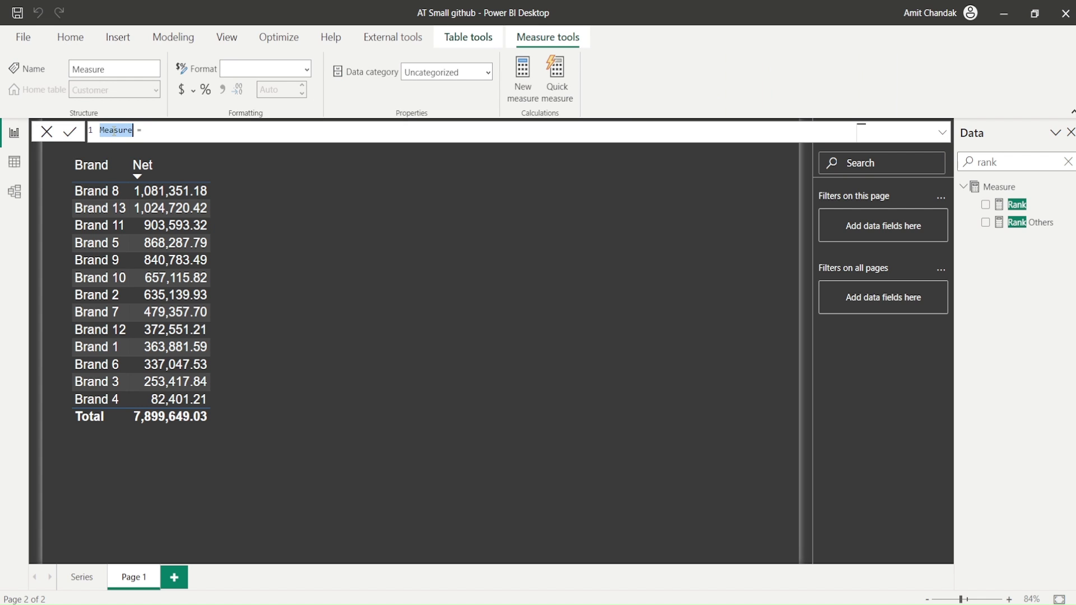
{"action": "type", "text": "Rank Net"}
{"action": "key", "text": "End"}
{"action": "type", "text": "rankx(al"}
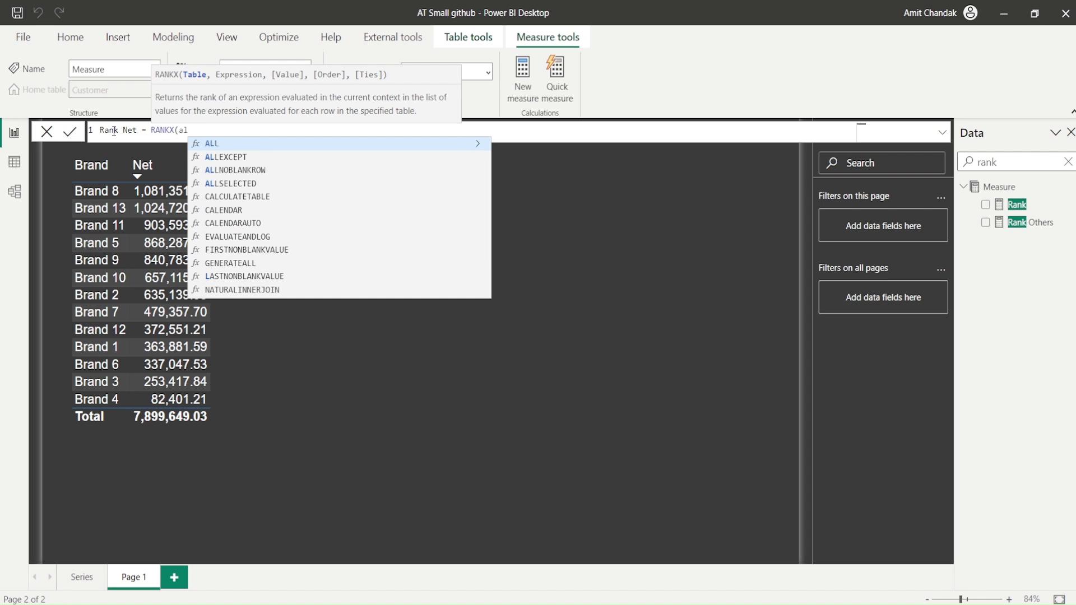
{"action": "type", "text": "l"}
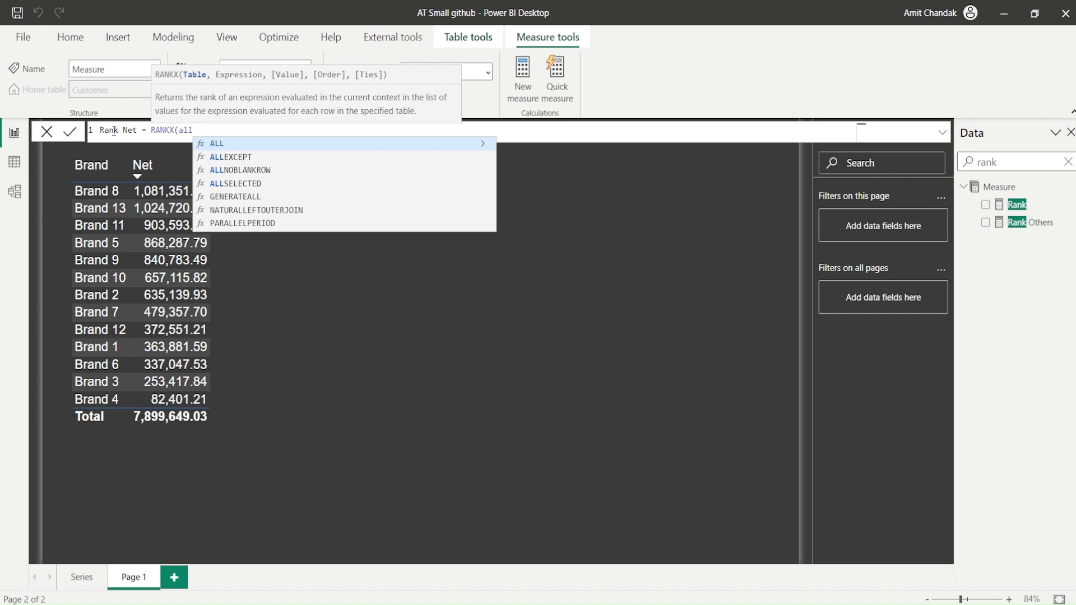
{"action": "key", "text": "Tab"}
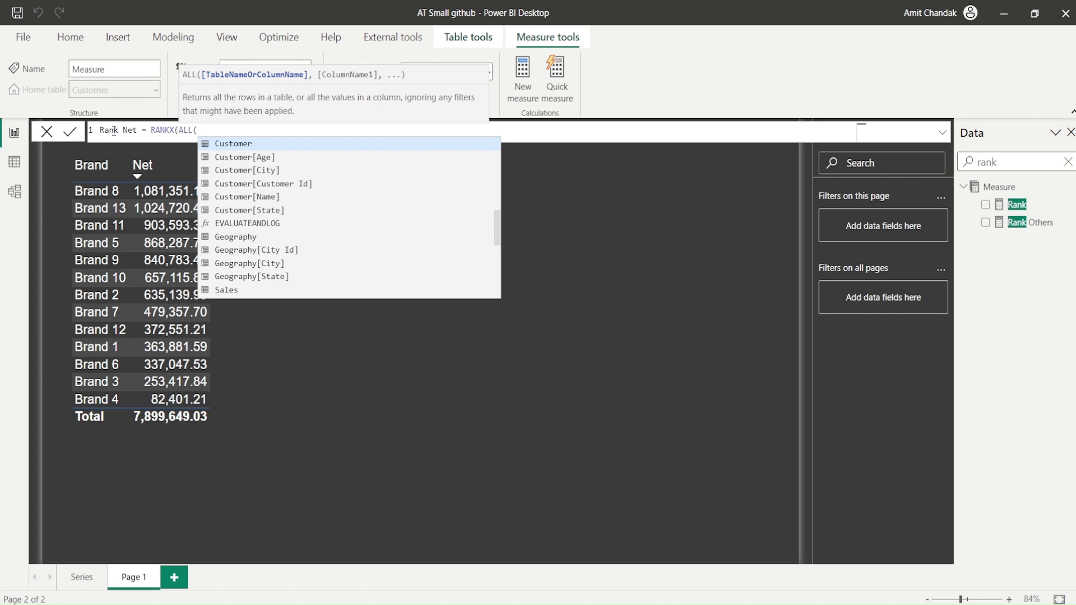
{"action": "key", "text": "BackSpace"}
{"action": "key", "text": "BackSpace"}
{"action": "type", "text": "lse"}
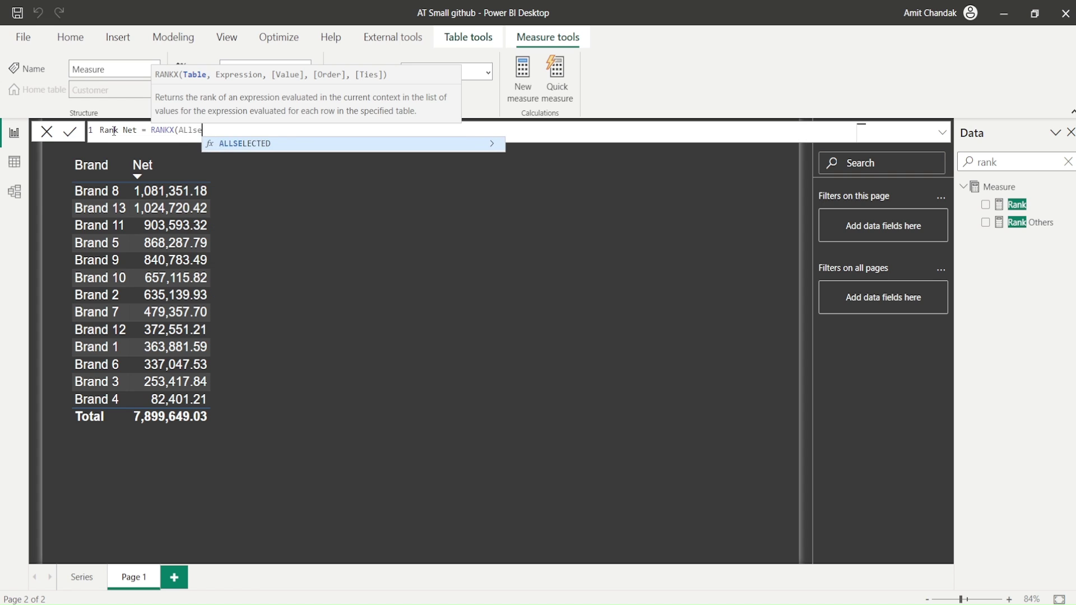
{"action": "key", "text": "Tab"}
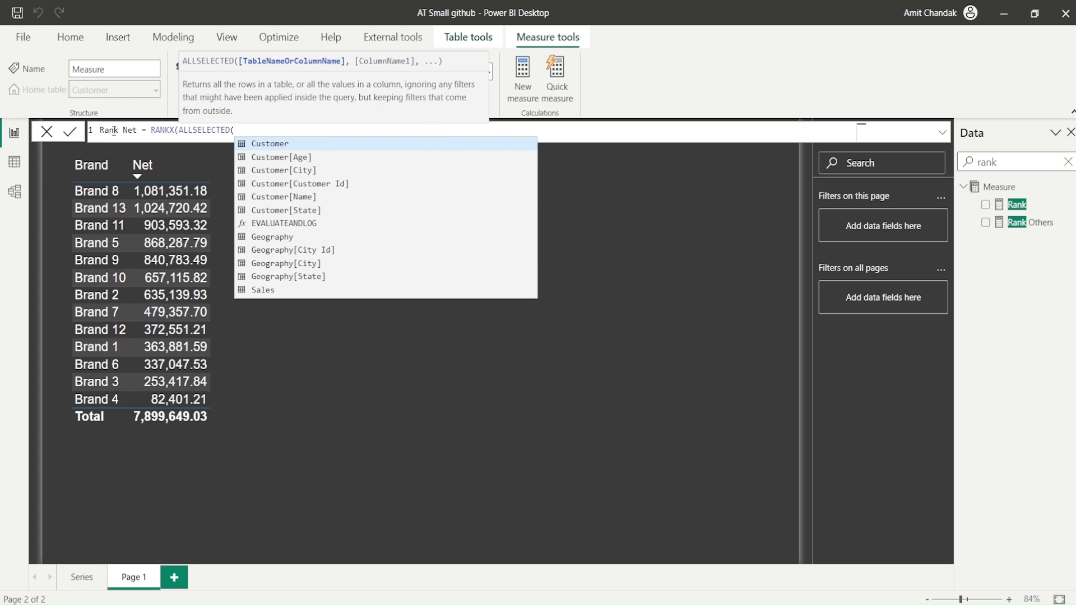
Give ALLSELECTED the 'Item'[Brand] column and set [Net] as the RANKX expression.
{"action": "type", "text": "ite"}
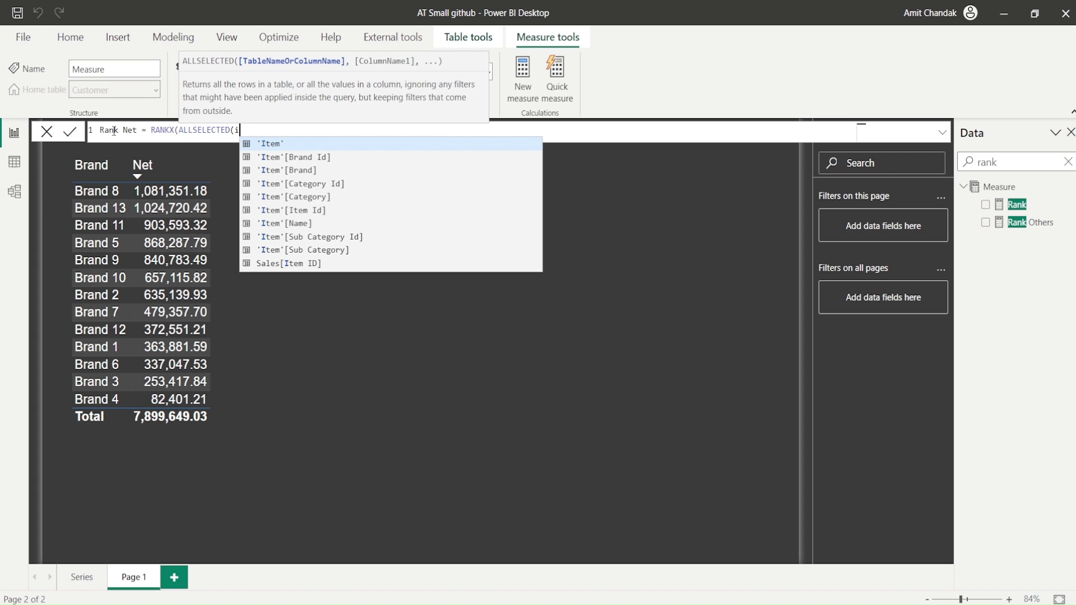
{"action": "key", "text": "Down"}
{"action": "key", "text": "Down"}
{"action": "key", "text": "Tab"}
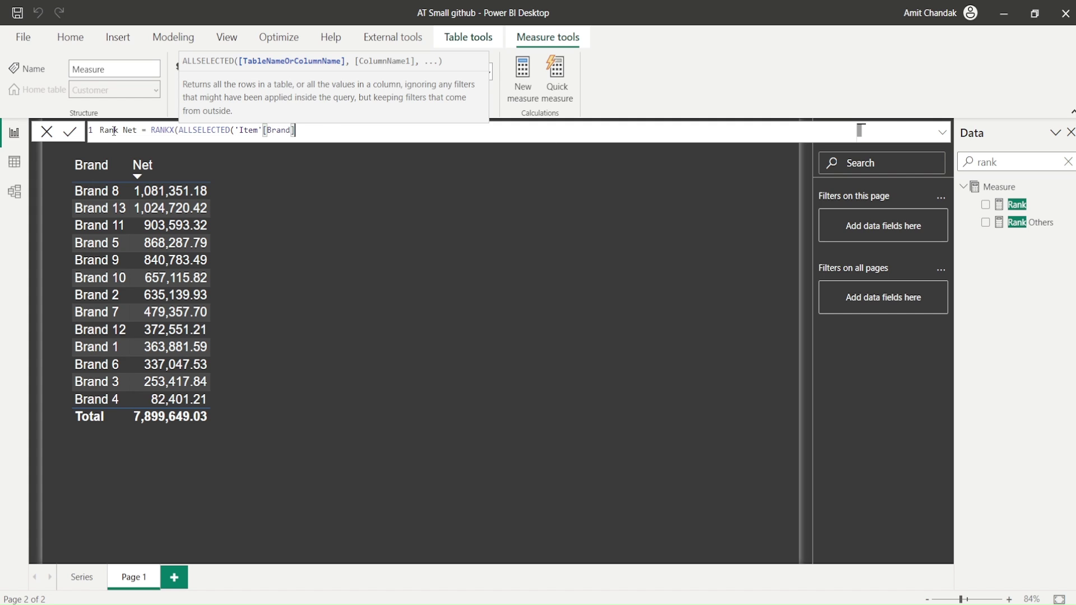
{"action": "type", "text": ")"}
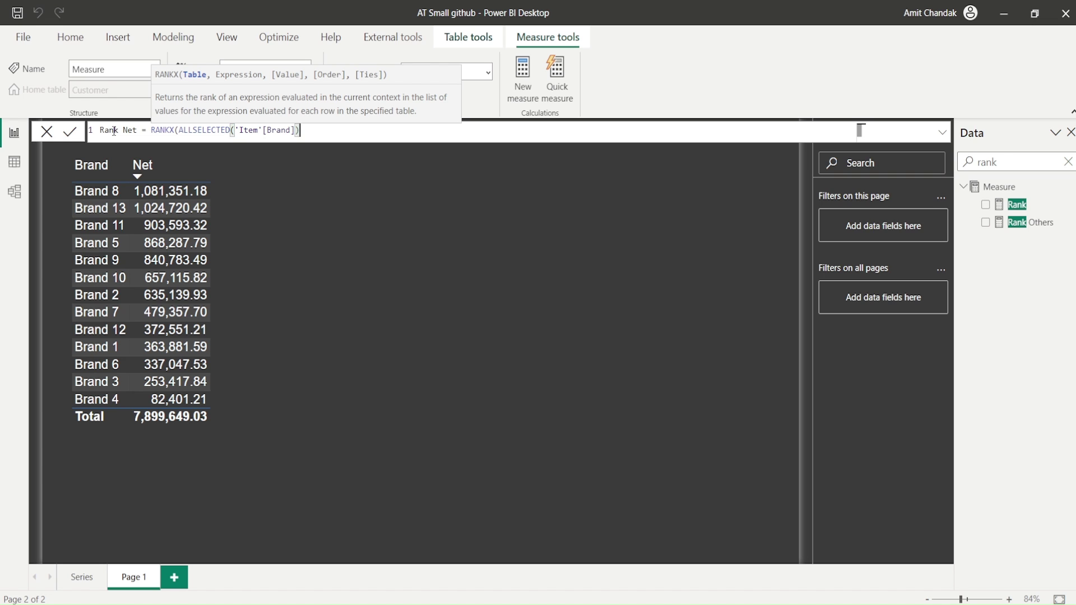
{"action": "type", "text": ",["}
{"action": "type", "text": "ne"}
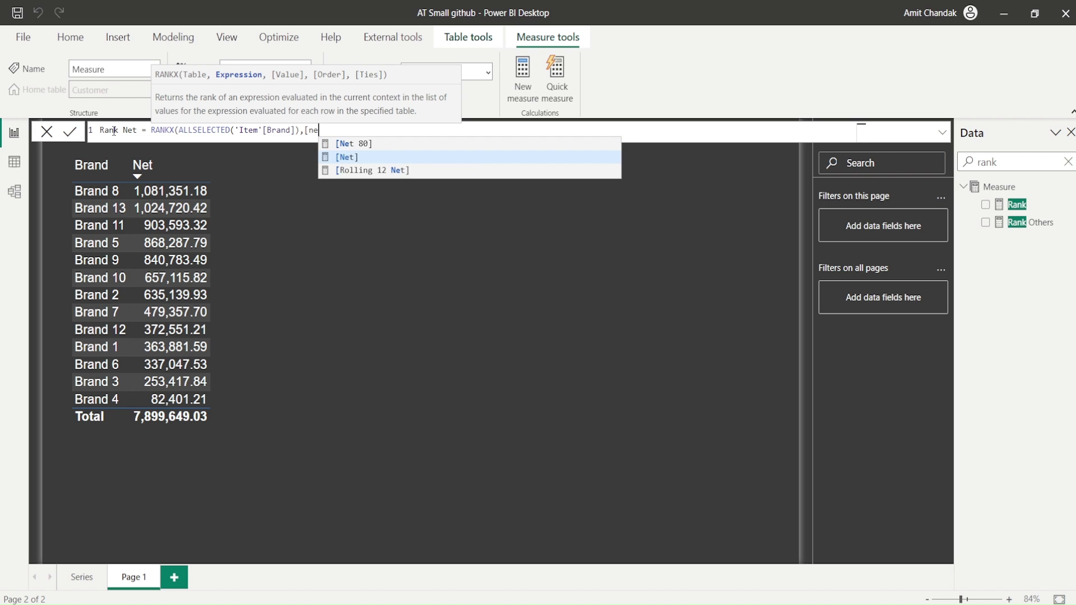
{"action": "key", "text": "Tab"}
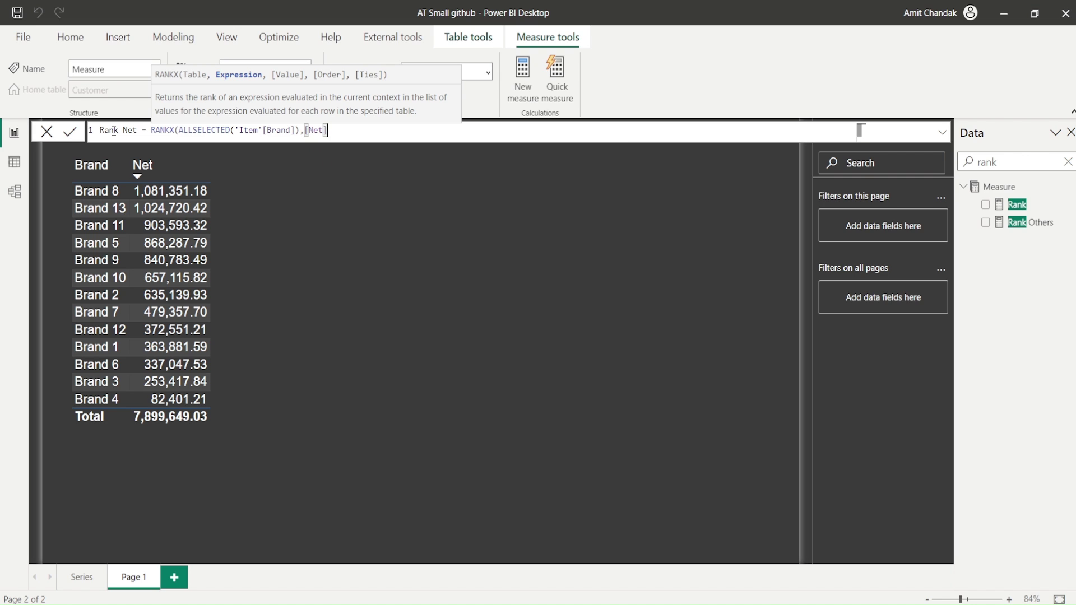
Complete the Rank Net formula with a blank value argument, DESC order and Dense ties, and commit the measure.
{"action": "type", "text": ",,"}
{"action": "key", "text": "Down"}
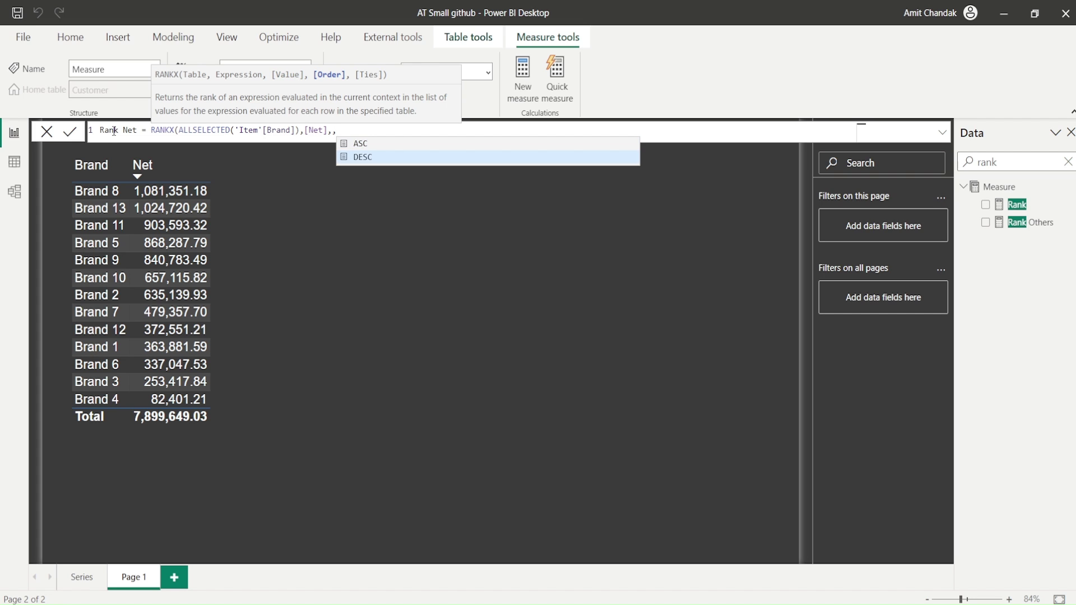
{"action": "key", "text": "Tab"}
{"action": "type", "text": ","}
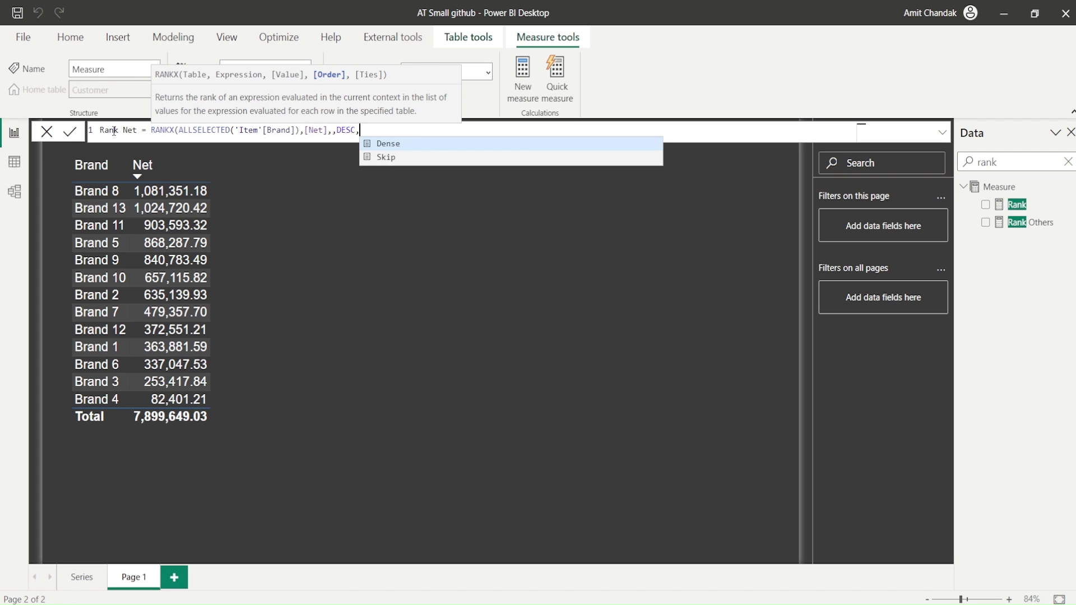
{"action": "key", "text": "Tab"}
{"action": "type", "text": ")"}
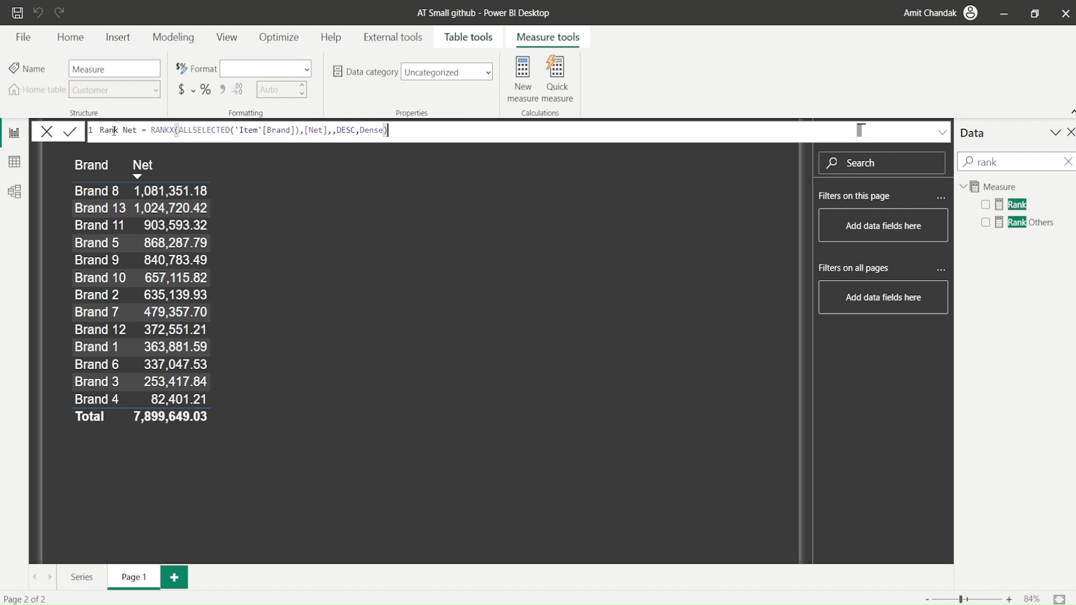
{"action": "key", "text": "Return"}
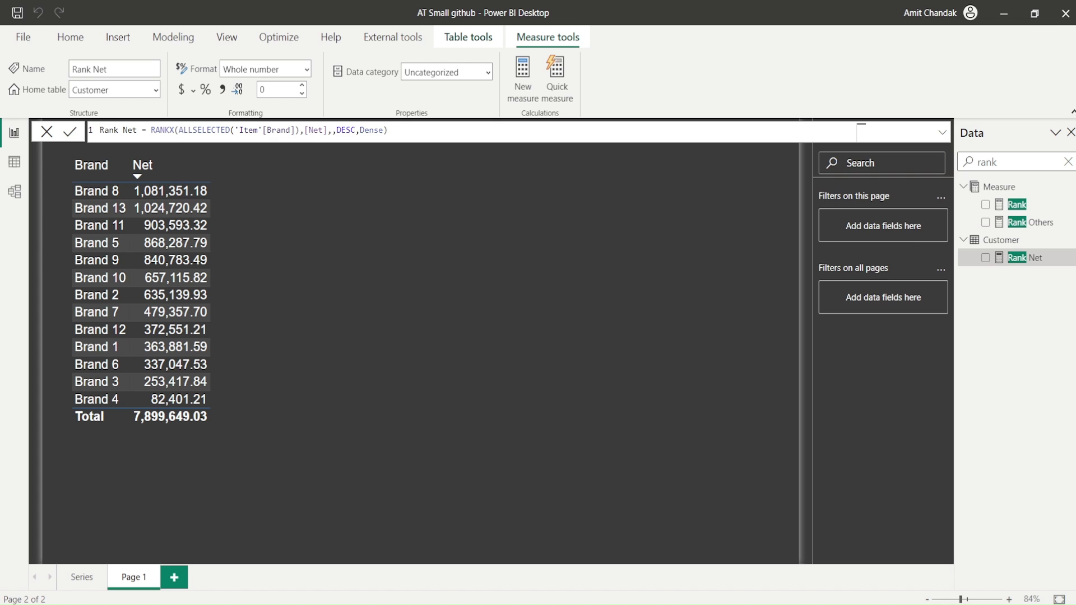
Add the Rank Net measure to the Brand and Net table.
{"action": "left_click_drag", "start_coordinate": [1023, 259], "coordinate": [271, 266]}
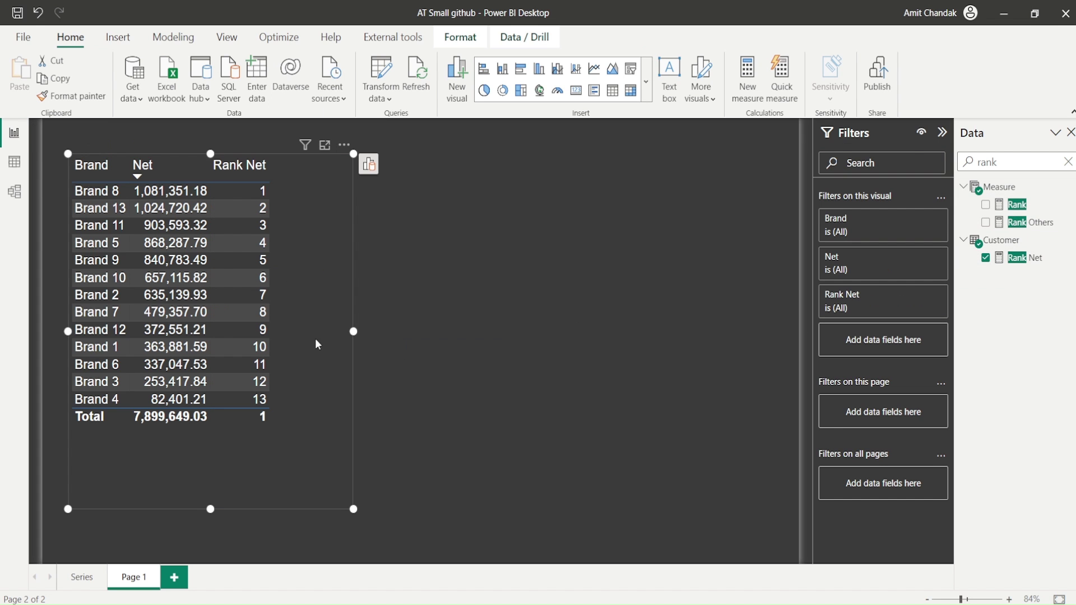
{"action": "scroll", "coordinate": [309, 353], "scroll_direction": "up", "scroll_amount": 1}
{"action": "scroll", "coordinate": [277, 353], "scroll_direction": "right", "scroll_amount": 1}
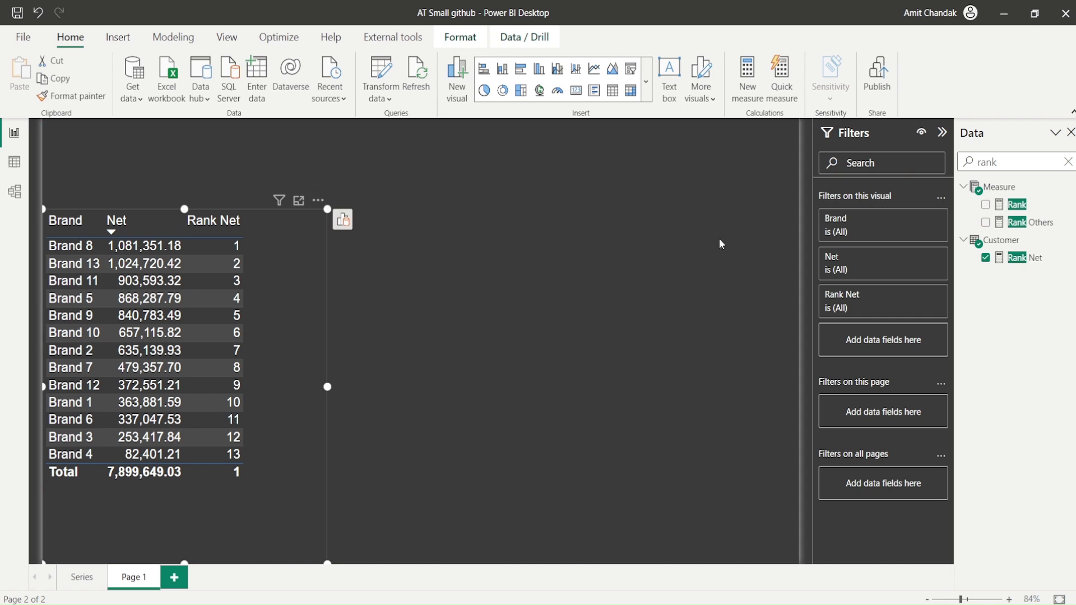
Start a new measure named Rank net net in the Customer table, using RANK with DENSE ties.
{"action": "left_click", "coordinate": [1025, 257]}
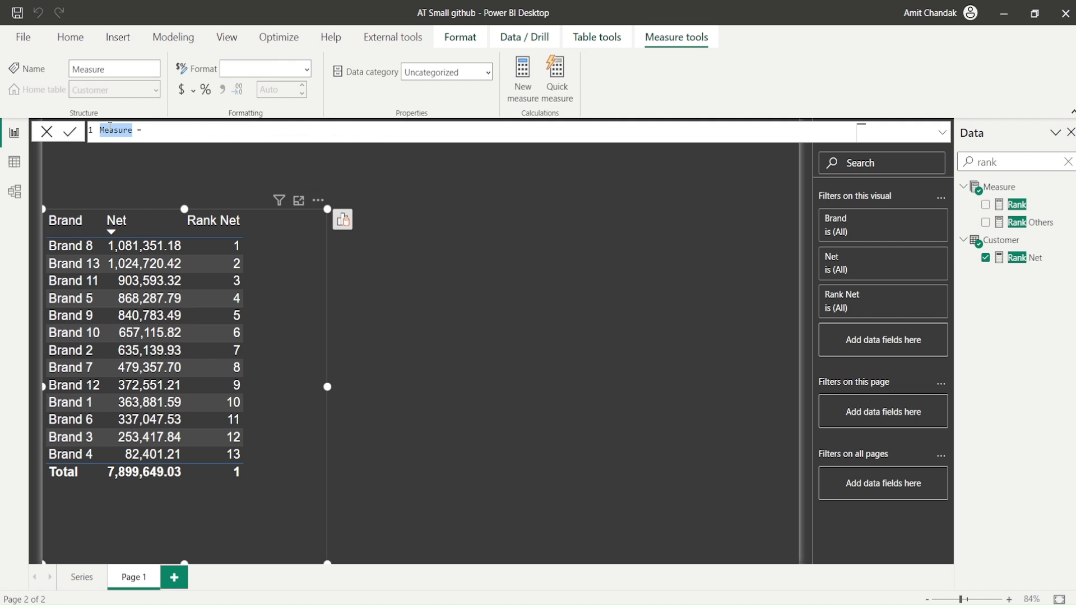
{"action": "type", "text": "Rank net net = rank"}
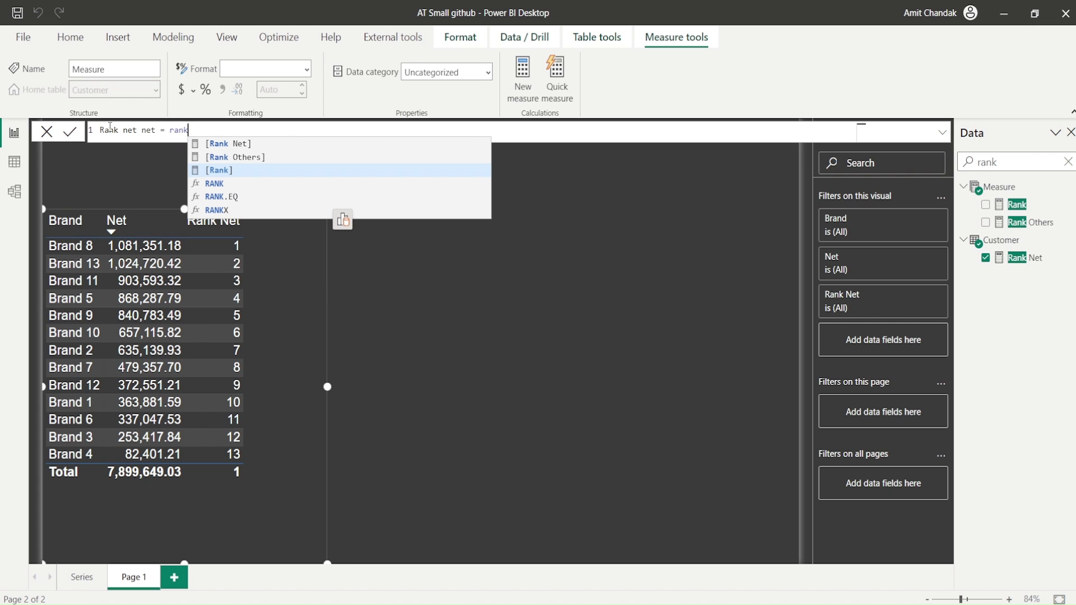
{"action": "key", "text": "Down"}
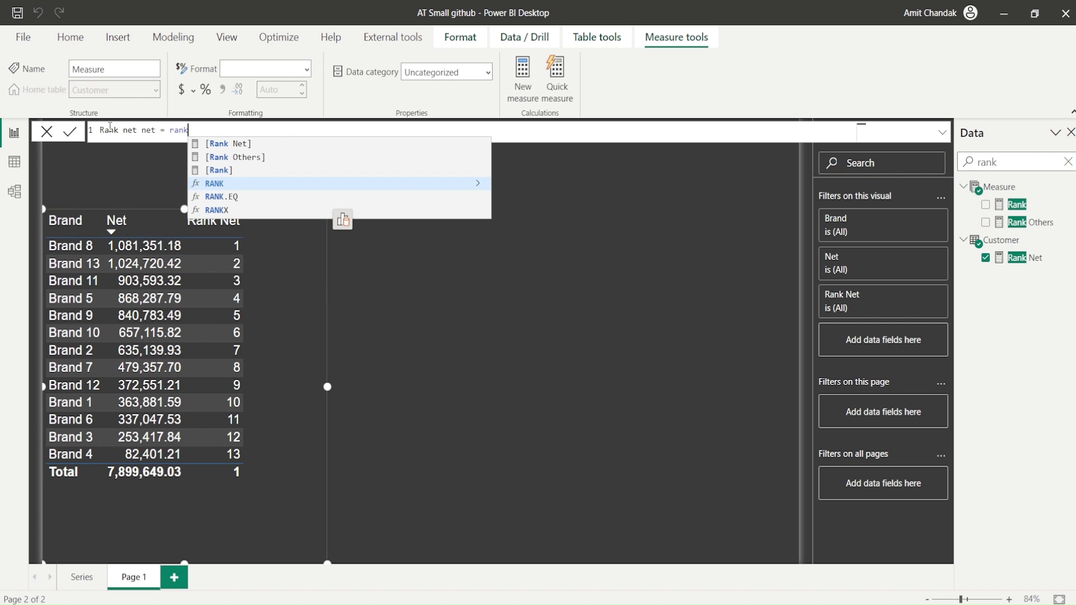
{"action": "key", "text": "Tab"}
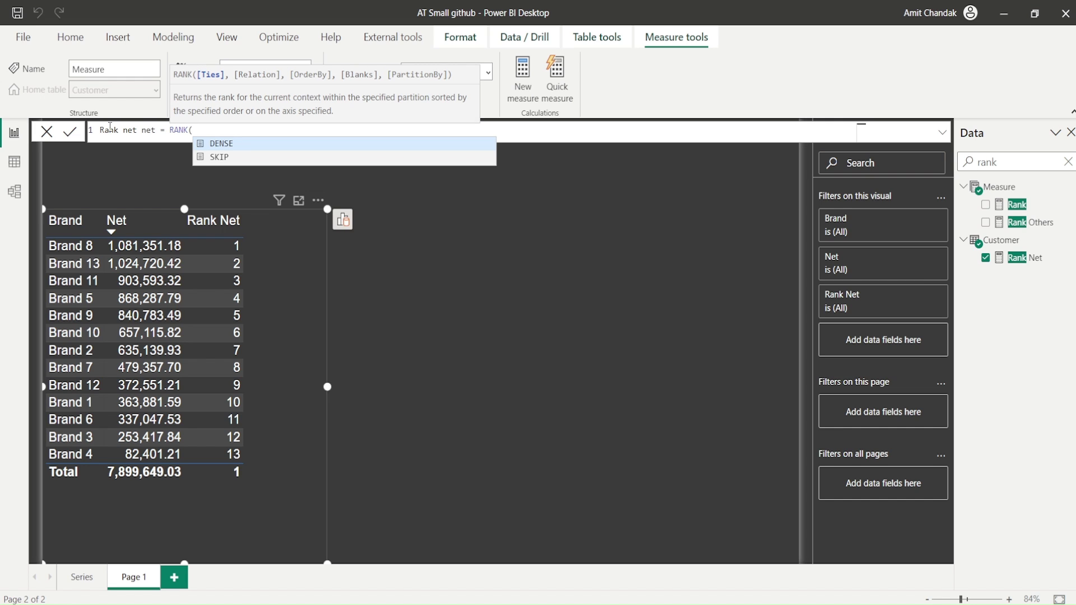
{"action": "key", "text": "Tab"}
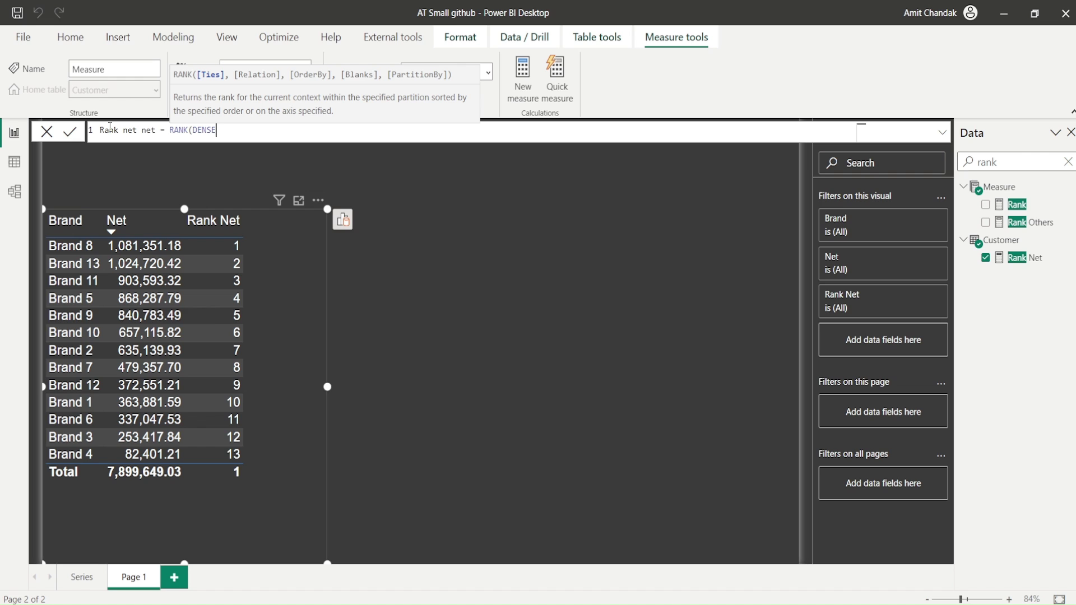
{"action": "type", "text": ","}
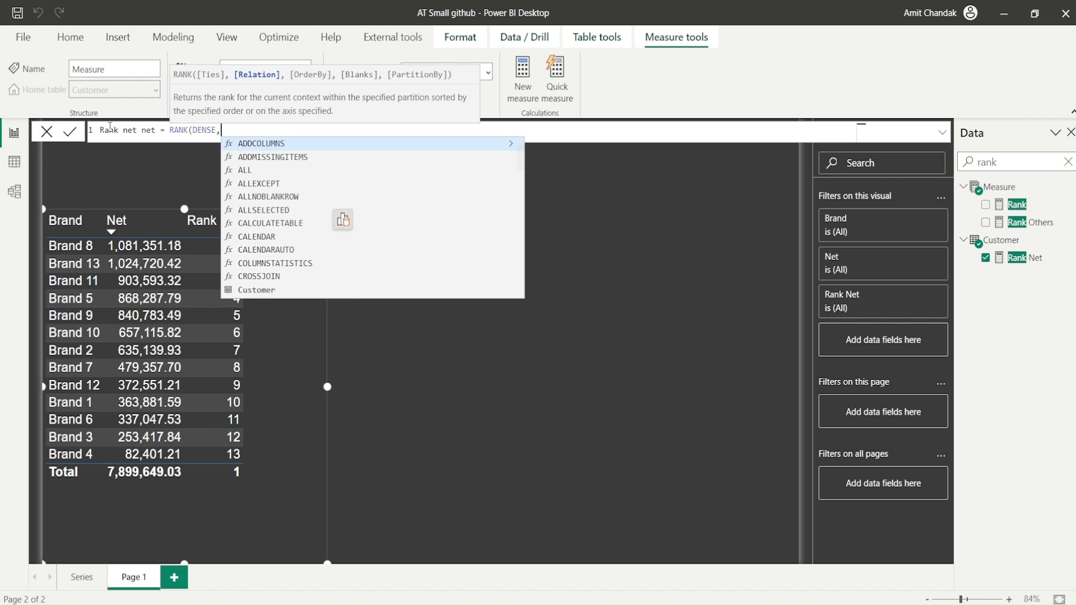
Enter ALLSELECTED with the 'Item'[Brand] column as the relation argument of RANK.
{"action": "type", "text": "allse"}
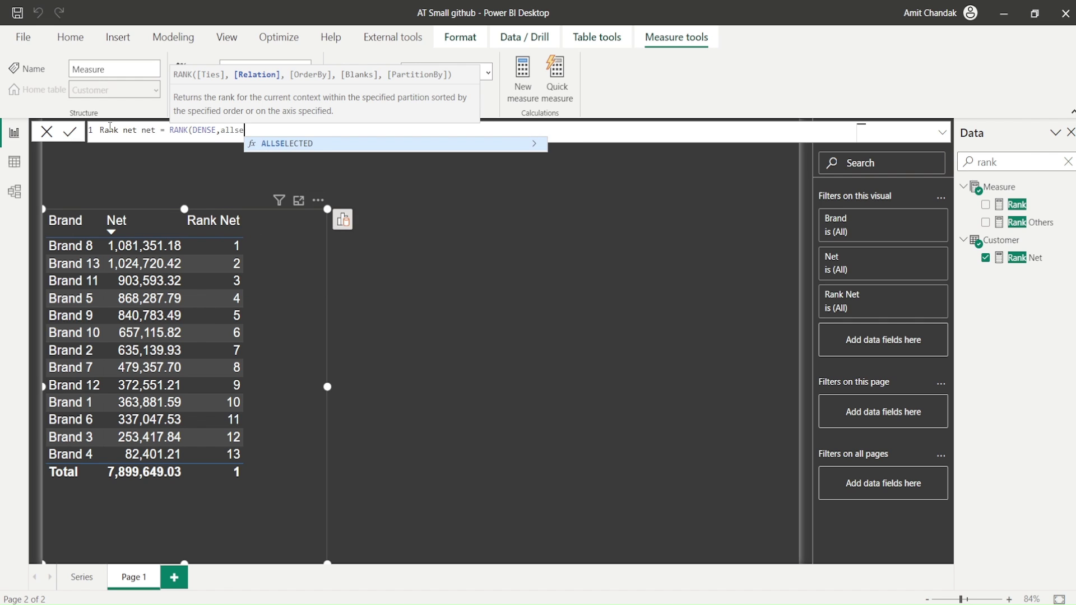
{"action": "key", "text": "Tab"}
{"action": "type", "text": "ite"}
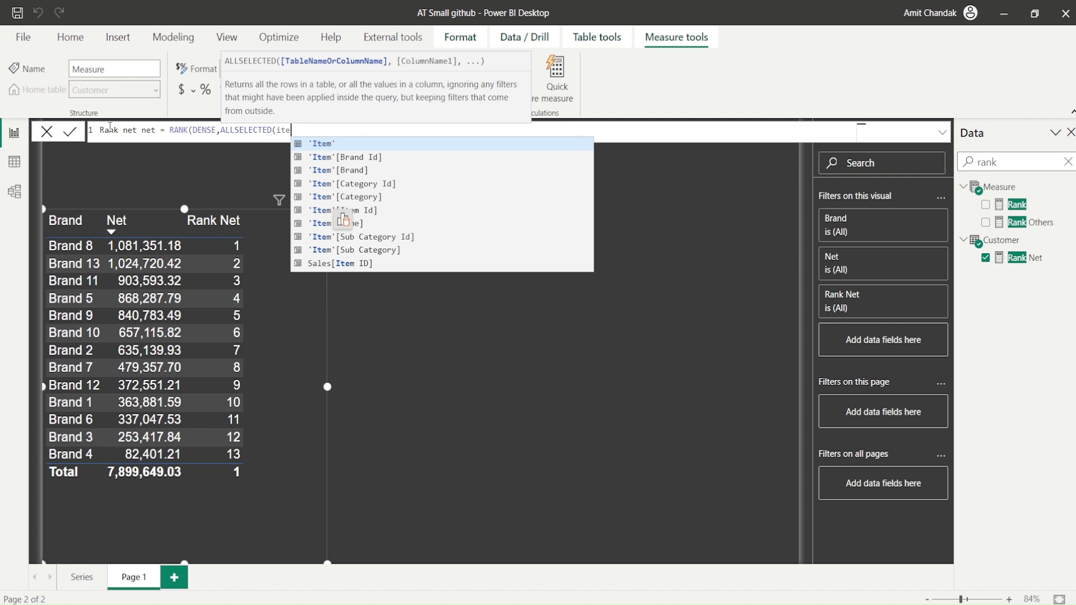
{"action": "key", "text": "Down"}
{"action": "key", "text": "Down"}
{"action": "key", "text": "Tab"}
{"action": "type", "text": ")"}
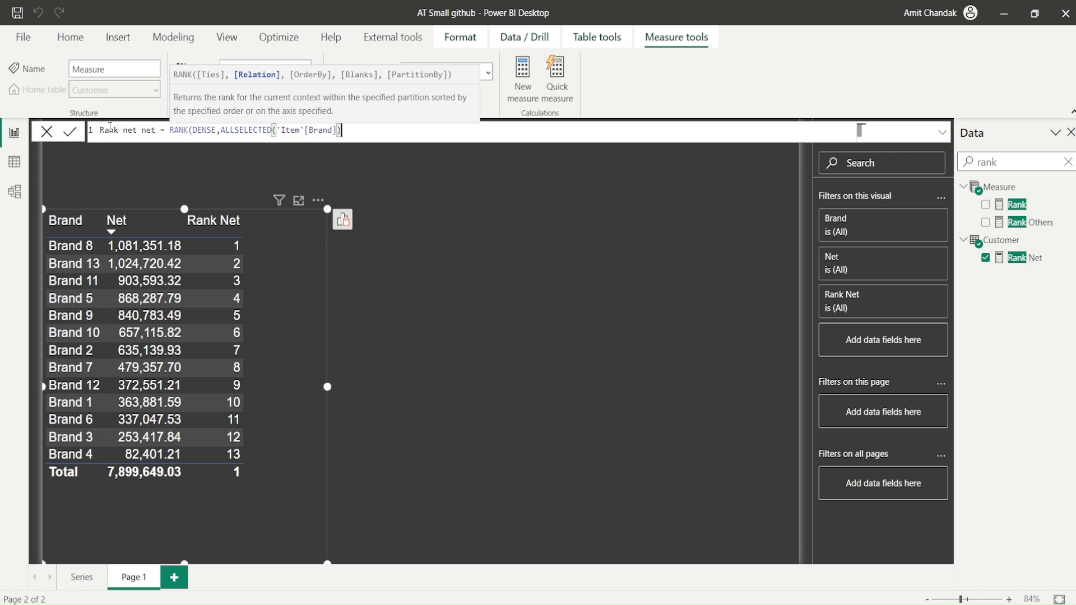
Insert ADDCOLUMNS in front of ALLSELECTED so that the brand list becomes its table argument.
{"action": "key", "text": "Left"}
{"action": "key", "text": "Left"}
{"action": "key", "text": "Left"}
{"action": "key", "text": "Left"}
{"action": "key", "text": "Left"}
{"action": "key", "text": "Left"}
{"action": "key", "text": "Left"}
{"action": "key", "text": "Left"}
{"action": "key", "text": "Left"}
{"action": "key", "text": "Left"}
{"action": "key", "text": "Left"}
{"action": "key", "text": "Left"}
{"action": "key", "text": "Left"}
{"action": "key", "text": "Left"}
{"action": "key", "text": "Left"}
{"action": "key", "text": "Left"}
{"action": "key", "text": "Left"}
{"action": "key", "text": "Left"}
{"action": "key", "text": "Left"}
{"action": "key", "text": "Left"}
{"action": "type", "text": "add"}
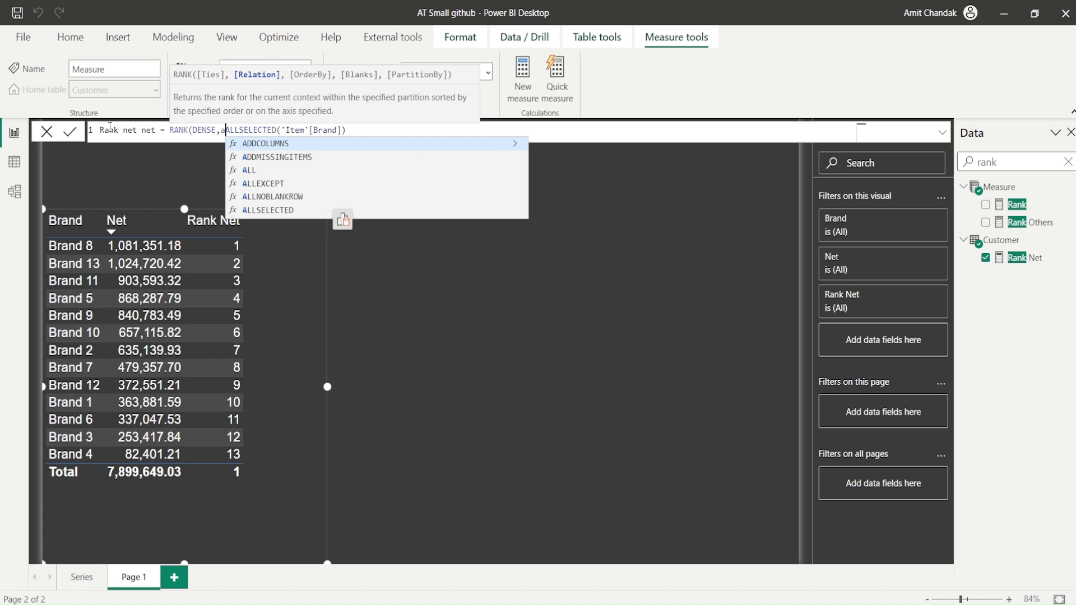
{"action": "key", "text": "Tab"}
{"action": "key", "text": "Escape"}
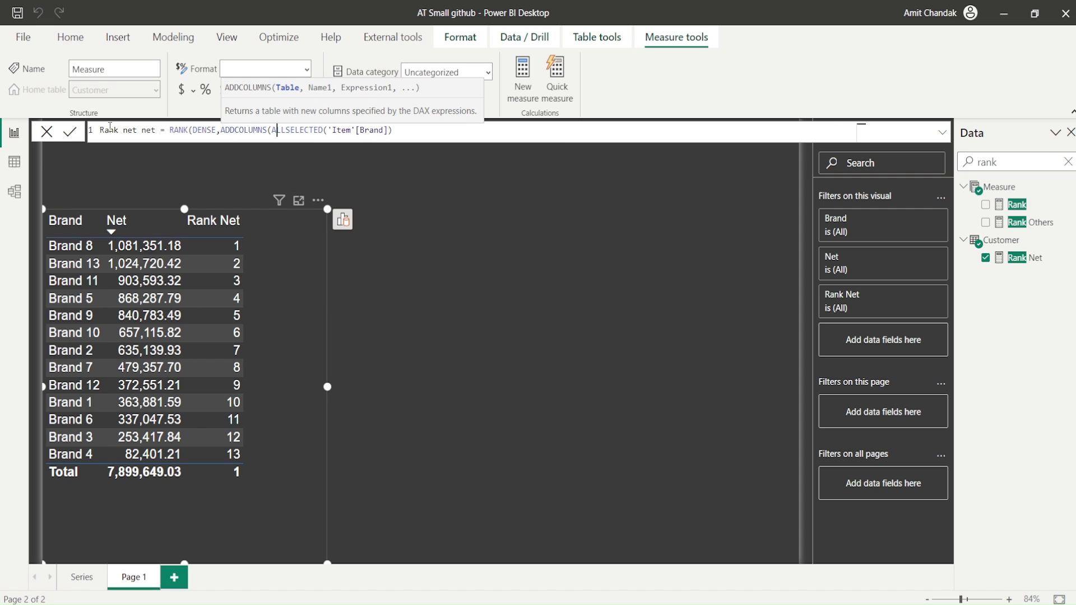
Define a "_net" column with the expression [Net] in ADDCOLUMNS and close the function.
{"action": "key", "text": "Right"}
{"action": "key", "text": "Right"}
{"action": "key", "text": "Right"}
{"action": "key", "text": "Right"}
{"action": "key", "text": "Right"}
{"action": "key", "text": "Right"}
{"action": "key", "text": "Right"}
{"action": "key", "text": "Right"}
{"action": "key", "text": "Right"}
{"action": "key", "text": "Right"}
{"action": "key", "text": "Right"}
{"action": "key", "text": "Right"}
{"action": "key", "text": "Right"}
{"action": "key", "text": "Right"}
{"action": "key", "text": "Right"}
{"action": "key", "text": "Right"}
{"action": "key", "text": "Right"}
{"action": "key", "text": "Right"}
{"action": "key", "text": "Right"}
{"action": "key", "text": "Right"}
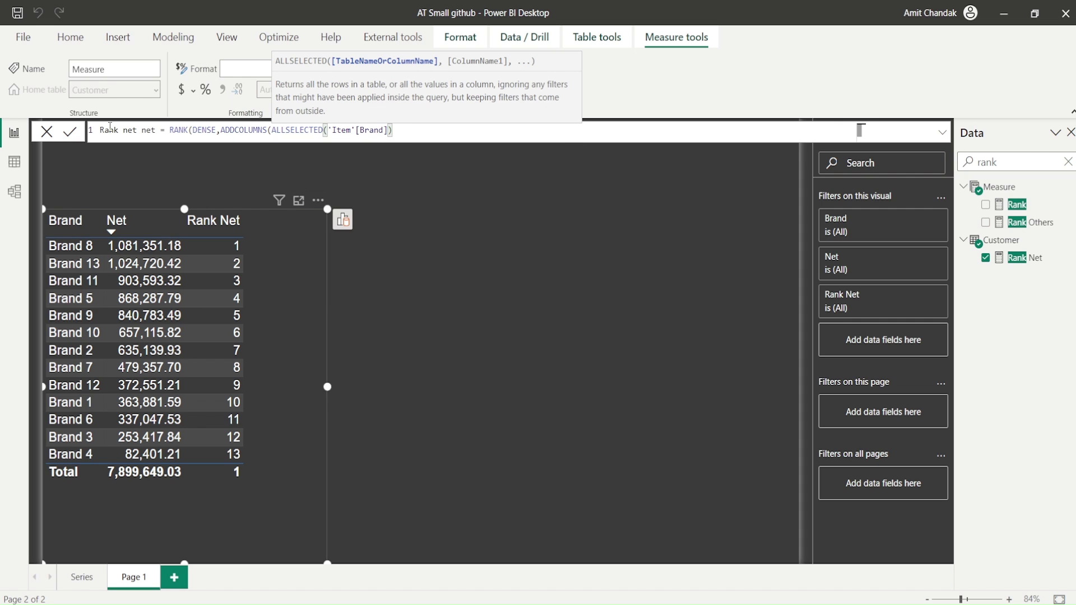
{"action": "type", "text": ", \"\""}
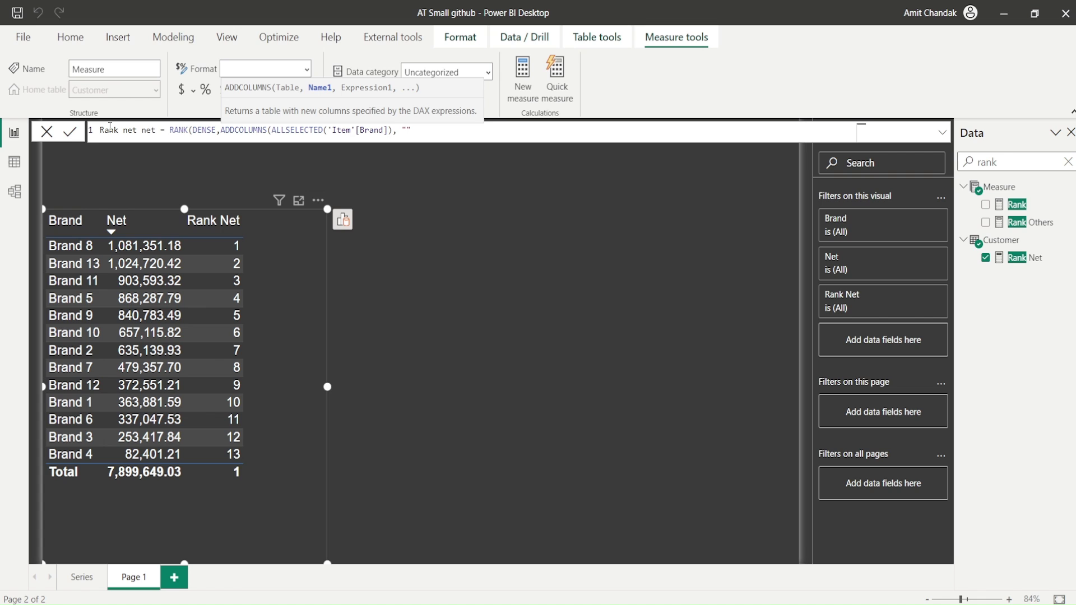
{"action": "type", "text": "_net"}
{"action": "key", "text": "Right"}
{"action": "type", "text": ", [Net]"}
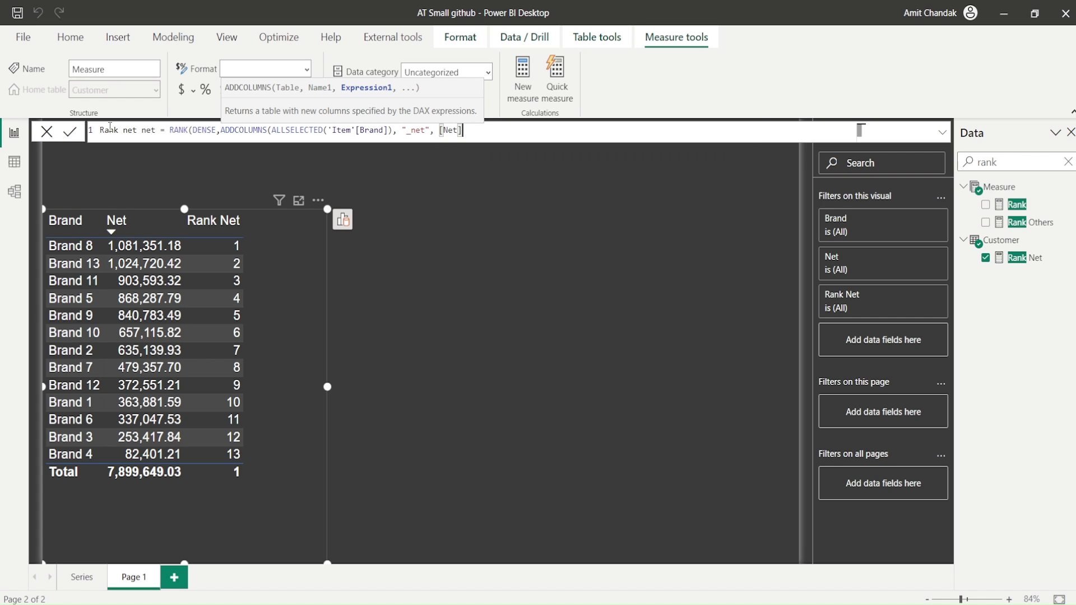
{"action": "type", "text": ")"}
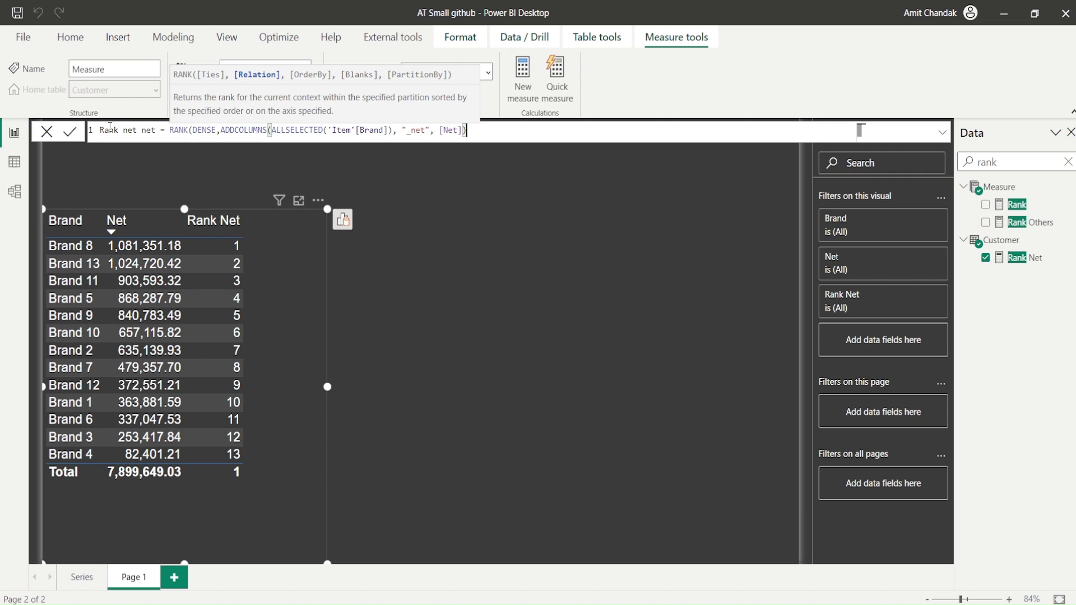
Add ORDERBY([_net]) without a direction as the order argument, close the RANK formula and commit the measure.
{"action": "type", "text": "),"}
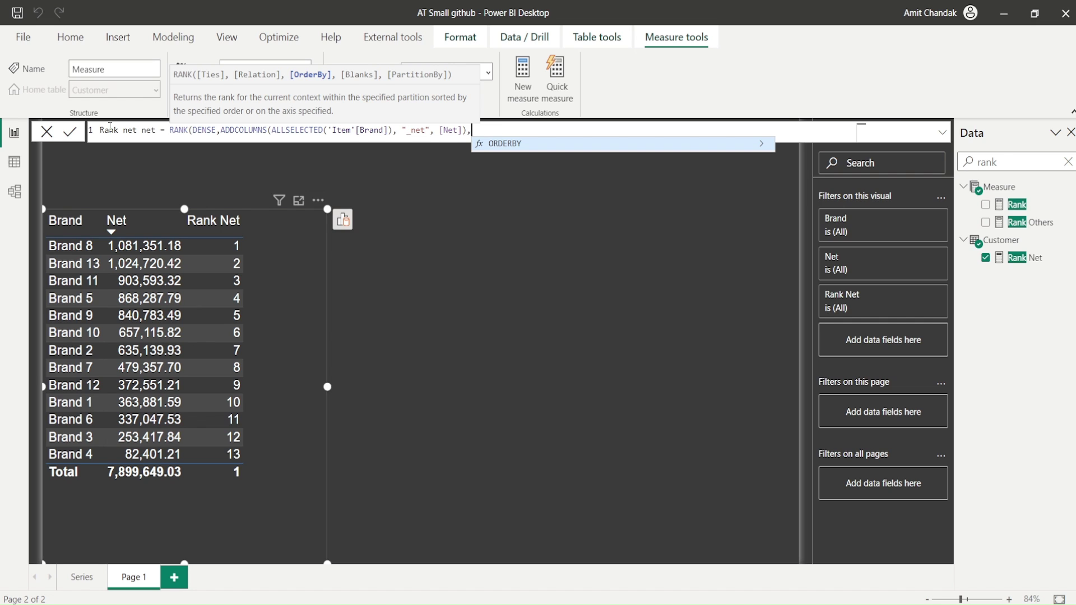
{"action": "key", "text": "Tab"}
{"action": "type", "text": "[_"}
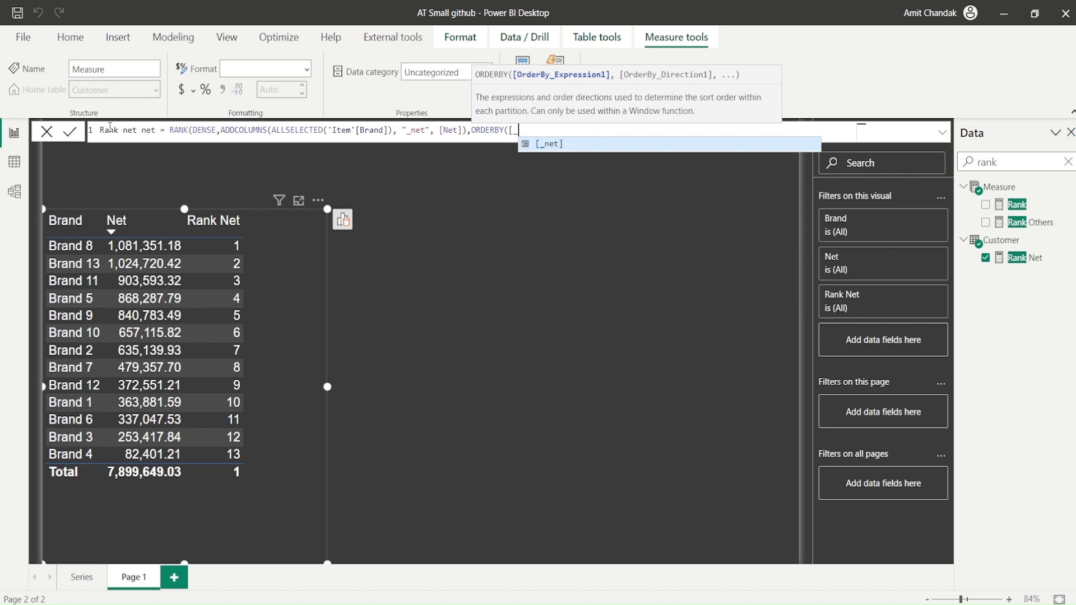
{"action": "key", "text": "Tab"}
{"action": "type", "text": ","}
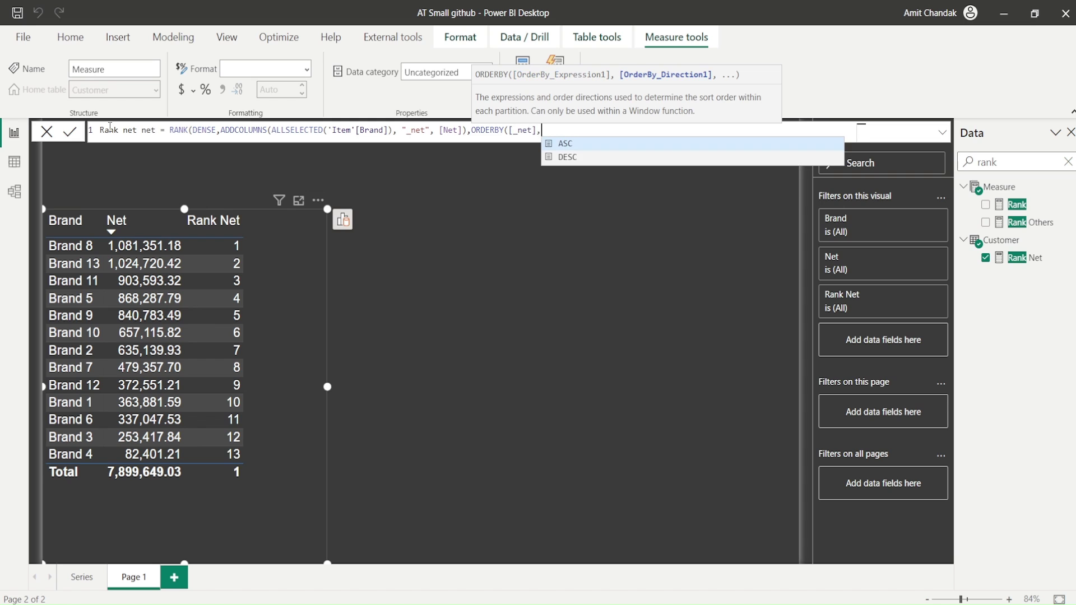
{"action": "key", "text": "BackSpace"}
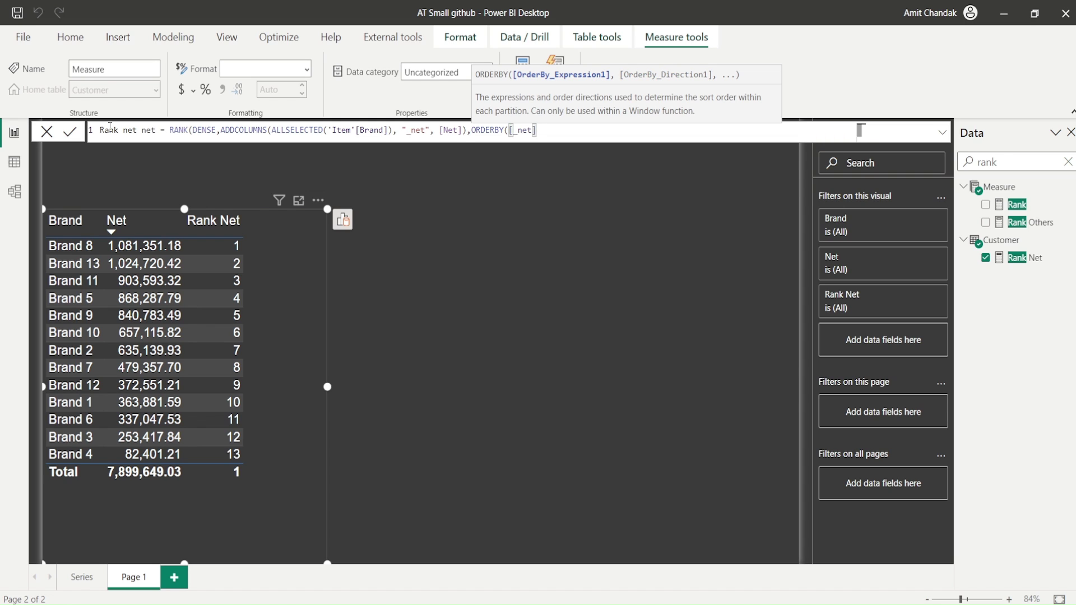
{"action": "type", "text": ")"}
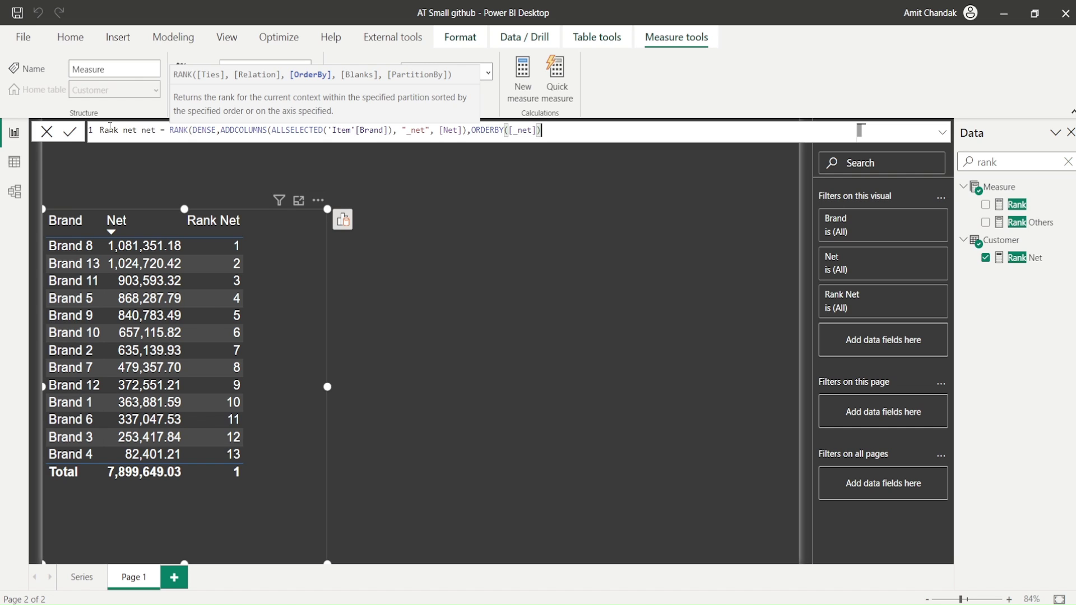
{"action": "type", "text": ")"}
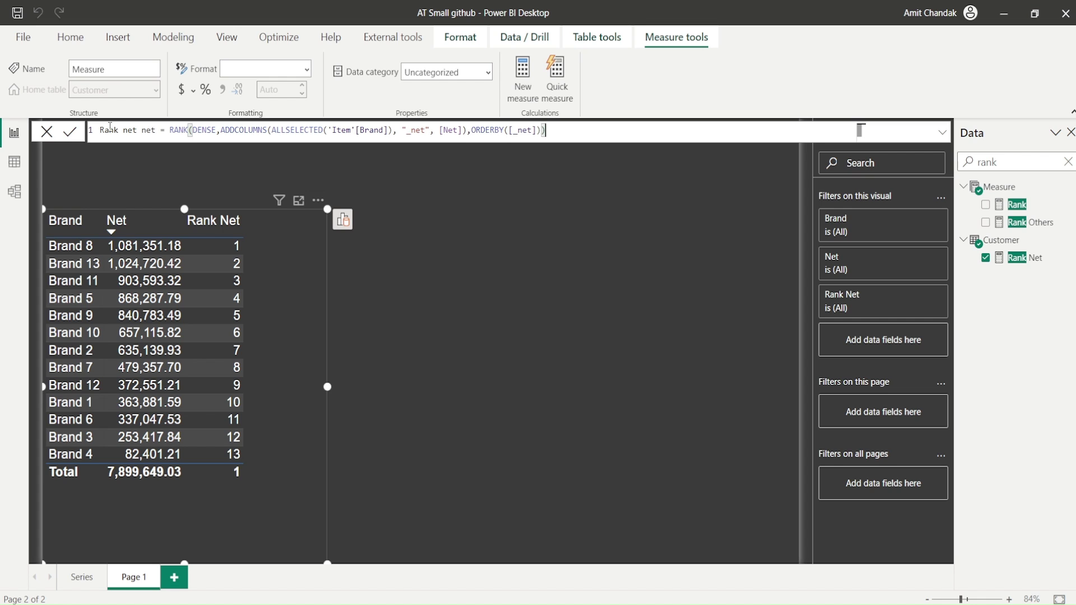
{"action": "key", "text": "Return"}
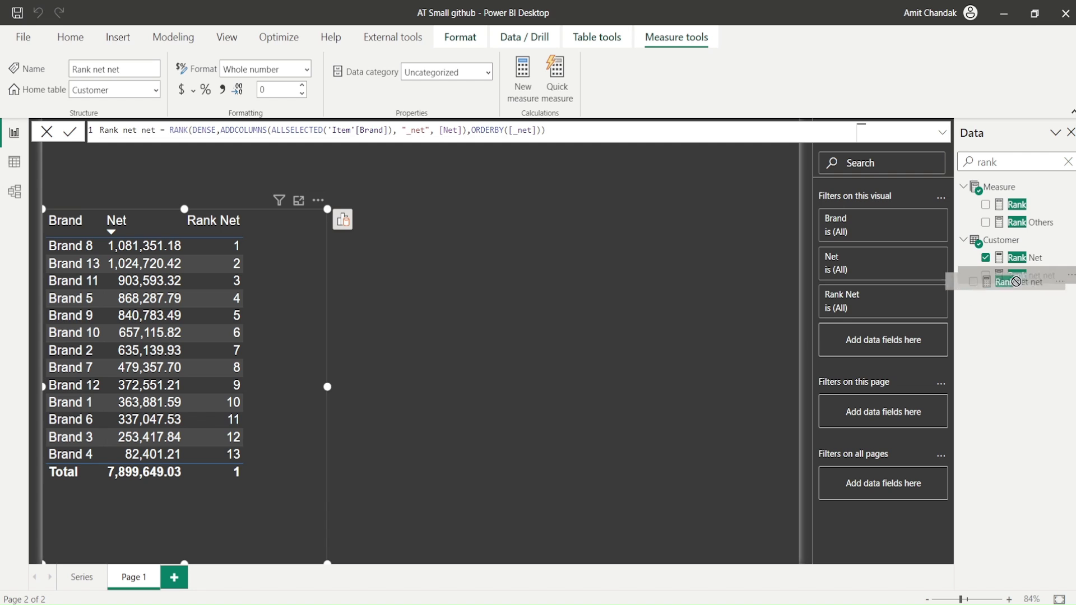
Add the Rank net net measure to the brand table and widen the visual.
{"action": "left_click_drag", "start_coordinate": [1030, 277], "coordinate": [287, 343]}
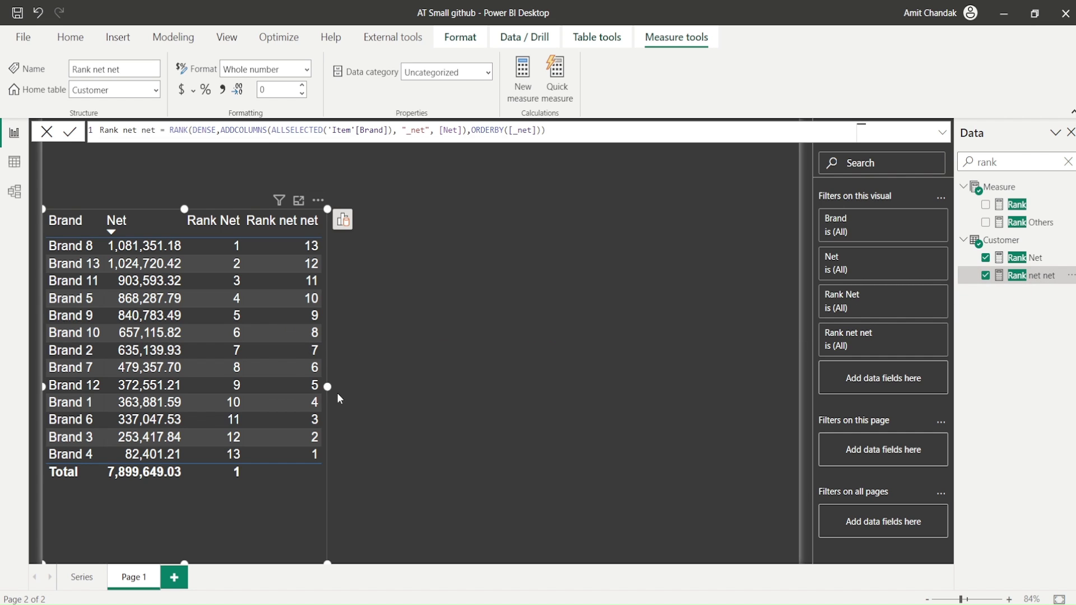
{"action": "left_click_drag", "start_coordinate": [329, 386], "coordinate": [421, 386]}
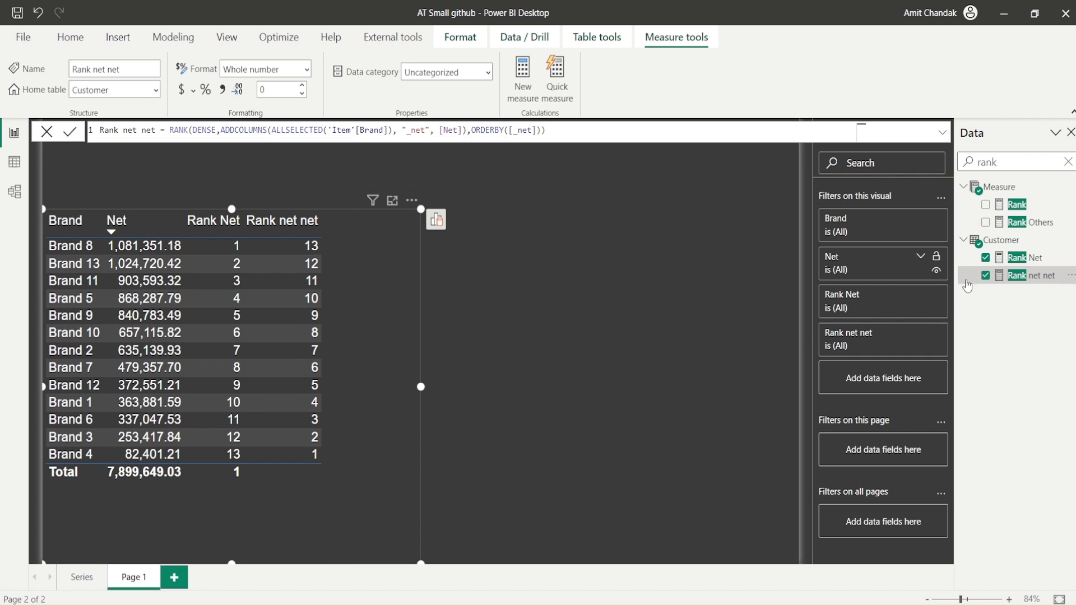
Set the ORDERBY direction to DESC in the Rank net net formula and commit it.
{"action": "left_click", "coordinate": [538, 131]}
{"action": "type", "text": ",DESC"}
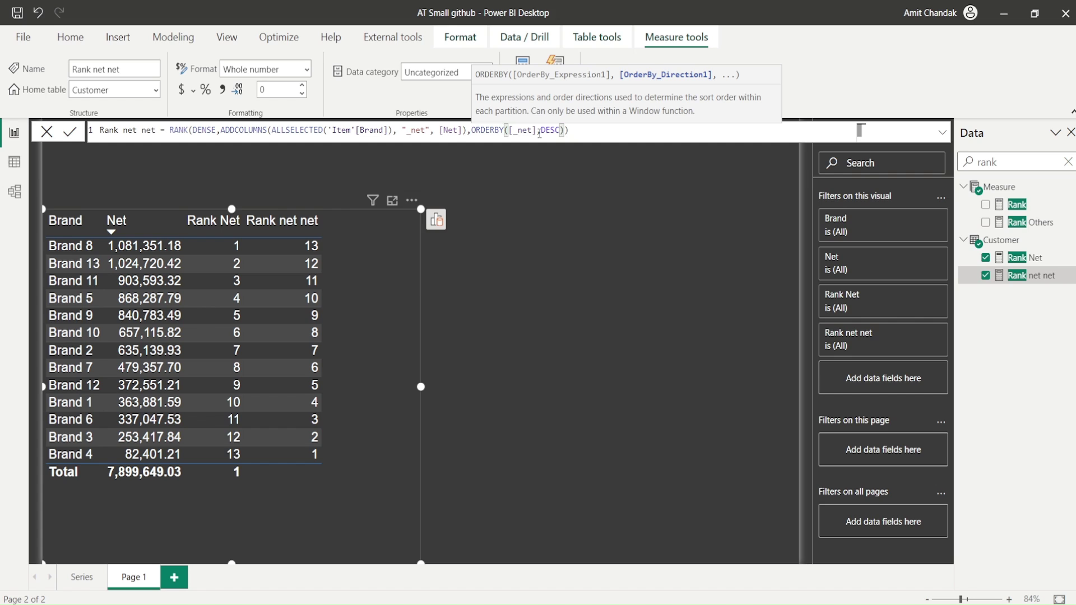
{"action": "key", "text": "Return"}
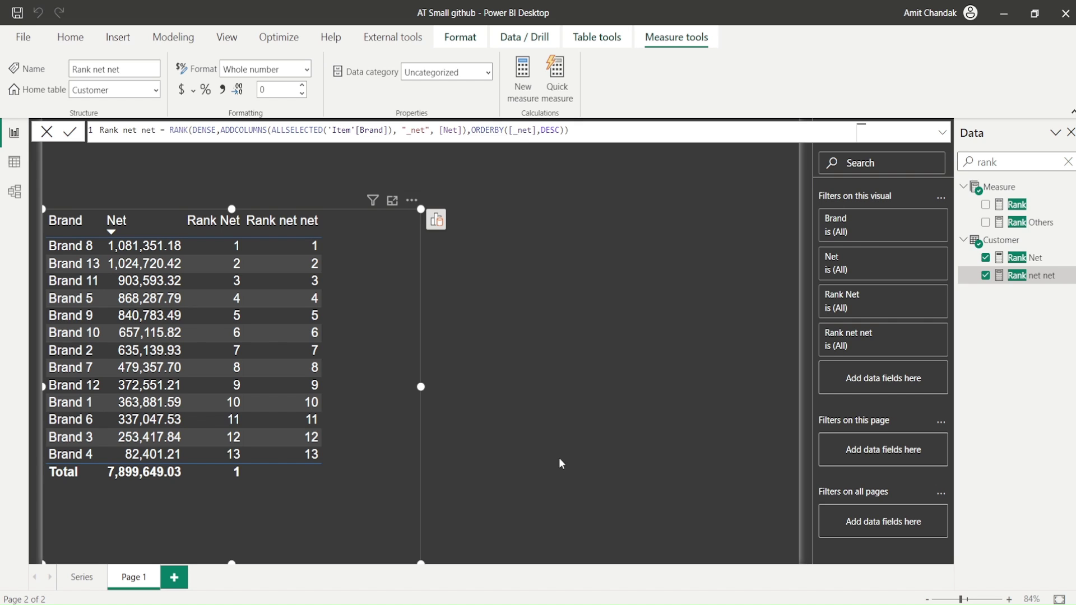
Duplicate the brand ranking table and place the copy beside the original.
{"action": "left_click", "coordinate": [285, 43]}
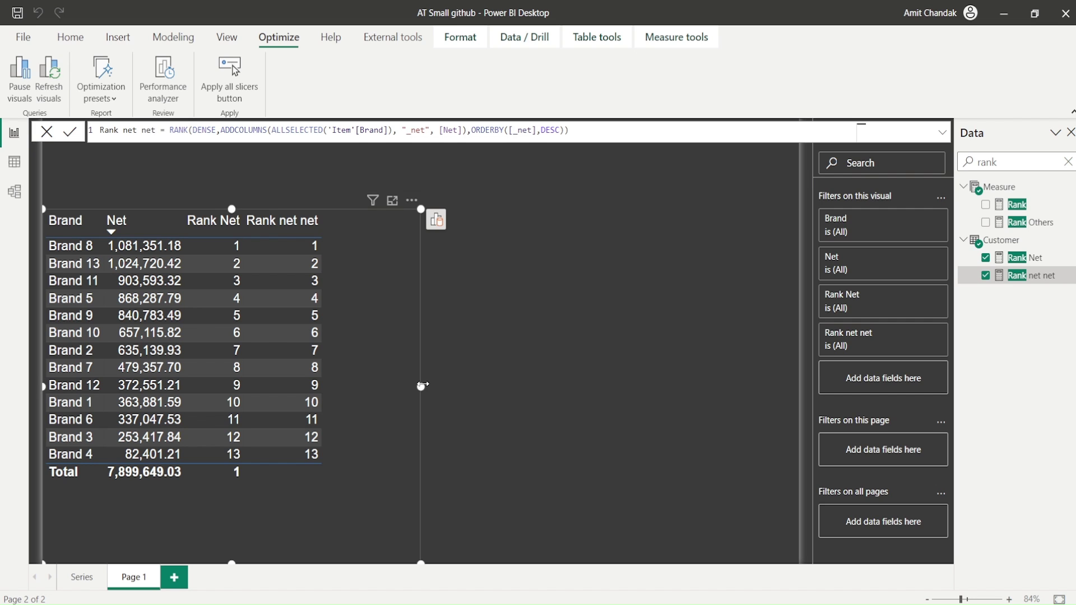
{"action": "left_click", "coordinate": [369, 344]}
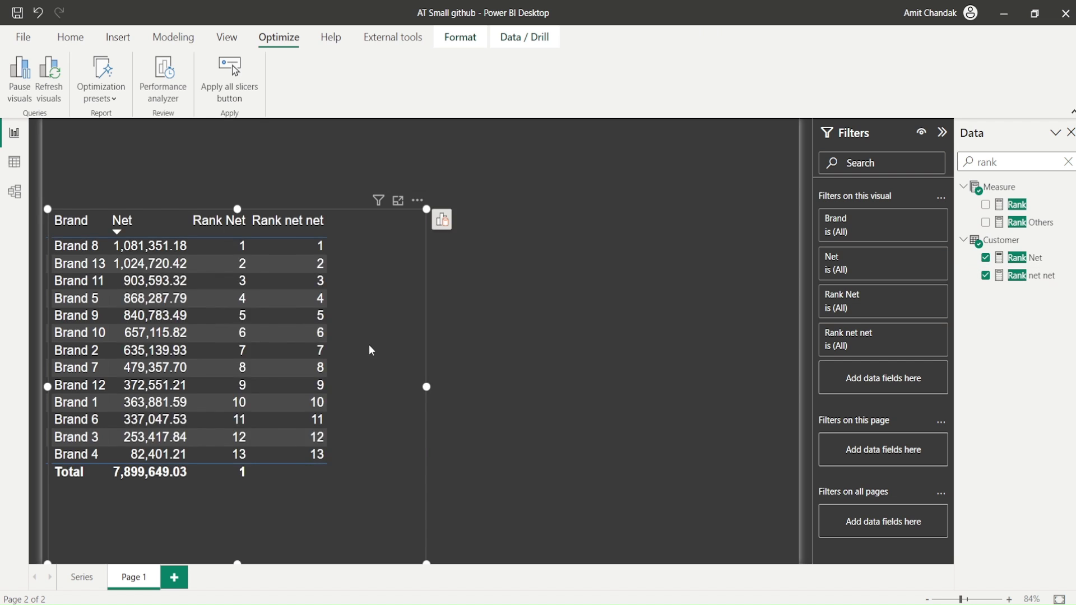
{"action": "key", "text": "ctrl+c"}
{"action": "key", "text": "ctrl+v"}
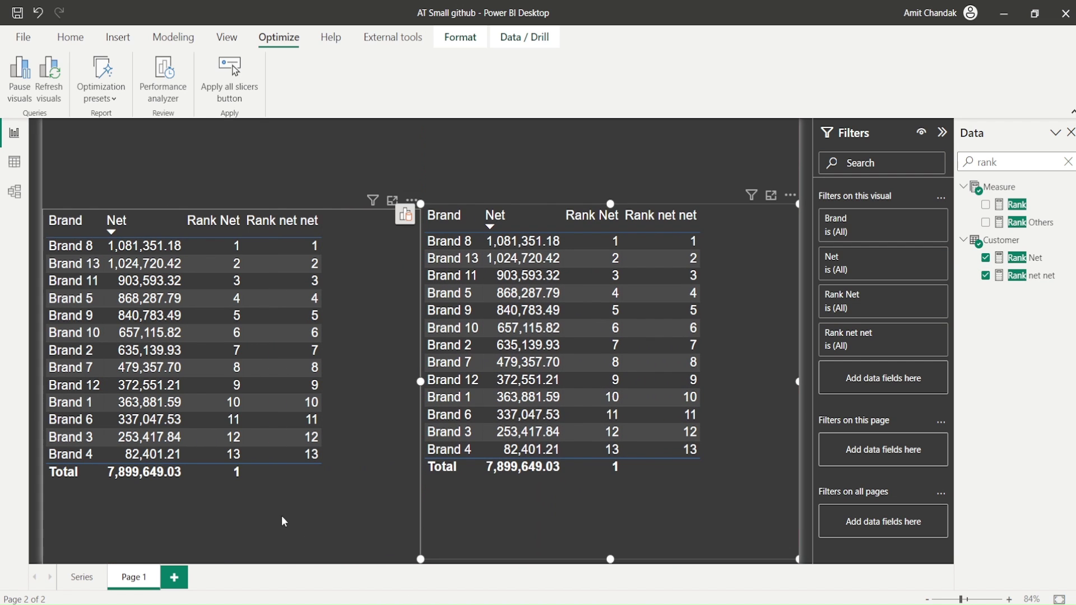
Remove the Rank net net column from the original brand table.
{"action": "left_click", "coordinate": [282, 515]}
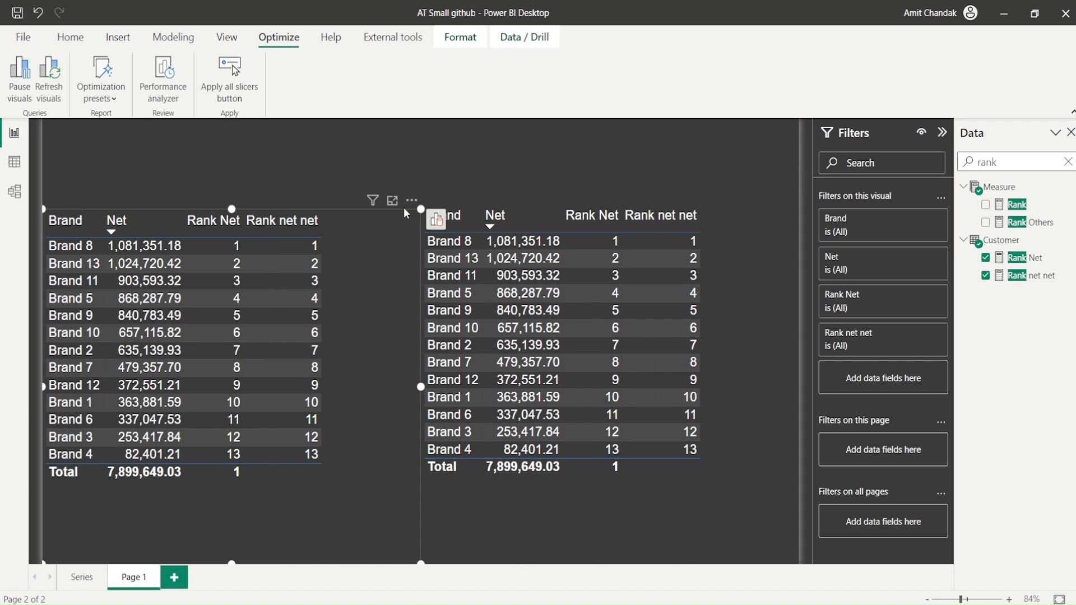
{"action": "left_click", "coordinate": [436, 219]}
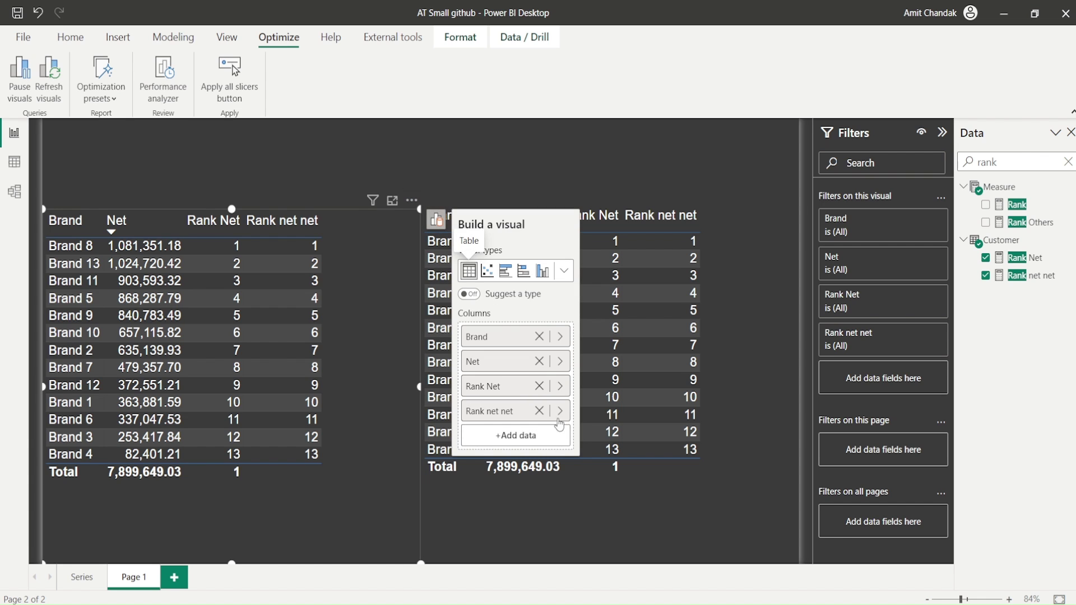
{"action": "left_click", "coordinate": [539, 410]}
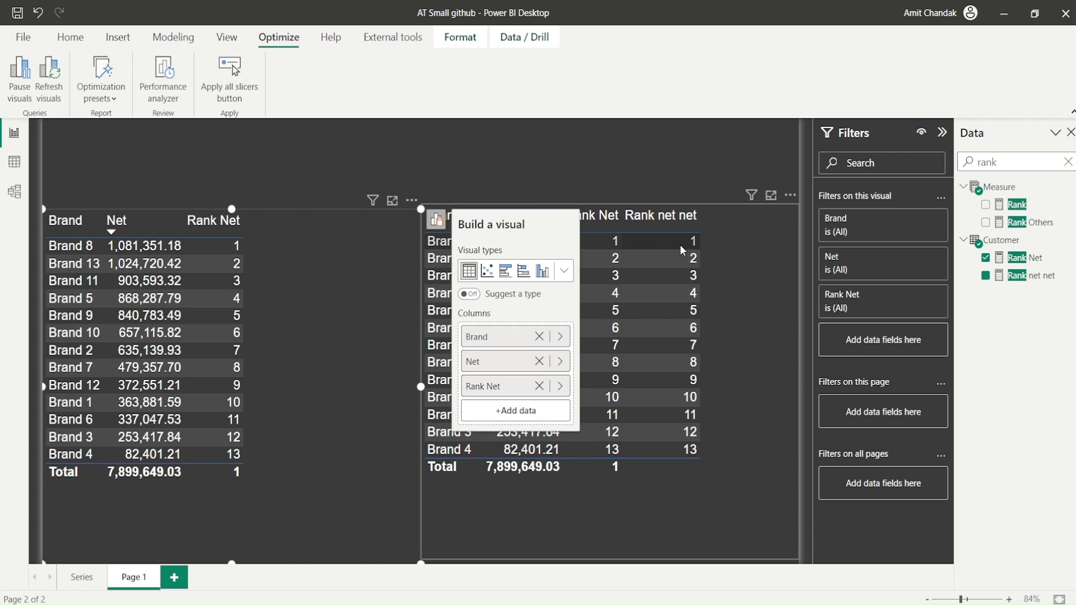
Remove the Rank Net column from the duplicated brand table.
{"action": "left_click", "coordinate": [747, 269]}
{"action": "left_click", "coordinate": [790, 195]}
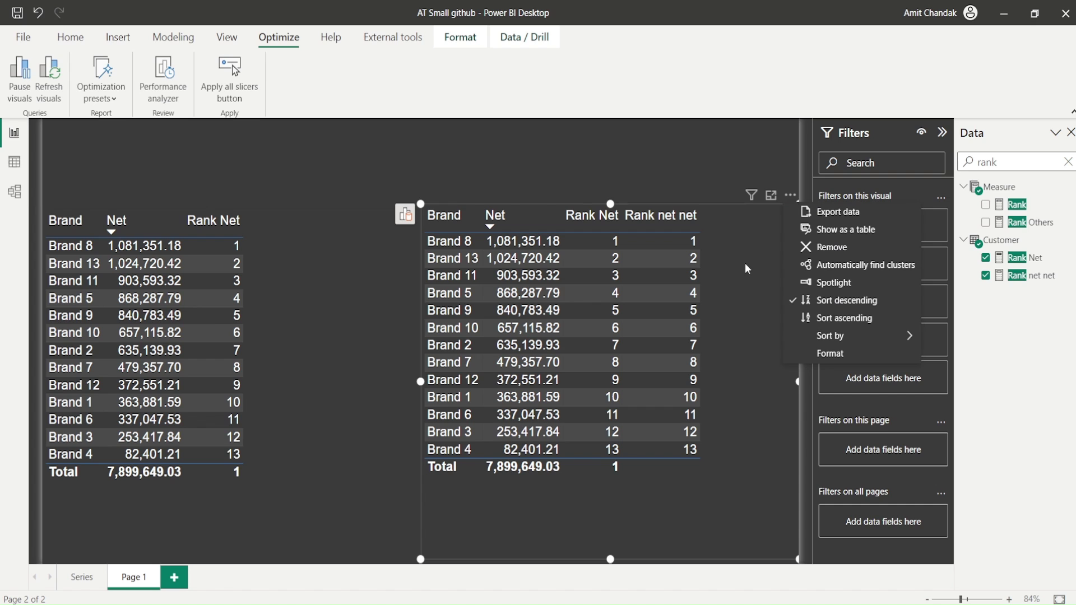
{"action": "left_click", "coordinate": [708, 264]}
{"action": "left_click", "coordinate": [404, 214]}
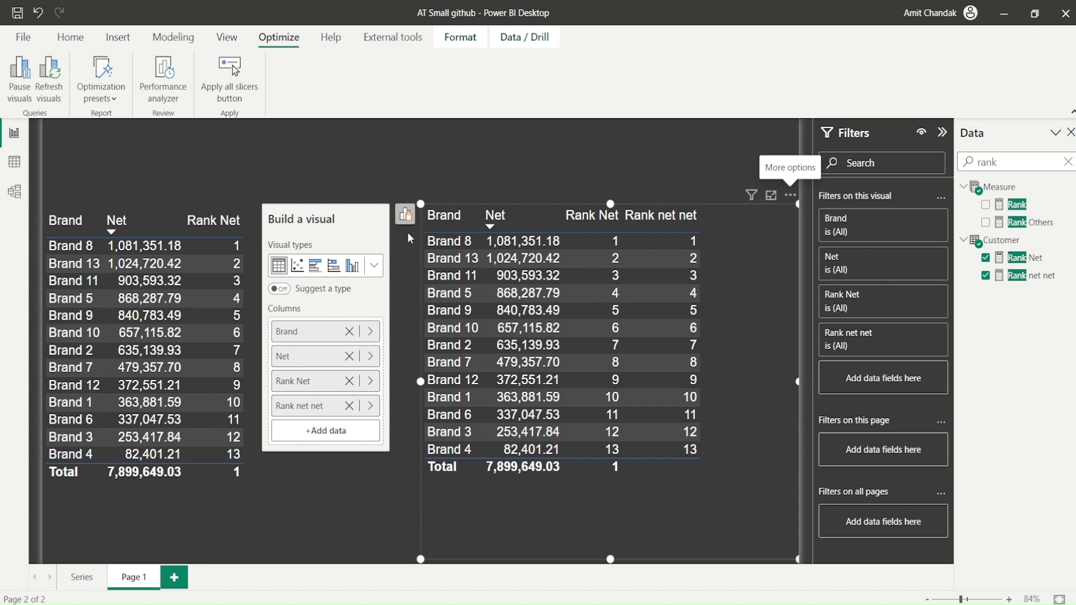
{"action": "left_click", "coordinate": [349, 381]}
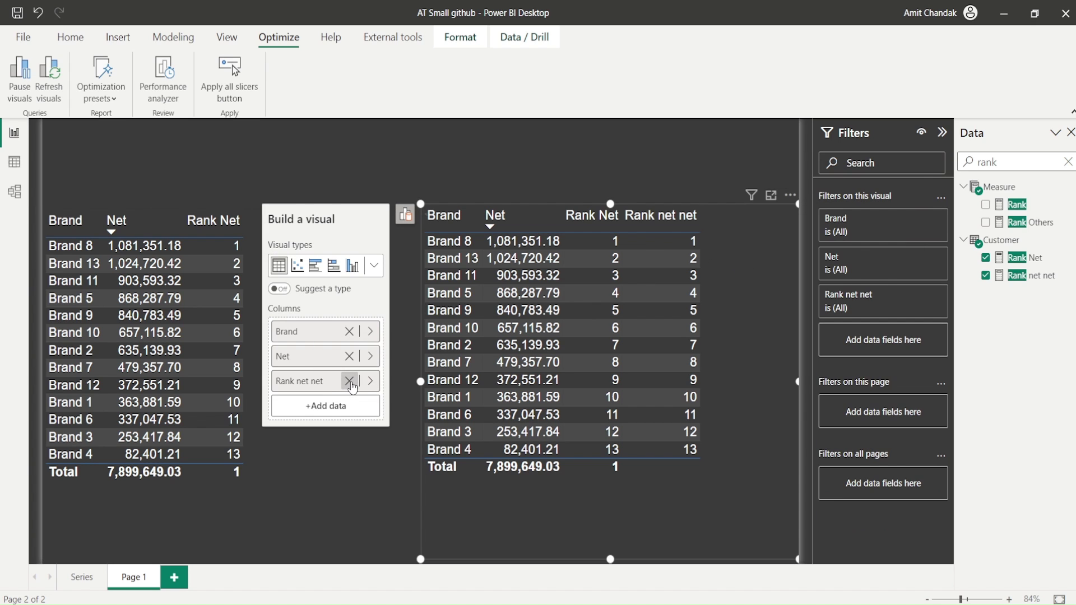
Rename the Rank net net measure to Rank net new in its formula and commit the change.
{"action": "left_click", "coordinate": [543, 152]}
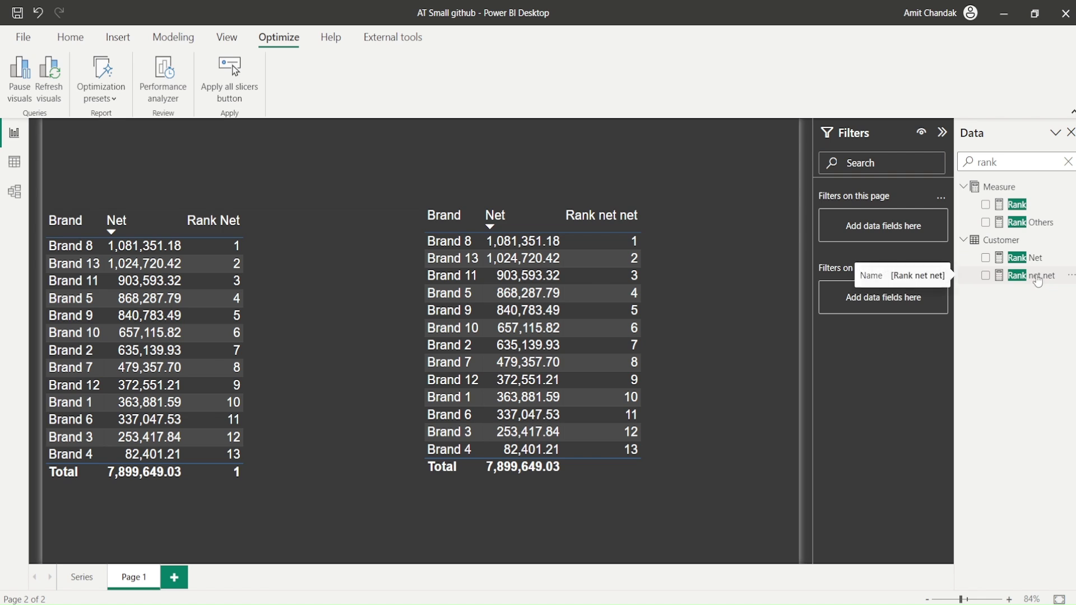
{"action": "left_click", "coordinate": [707, 295]}
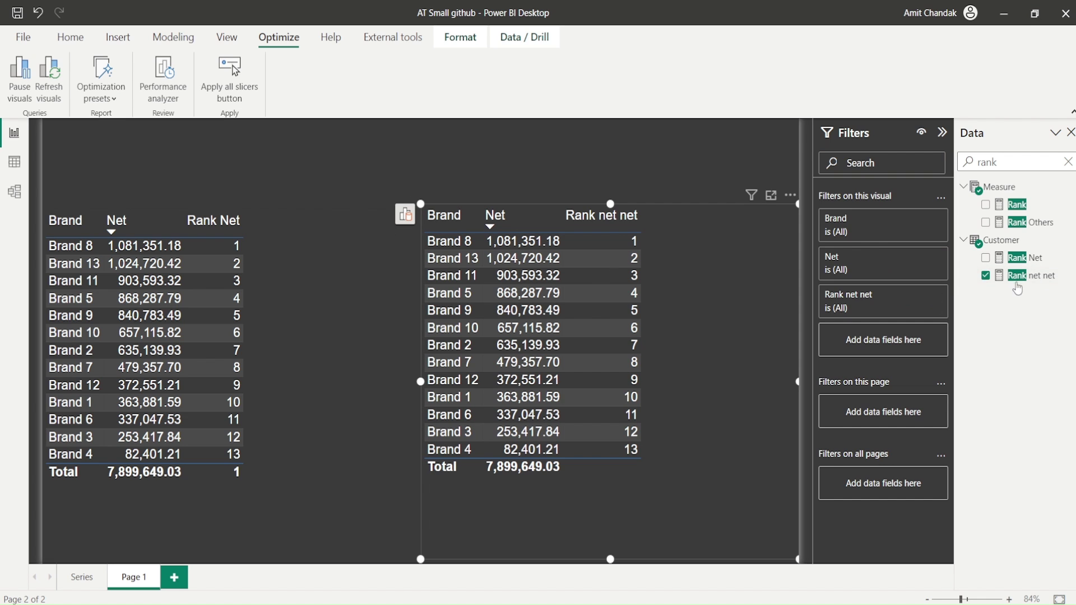
{"action": "left_click", "coordinate": [1030, 275]}
{"action": "double_click", "coordinate": [148, 130]}
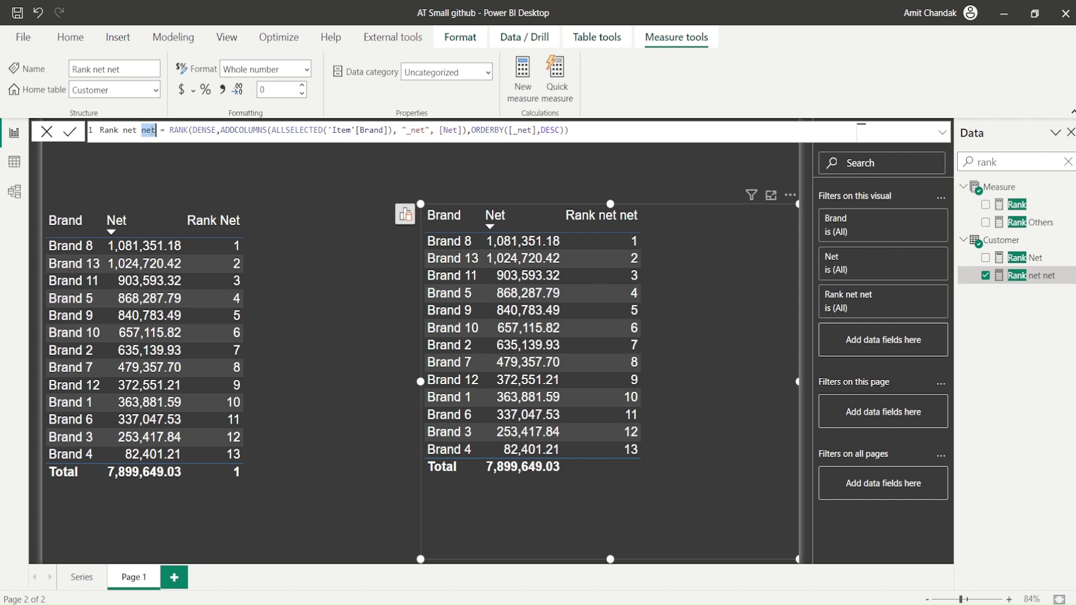
{"action": "type", "text": "new"}
{"action": "key", "text": "Return"}
{"action": "left_click", "coordinate": [314, 179]}
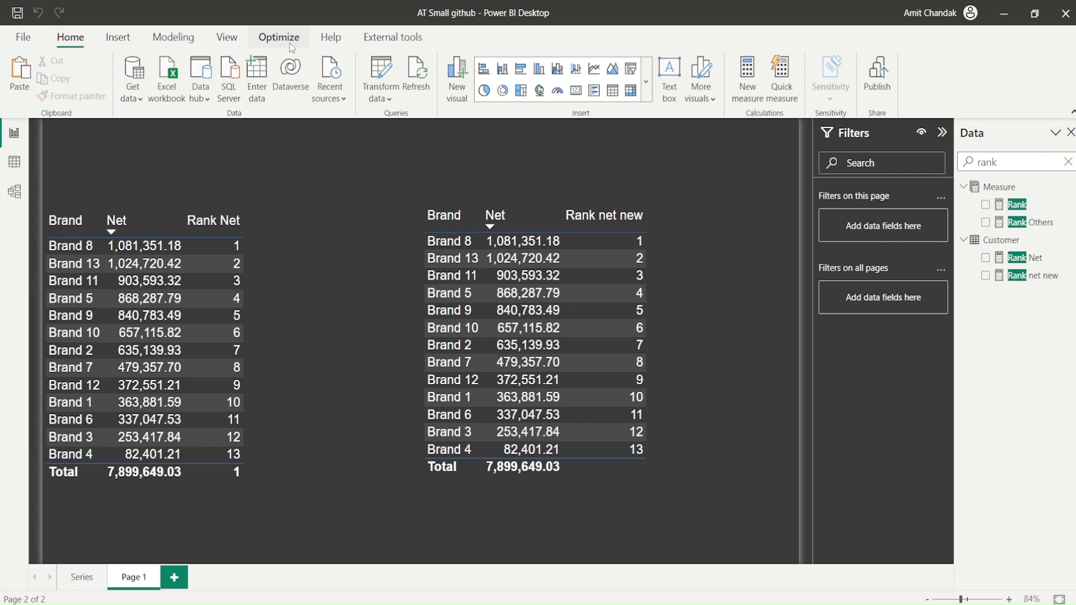
Start a Performance analyzer recording and refresh the page's visuals.
{"action": "left_click", "coordinate": [270, 39]}
{"action": "left_click", "coordinate": [163, 78]}
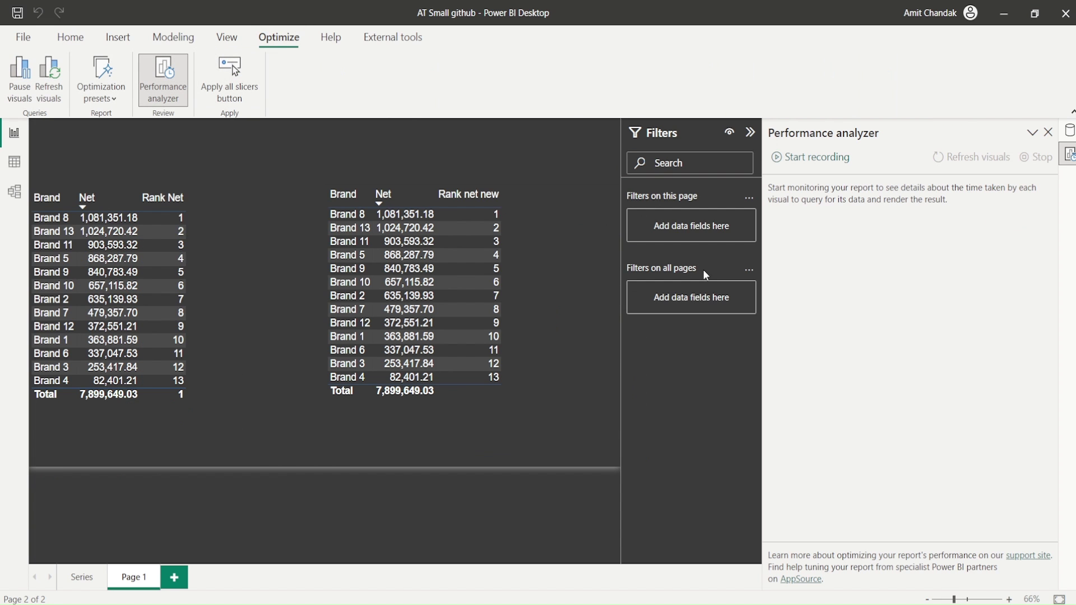
{"action": "left_click", "coordinate": [802, 158]}
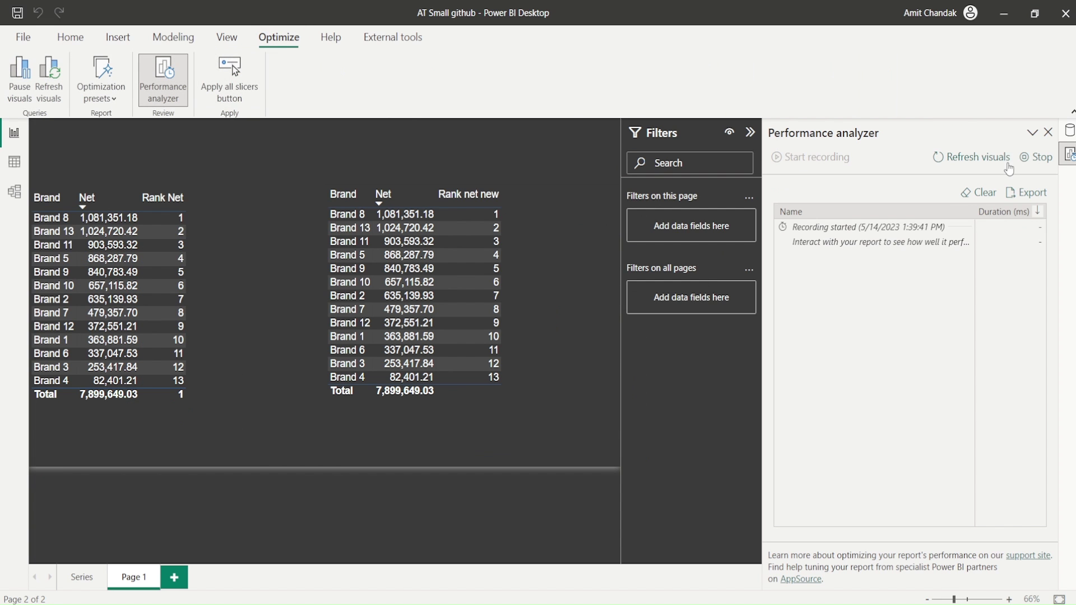
{"action": "left_click", "coordinate": [988, 161]}
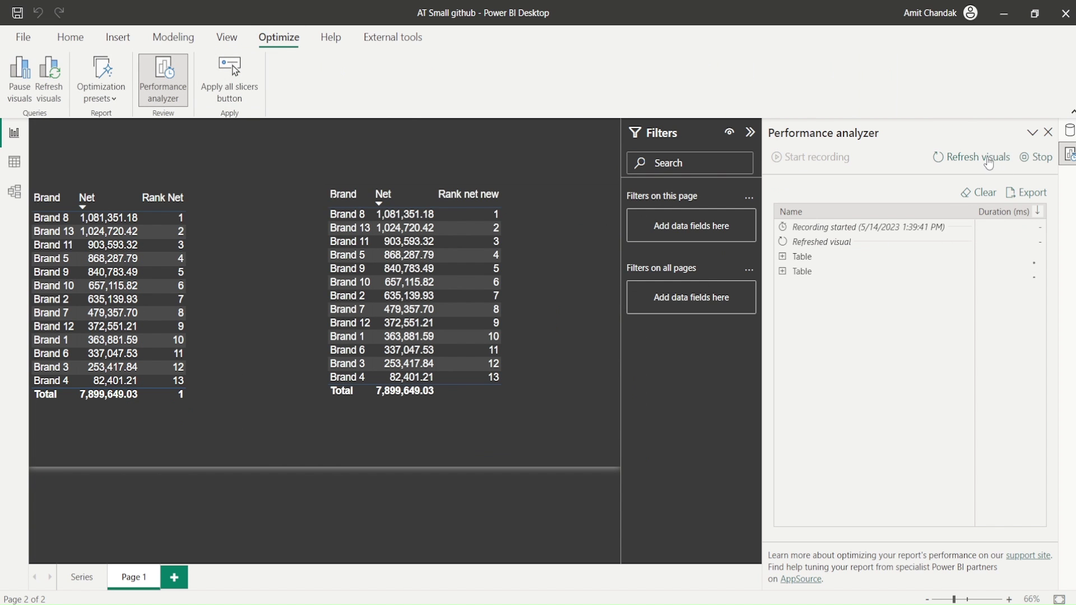
Expand both recorded table entries to compare their DAX query, visual display and other durations.
{"action": "left_click", "coordinate": [784, 272]}
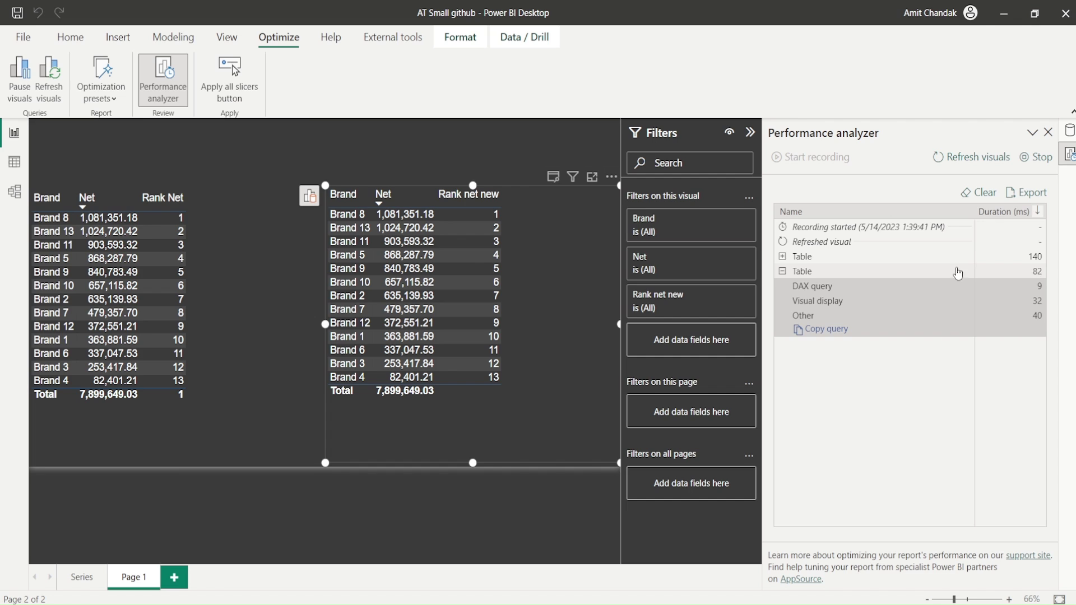
{"action": "left_click", "coordinate": [783, 256]}
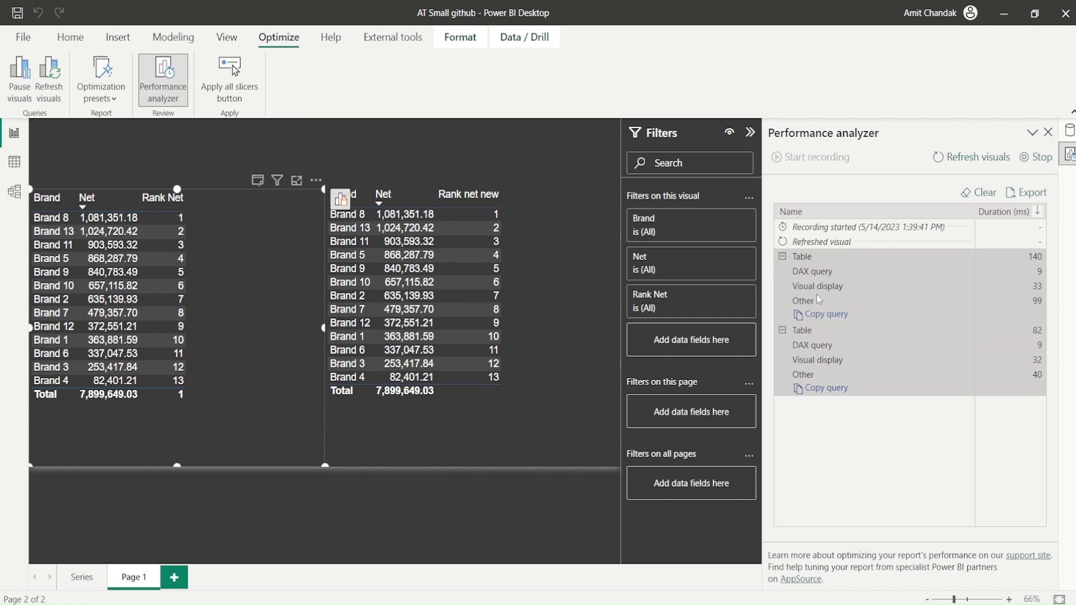
{"action": "mouse_move", "coordinate": [828, 269]}
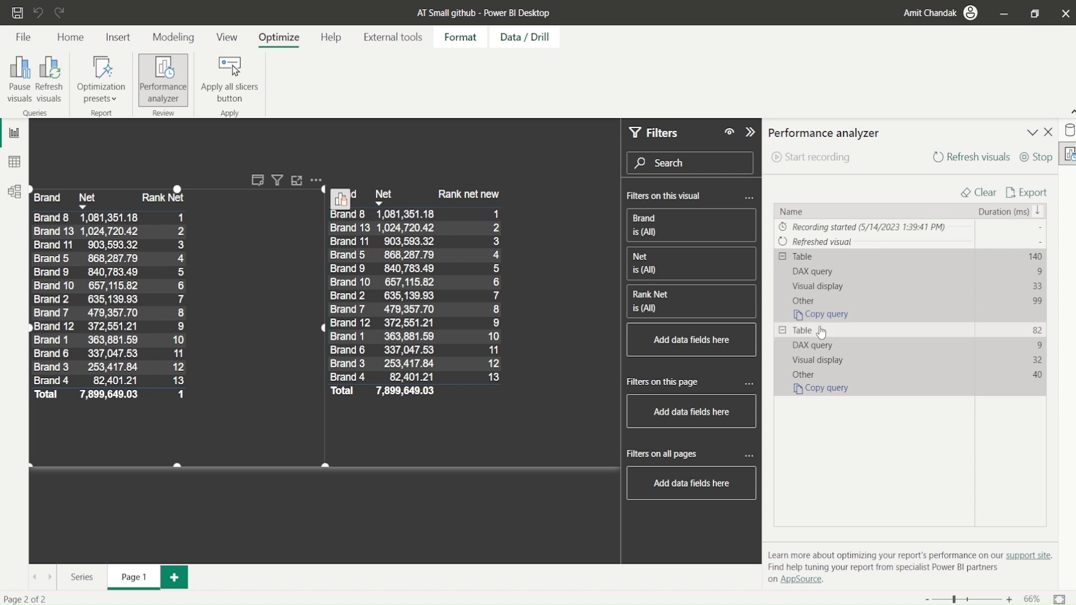
Refresh the visuals a second time and examine the timing breakdown of the newly recorded table entries.
{"action": "left_click", "coordinate": [961, 164]}
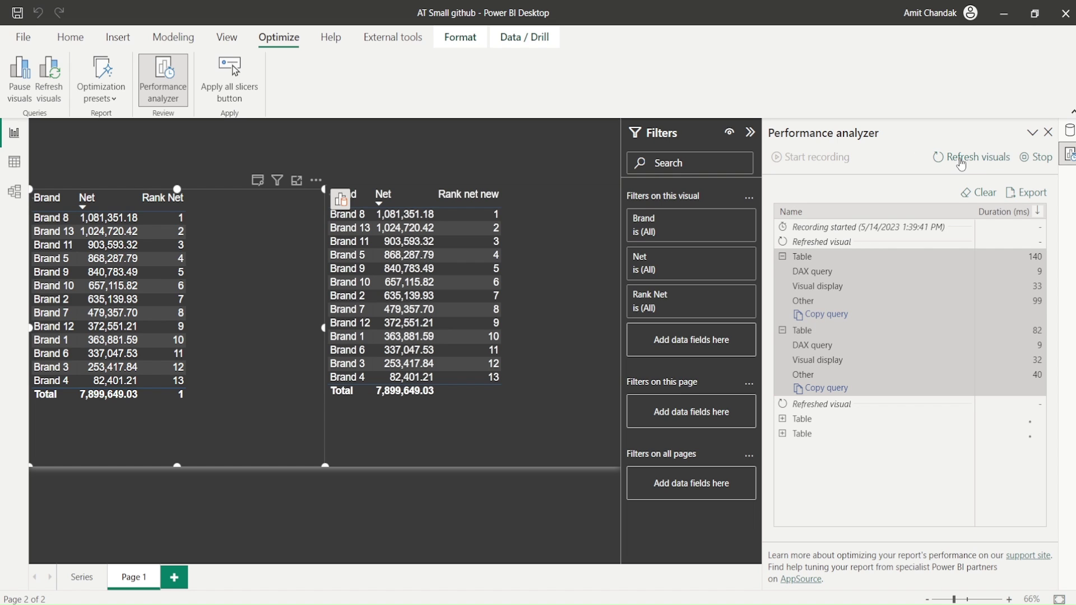
{"action": "left_click", "coordinate": [784, 421]}
{"action": "left_click", "coordinate": [809, 426]}
{"action": "left_click", "coordinate": [815, 437]}
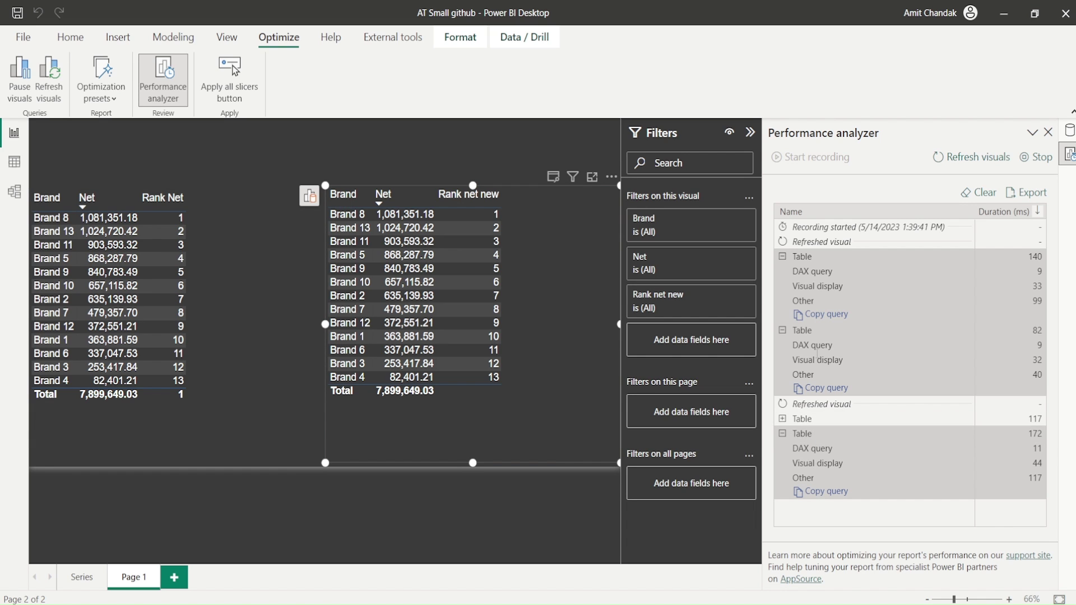
Clear the recorded timings, refresh the visuals again and examine the breakdown for both tables.
{"action": "left_click", "coordinate": [986, 193]}
{"action": "left_click", "coordinate": [980, 159]}
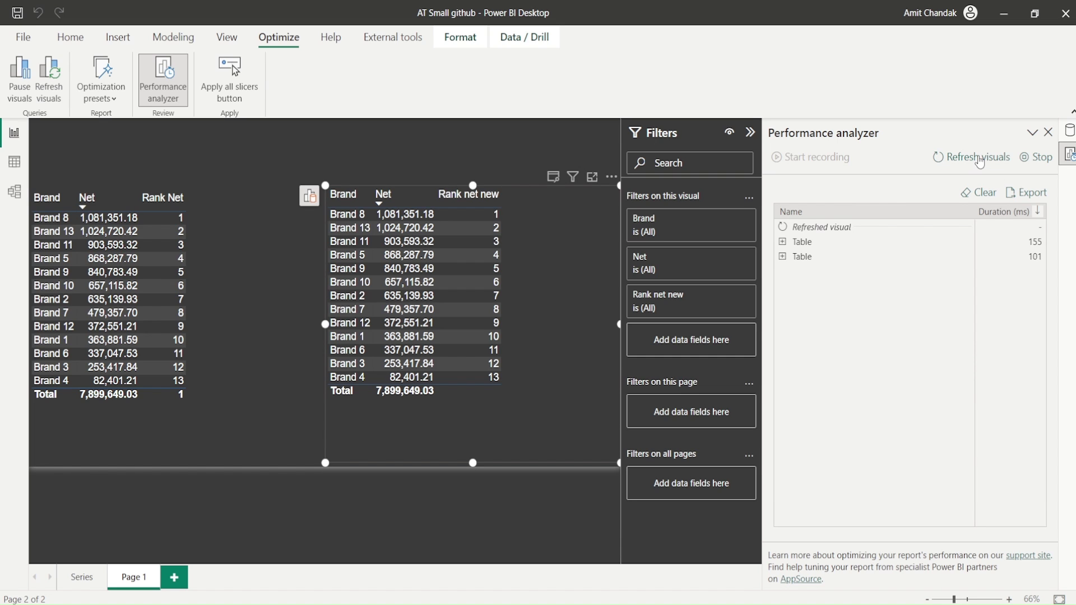
{"action": "left_click", "coordinate": [785, 258]}
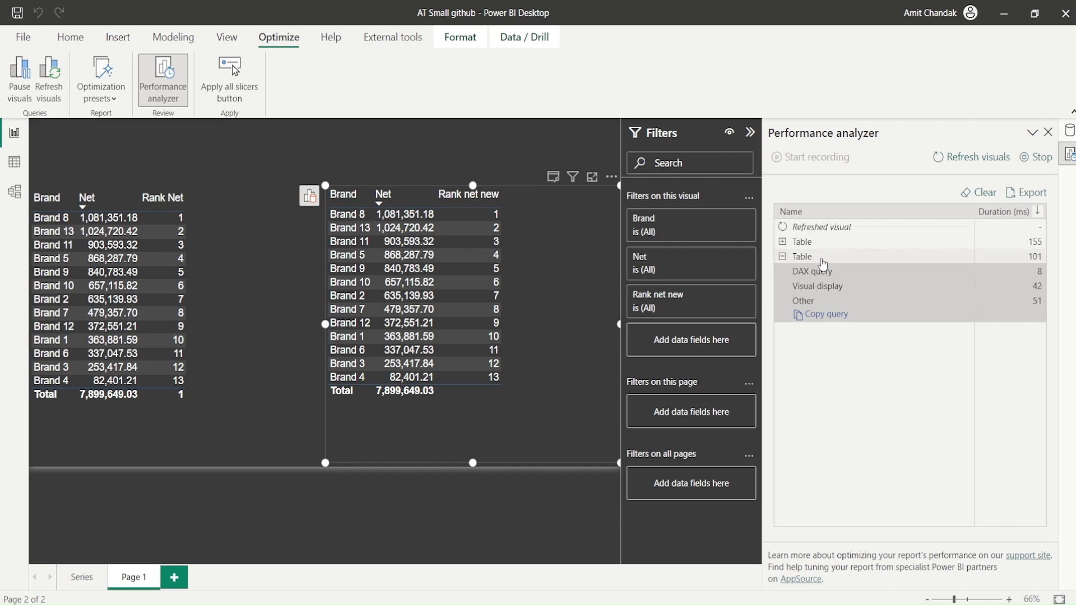
{"action": "left_click", "coordinate": [808, 245]}
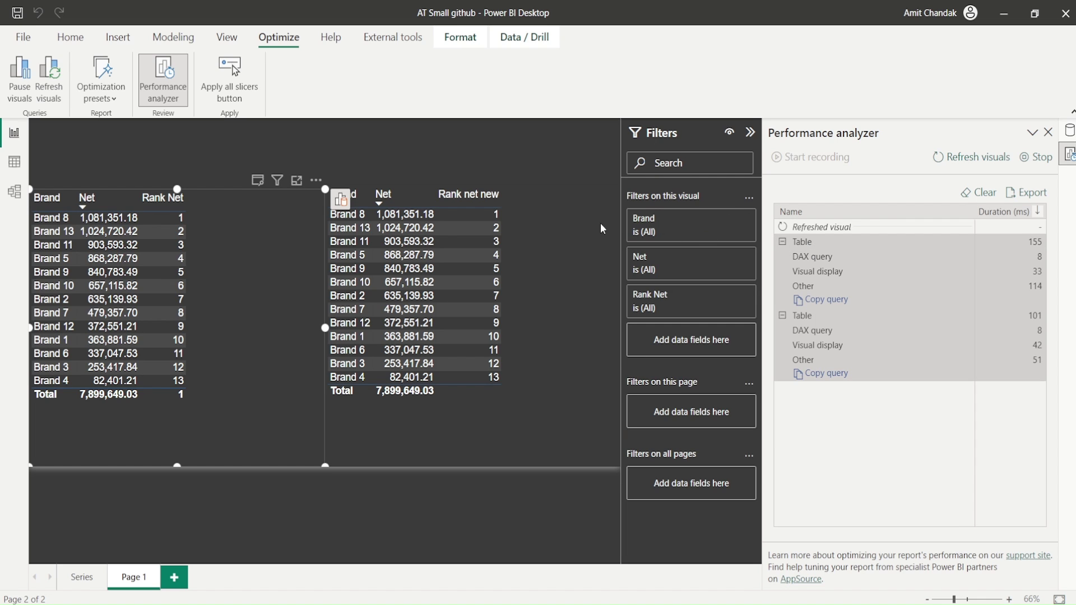
{"action": "left_click", "coordinate": [509, 152]}
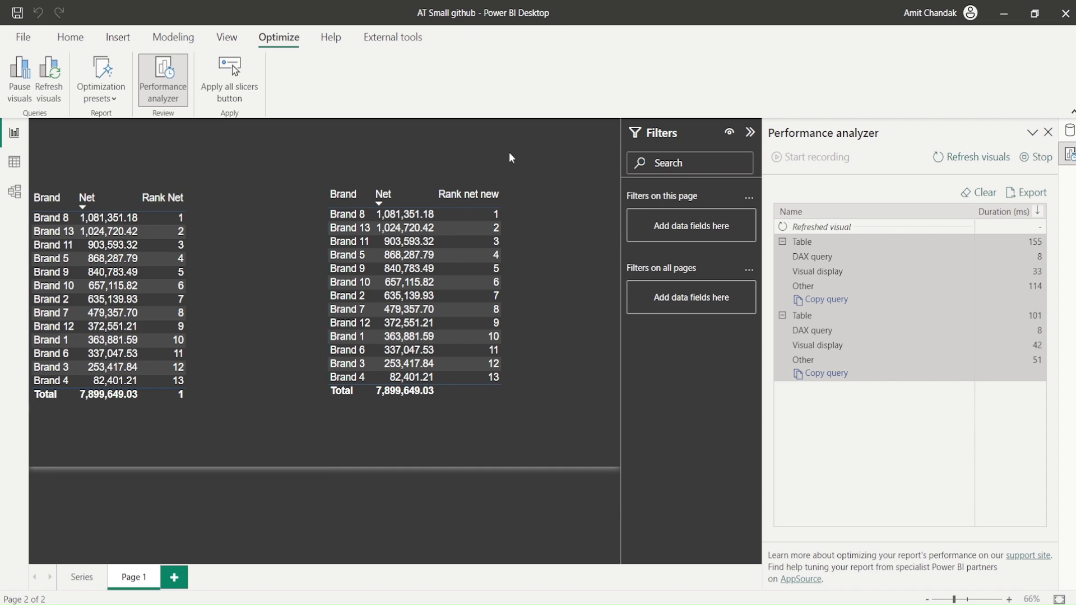
Close Performance analyzer and narrow the Rank Net table so it no longer reaches the Rank net new table.
{"action": "left_click", "coordinate": [248, 256]}
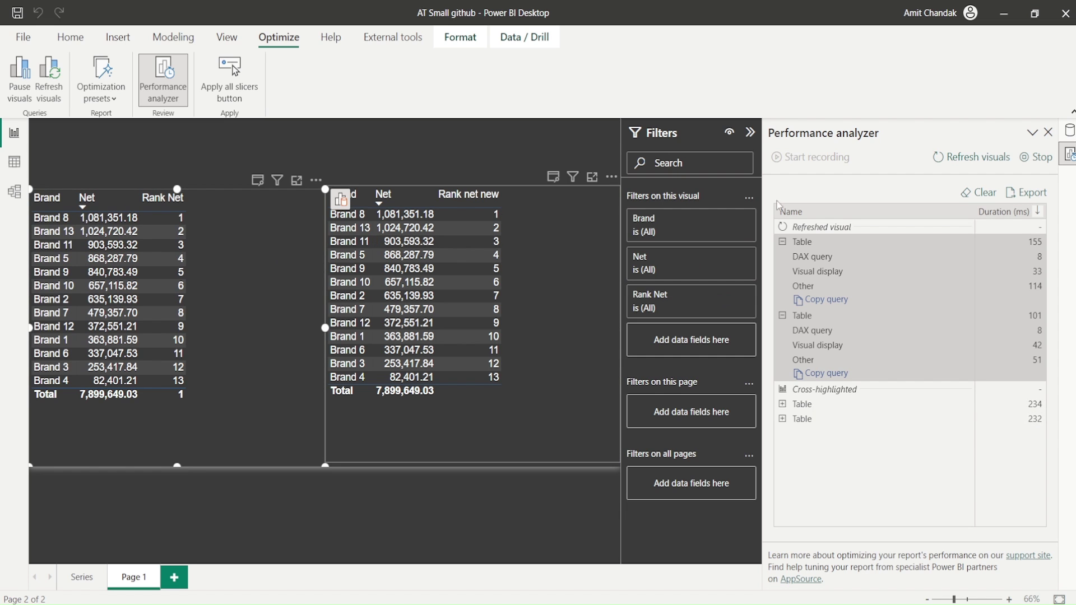
{"action": "left_click", "coordinate": [1049, 133]}
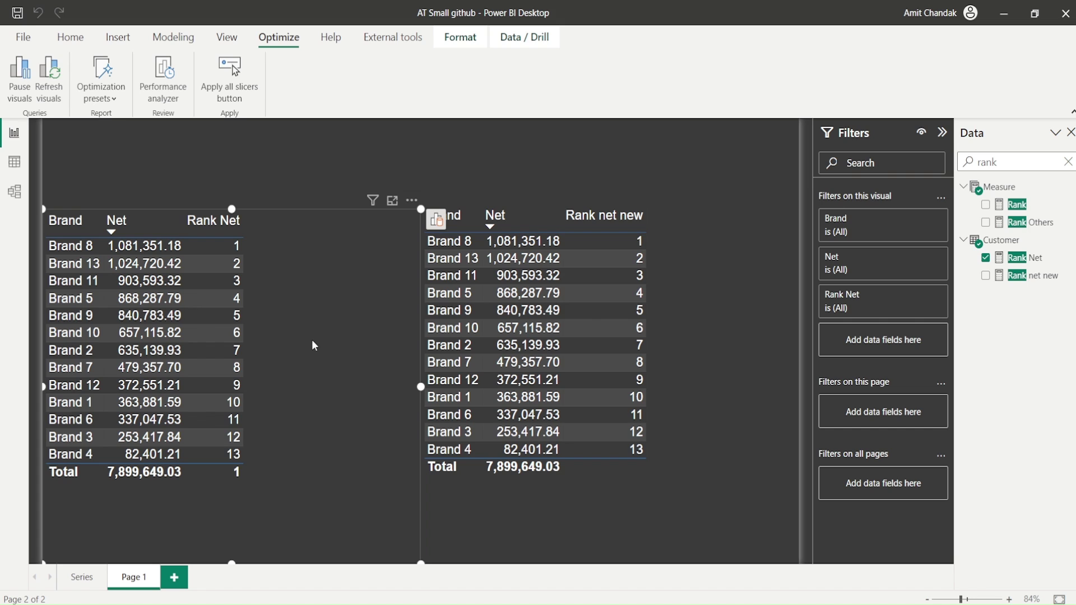
{"action": "left_click_drag", "start_coordinate": [420, 387], "coordinate": [386, 388]}
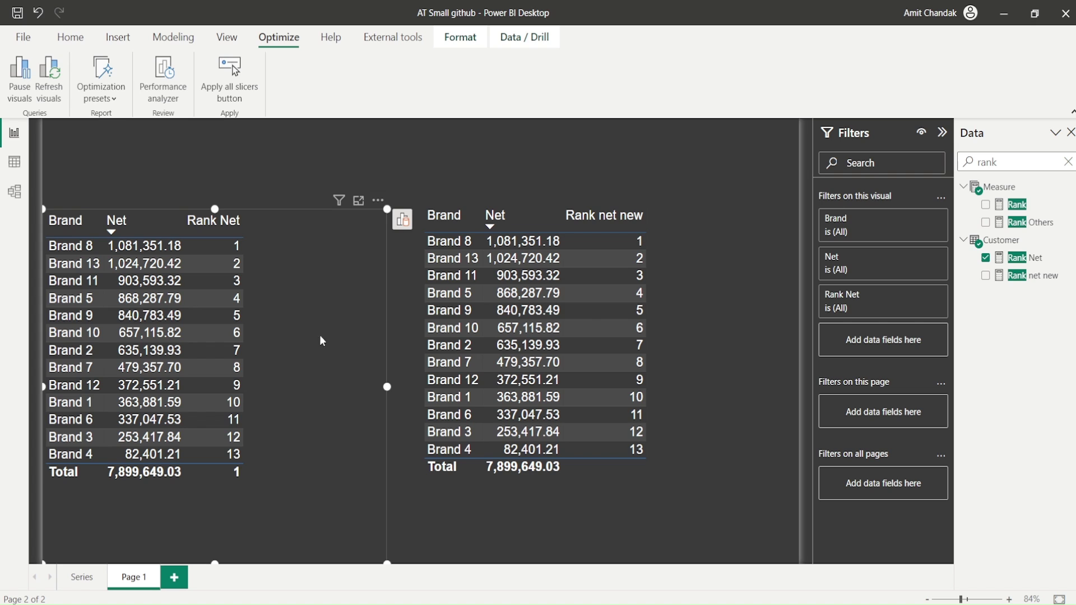
Clear the rank field search and add a new measure to the Measure table.
{"action": "key", "text": "Escape"}
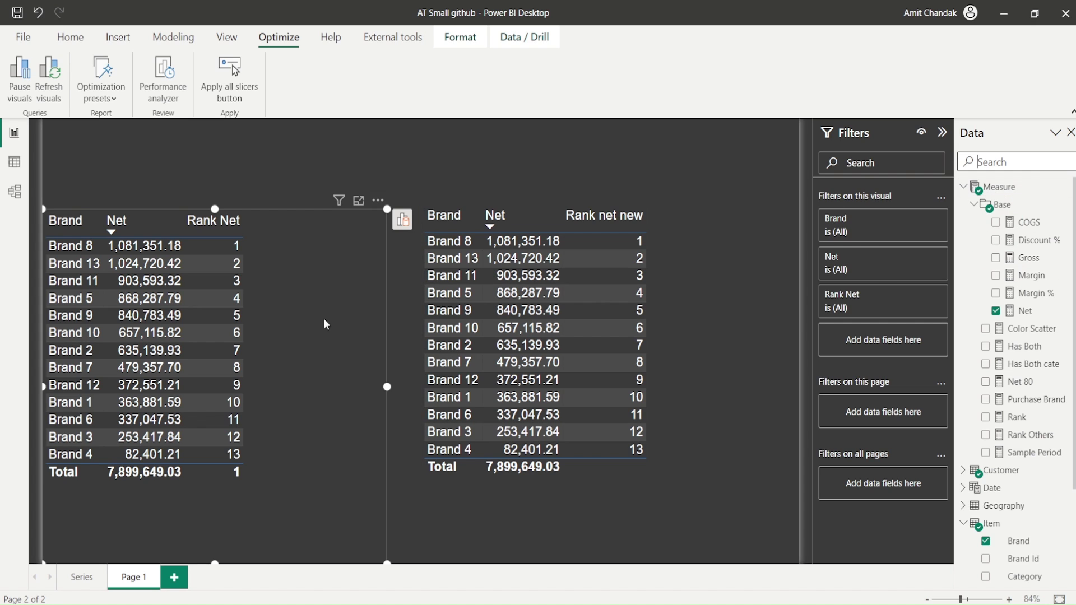
{"action": "key", "text": "Tab"}
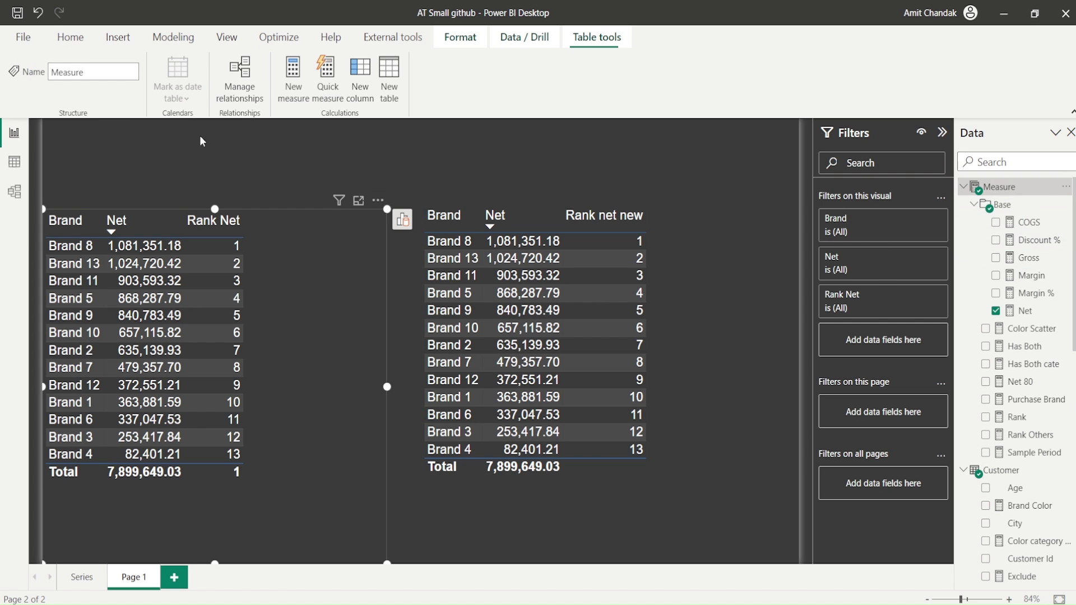
{"action": "left_click", "coordinate": [304, 91]}
{"action": "left_click", "coordinate": [164, 130]}
{"action": "key", "text": "BackSpace"}
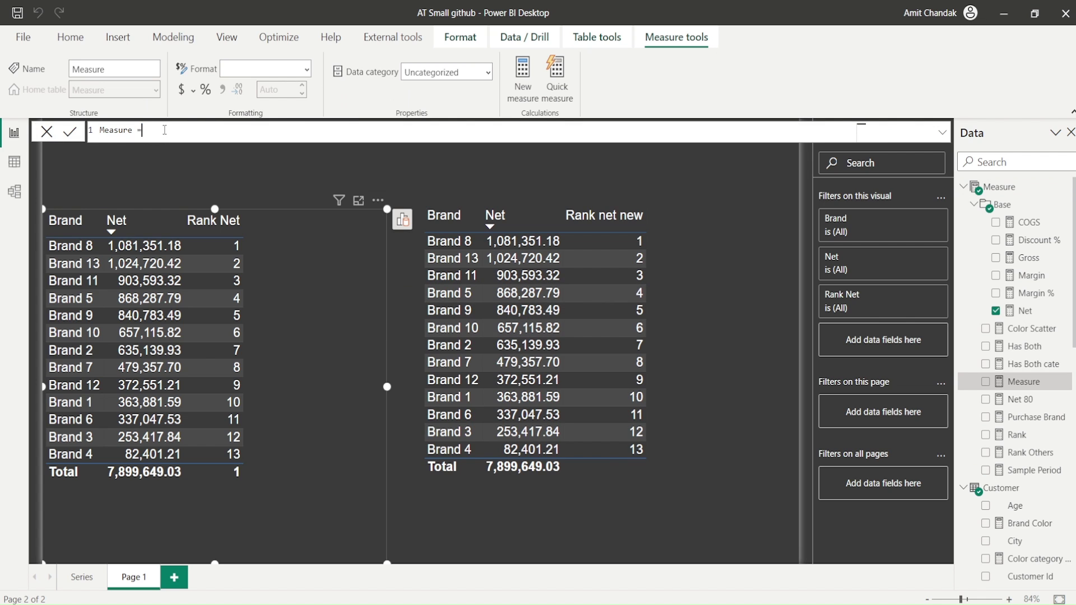
Begin the new measure's formula with rankx(ALLSELECTED('Item'[Brand] as the table to rank over.
{"action": "type", "text": "rankx"}
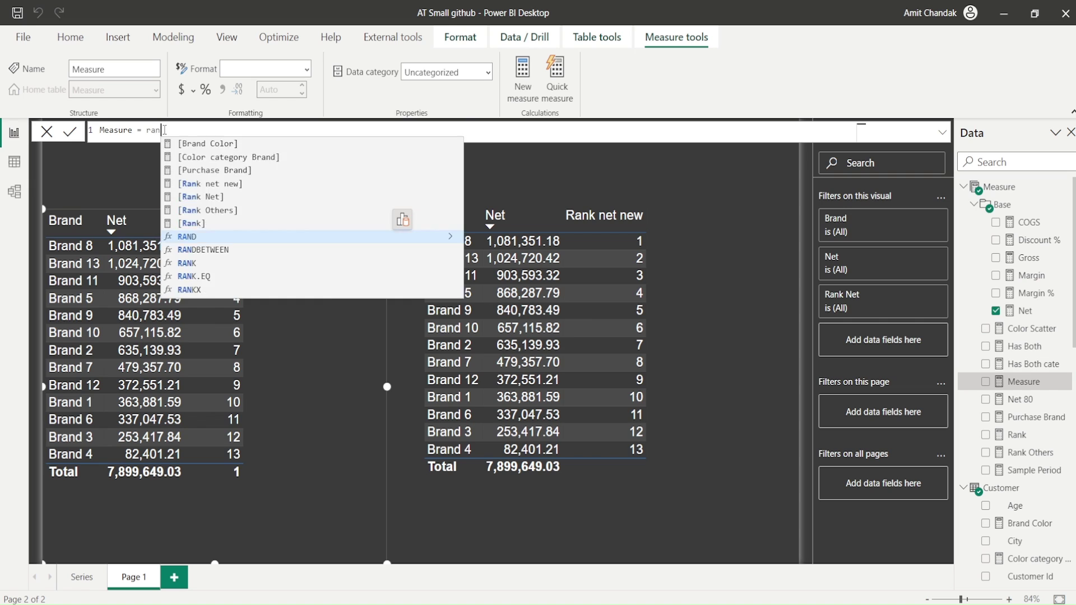
{"action": "double_click", "coordinate": [164, 130]}
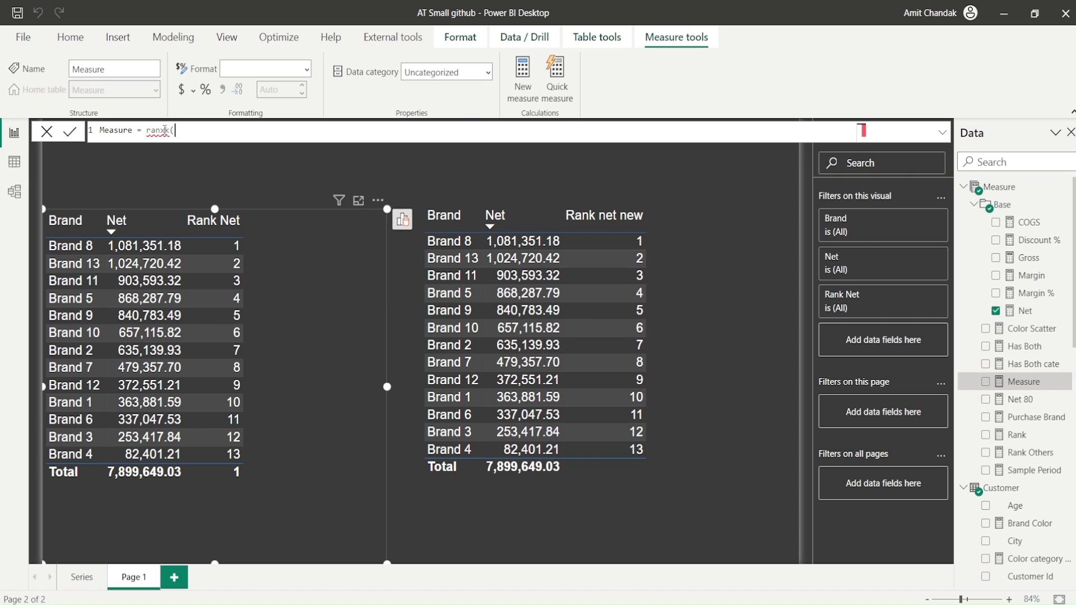
{"action": "type", "text": "ra"}
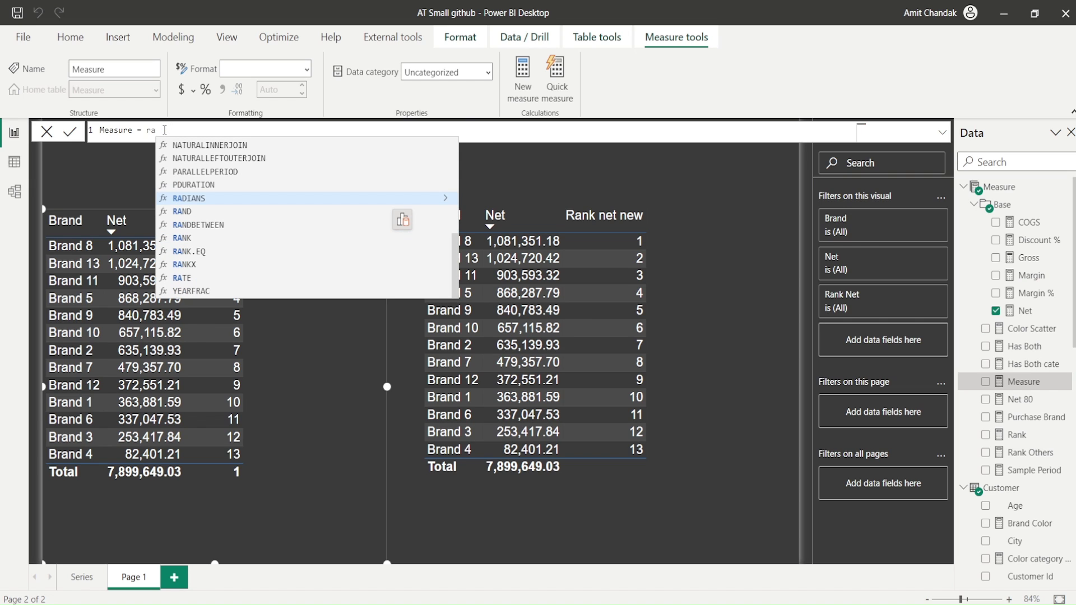
{"action": "type", "text": "nkx("}
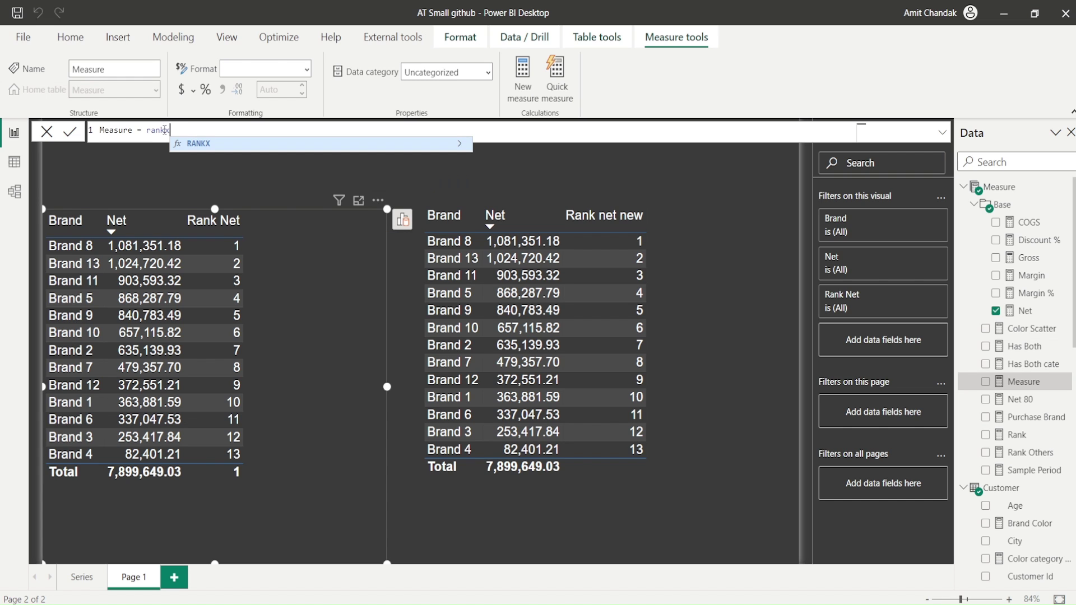
{"action": "type", "text": "alls"}
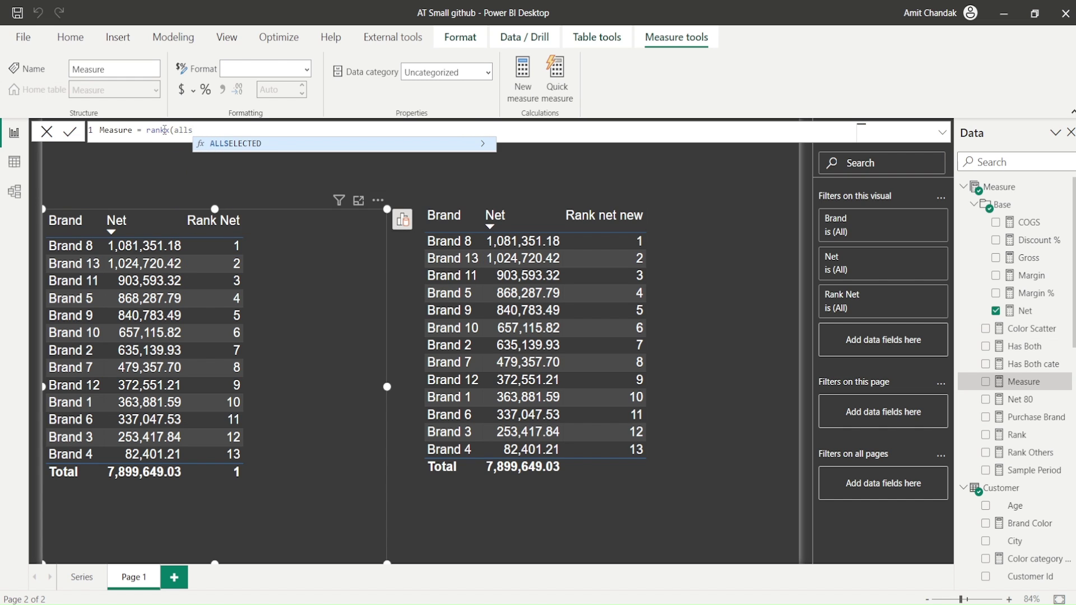
{"action": "key", "text": "Tab"}
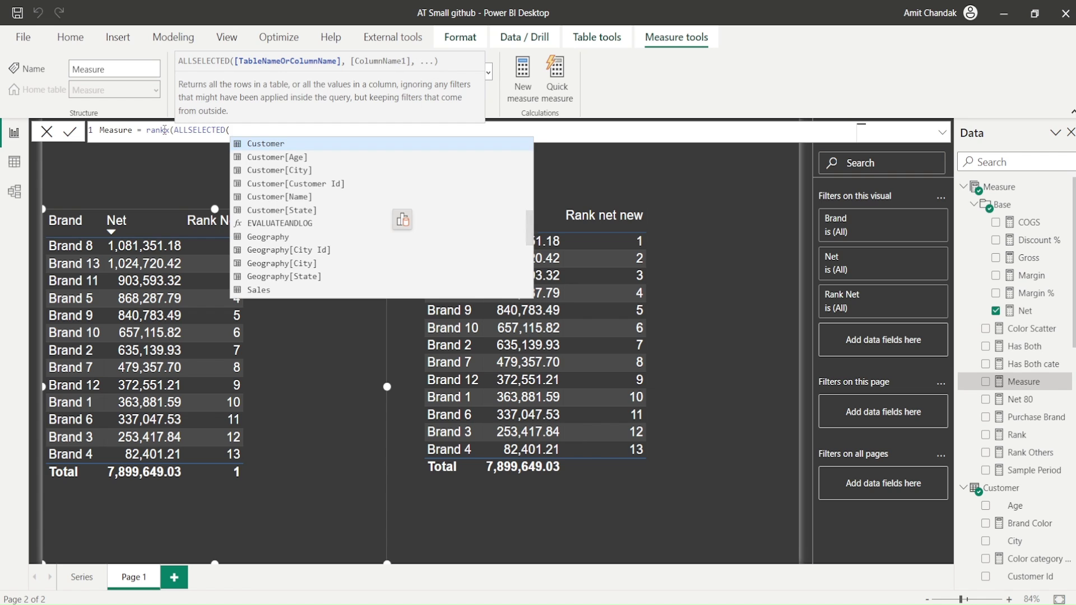
{"action": "type", "text": "ite"}
{"action": "key", "text": "Down"}
{"action": "key", "text": "Down"}
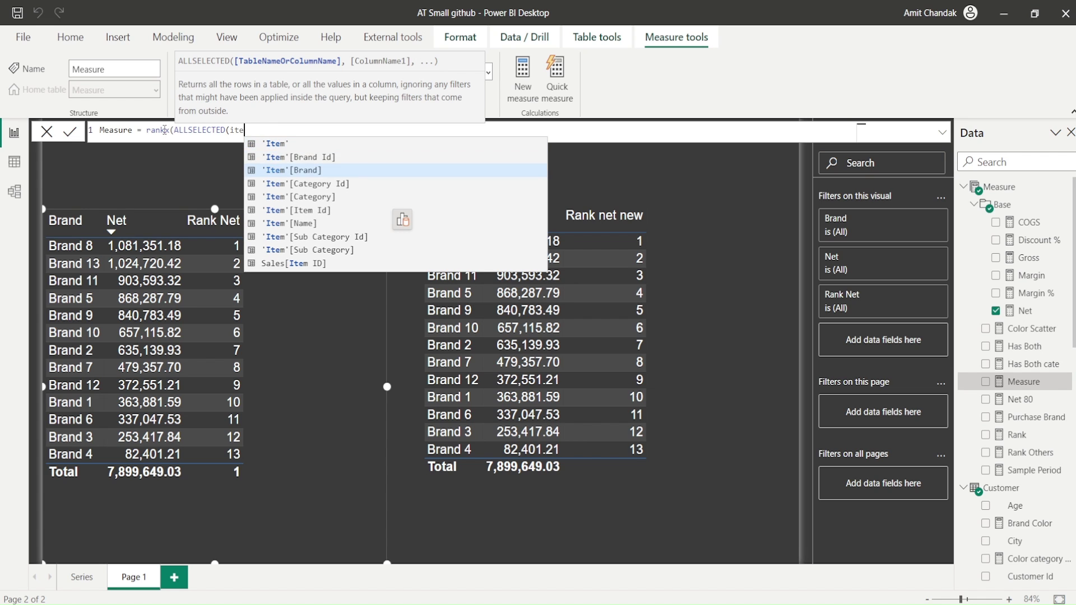
{"action": "key", "text": "Tab"}
Close the ALLSELECTED argument and give 'Item'[Brand] as the rankx expression.
{"action": "type", "text": "), ["}
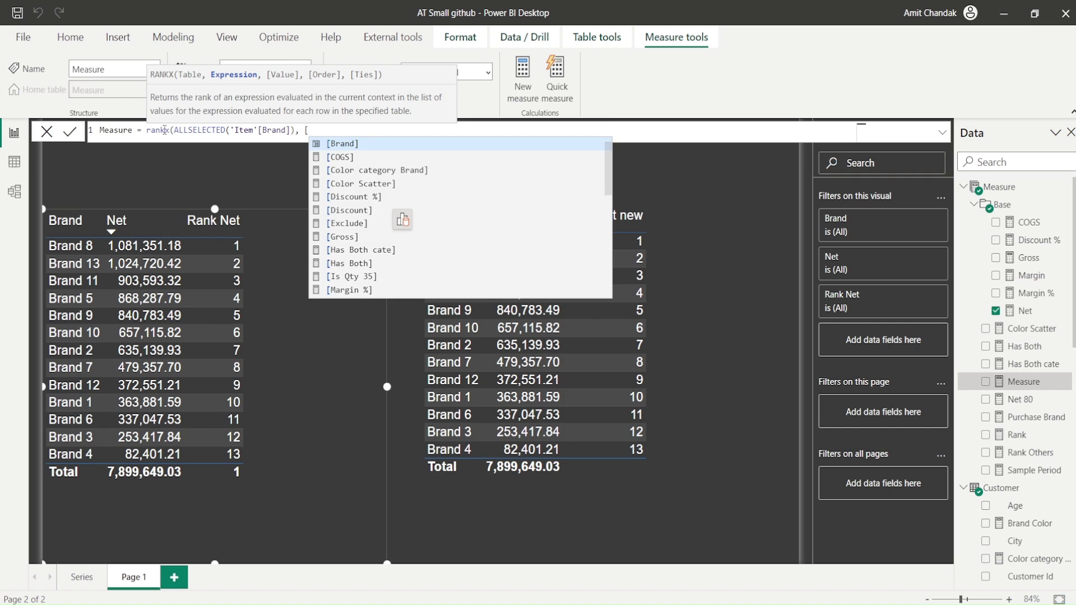
{"action": "key", "text": "BackSpace"}
{"action": "type", "text": "ite"}
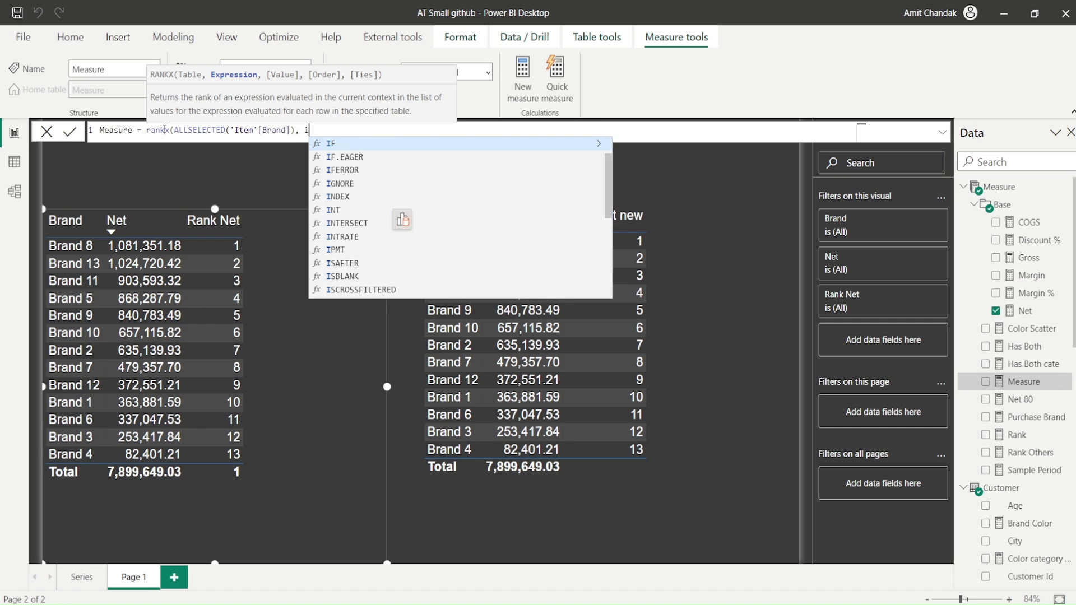
{"action": "key", "text": "Down"}
{"action": "key", "text": "Tab"}
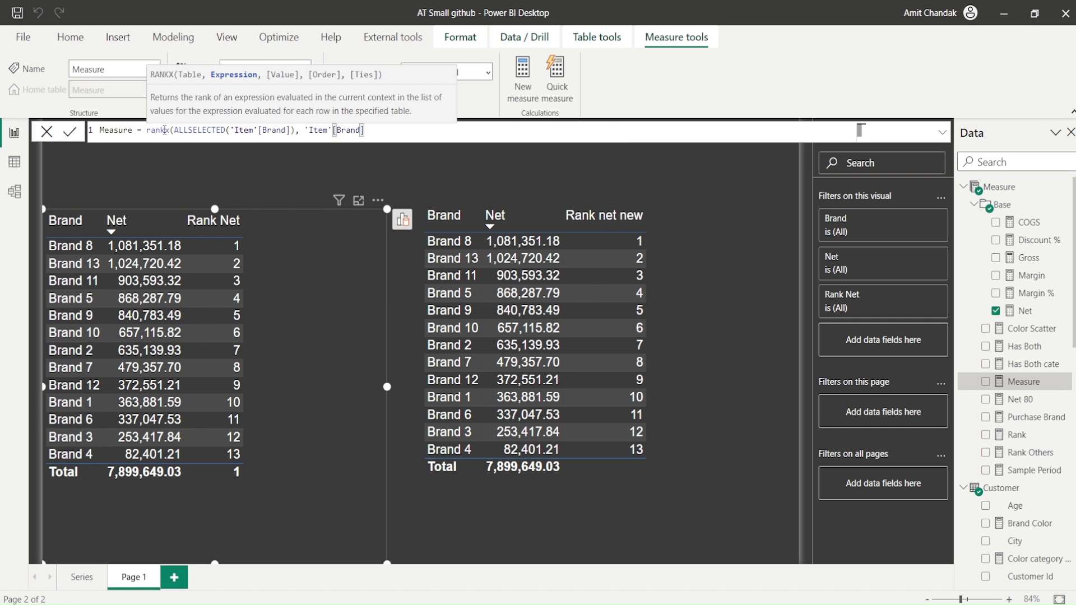
Leave the rankx value argument empty, set the order to ASC and ties to Dense, and close the formula.
{"action": "type", "text": ",,"}
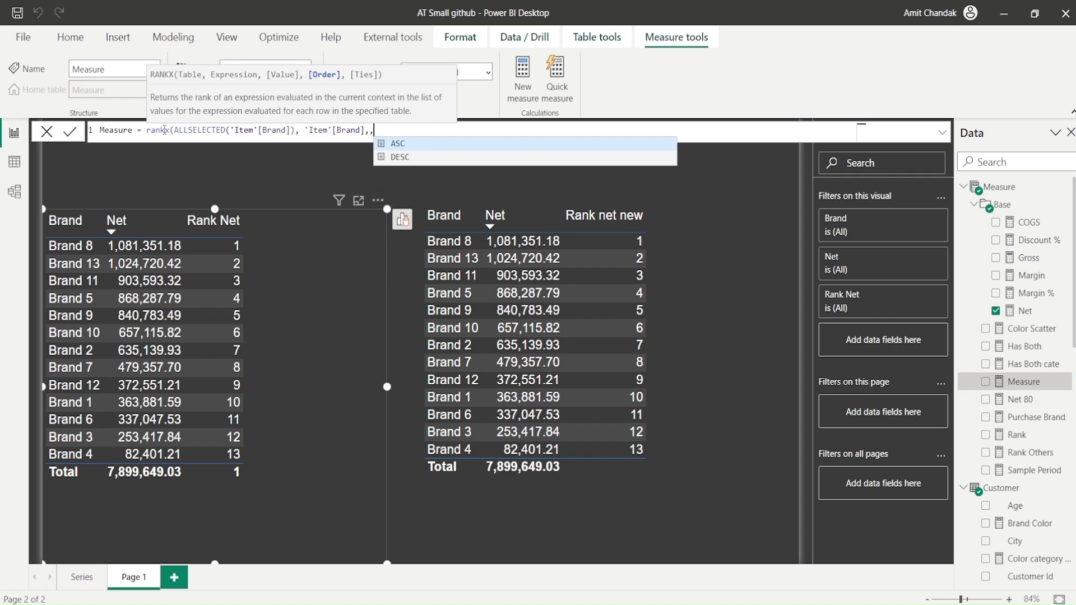
{"action": "key", "text": "Down"}
{"action": "type", "text": "DE"}
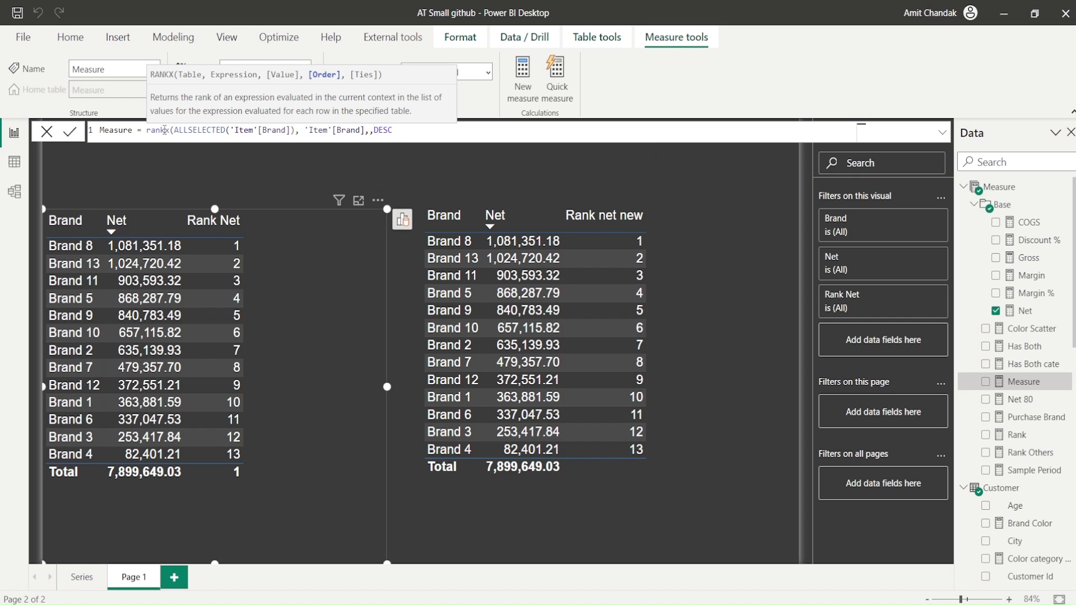
{"action": "key", "text": "Tab"}
{"action": "type", "text": ",D"}
{"action": "key", "text": "Tab"}
{"action": "type", "text": ")"}
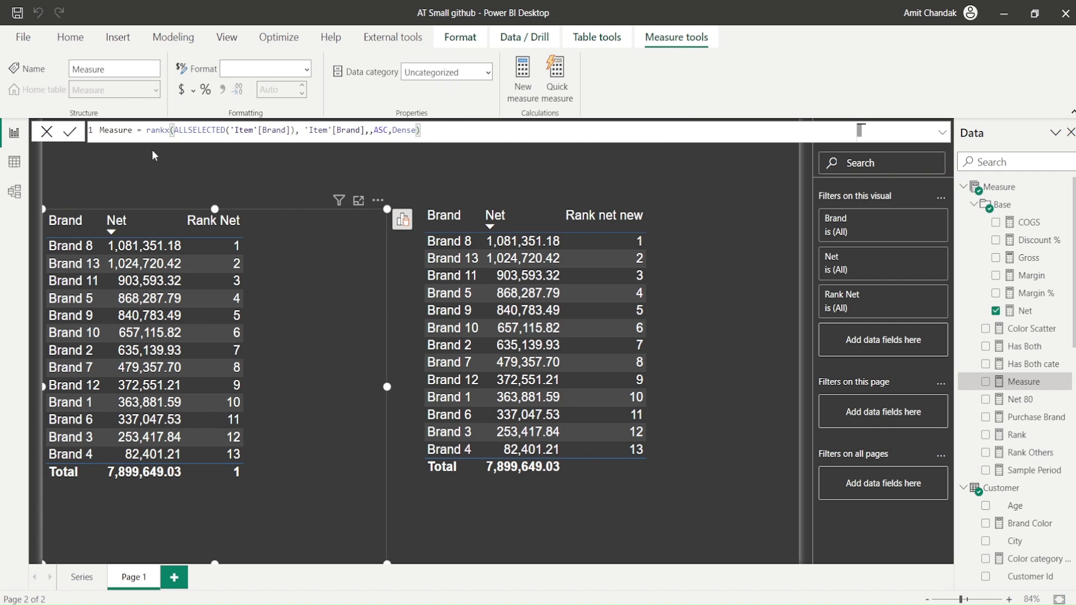
Rename the new measure brand Rank and commit its rankx formula.
{"action": "double_click", "coordinate": [113, 129]}
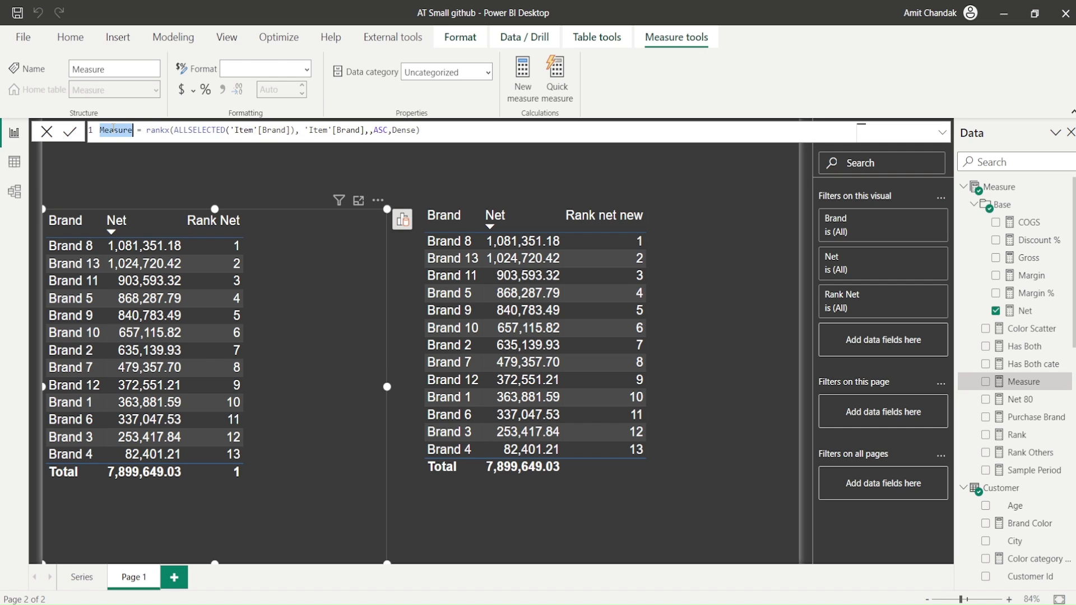
{"action": "type", "text": "bra"}
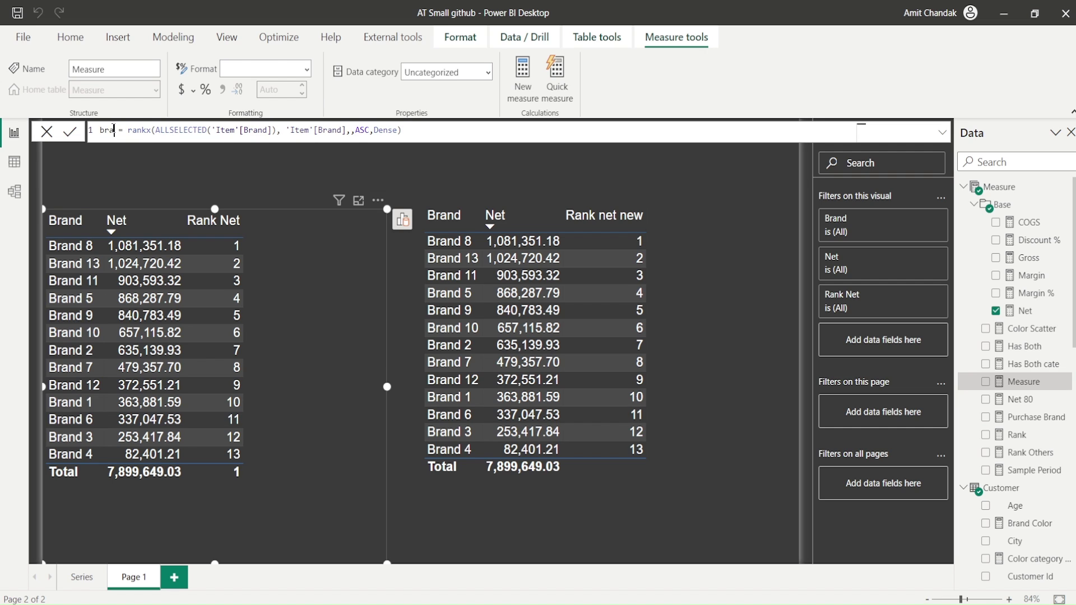
{"action": "type", "text": "nd Rank "}
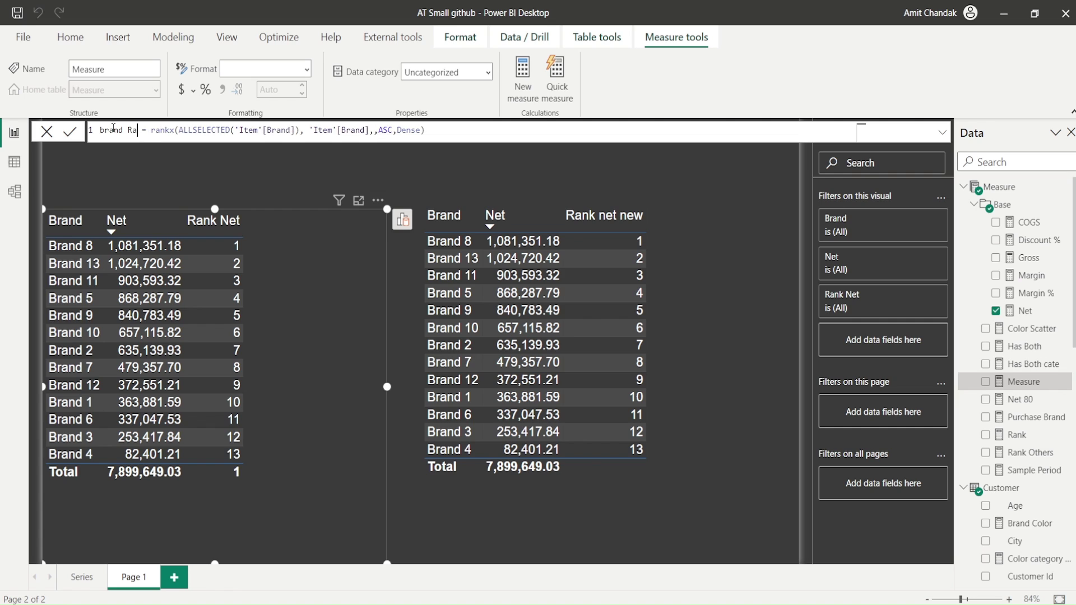
{"action": "type", "text": "="}
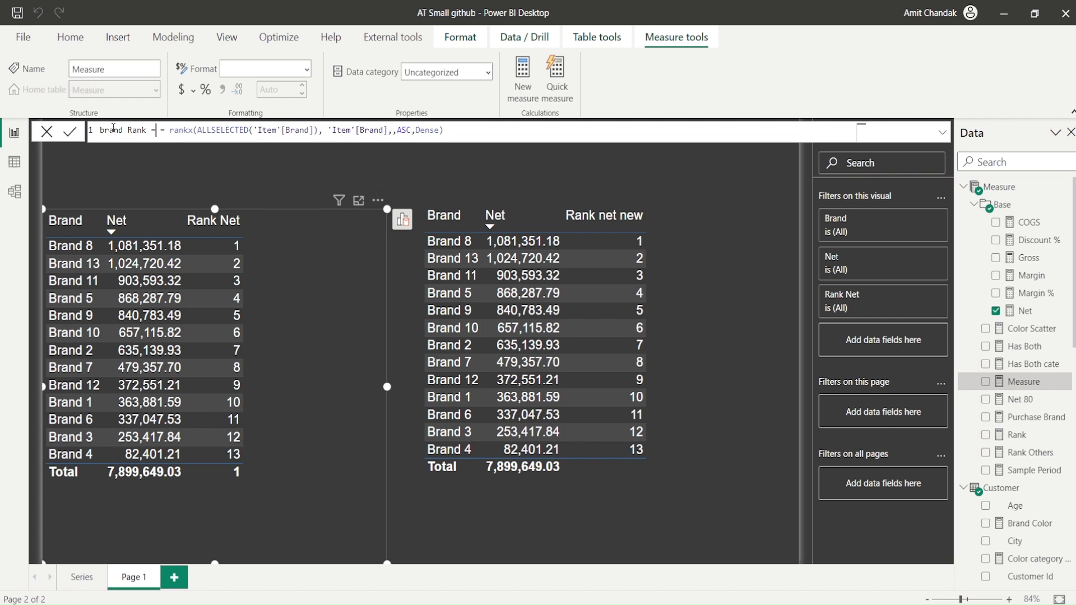
{"action": "key", "text": "BackSpace"}
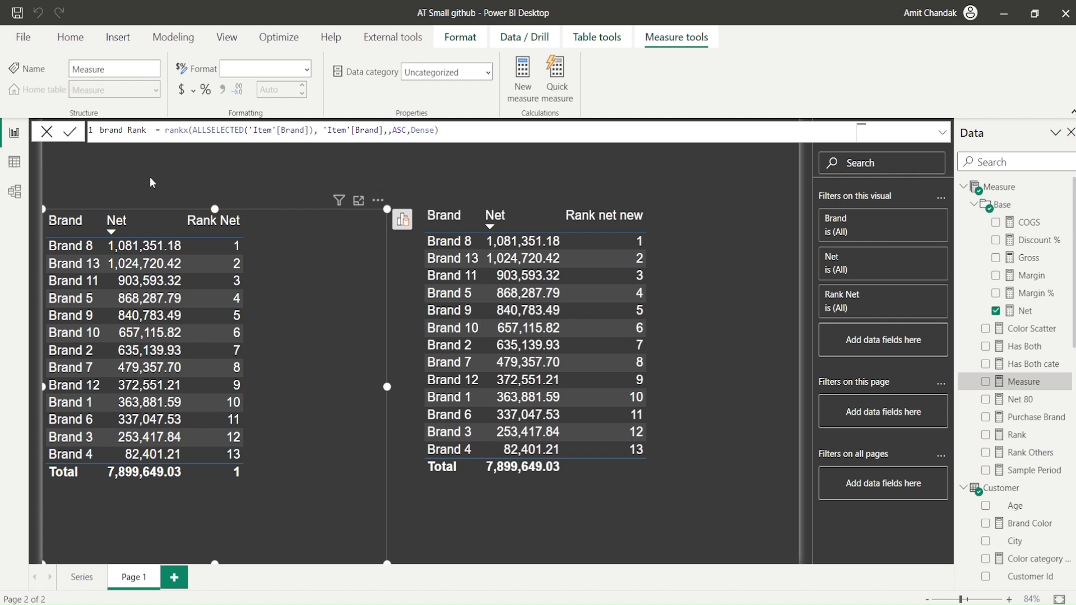
{"action": "key", "text": "Return"}
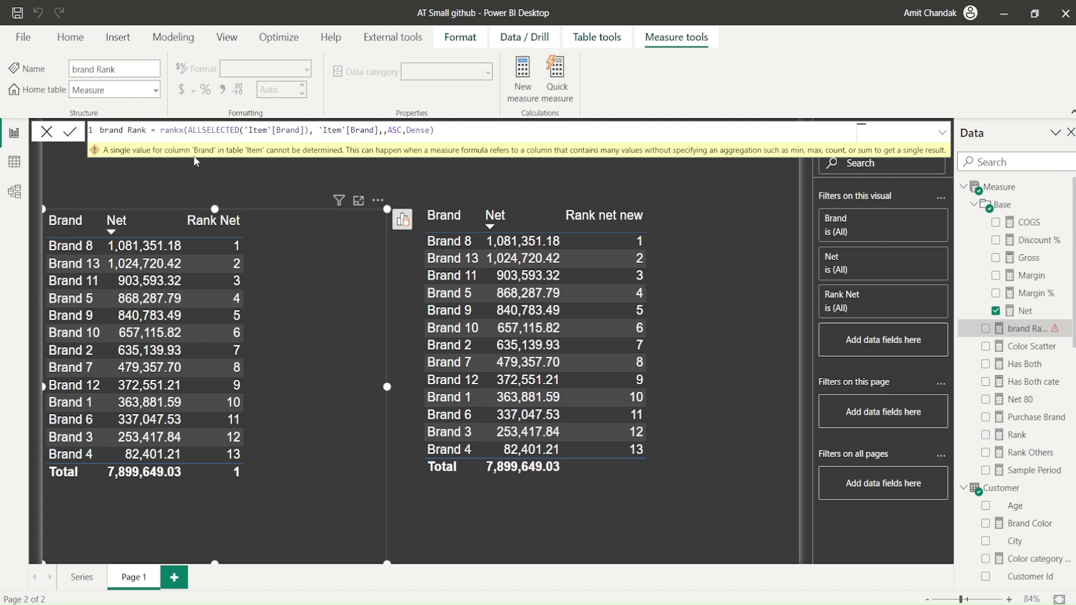
Wrap the 'Item'[Brand] expression in max(), commit the brand Rank formula, and add the measure to the table containing Rank Net.
{"action": "left_click", "coordinate": [319, 130]}
{"action": "type", "text": "max"}
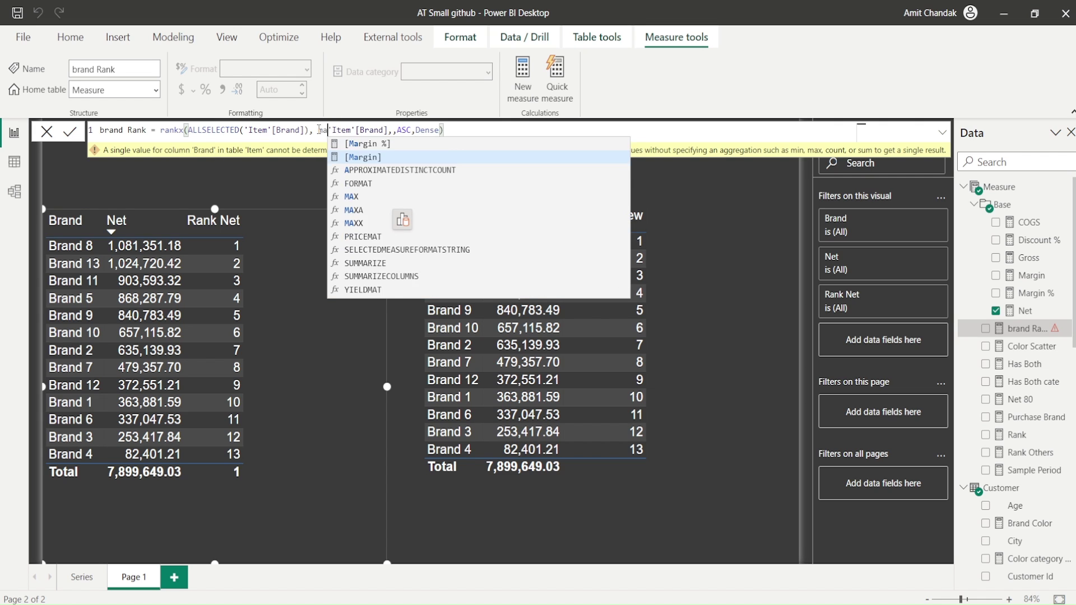
{"action": "type", "text": "("}
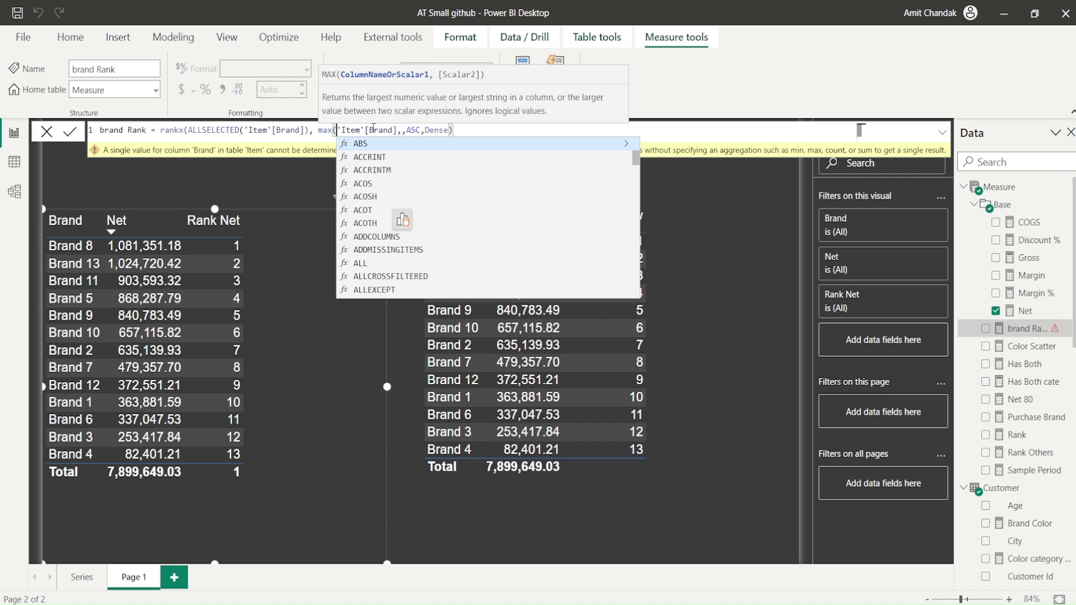
{"action": "left_click", "coordinate": [396, 130]}
{"action": "type", "text": ")"}
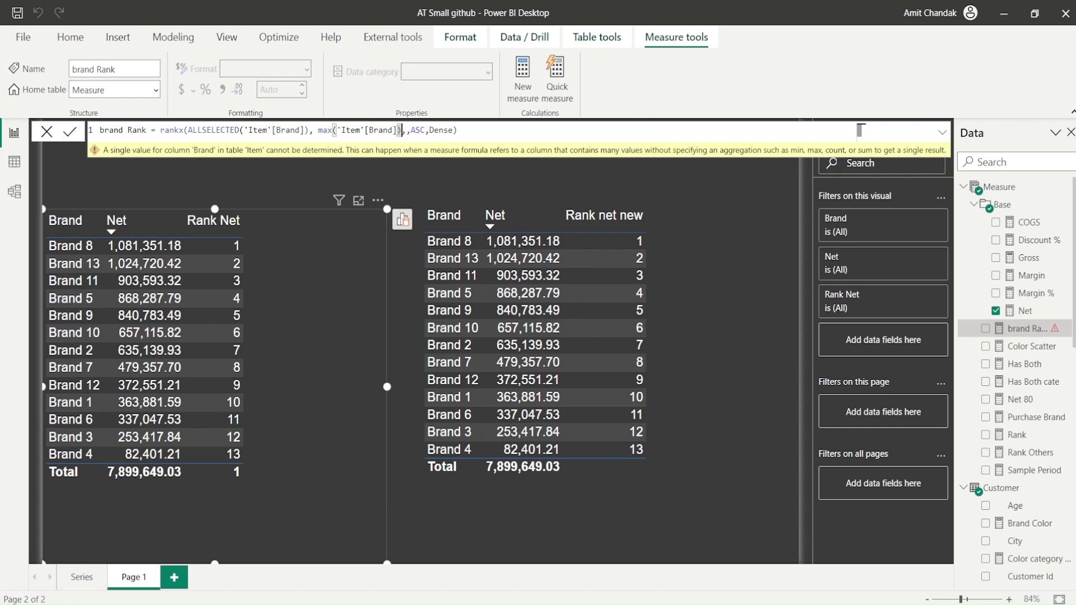
{"action": "key", "text": "Return"}
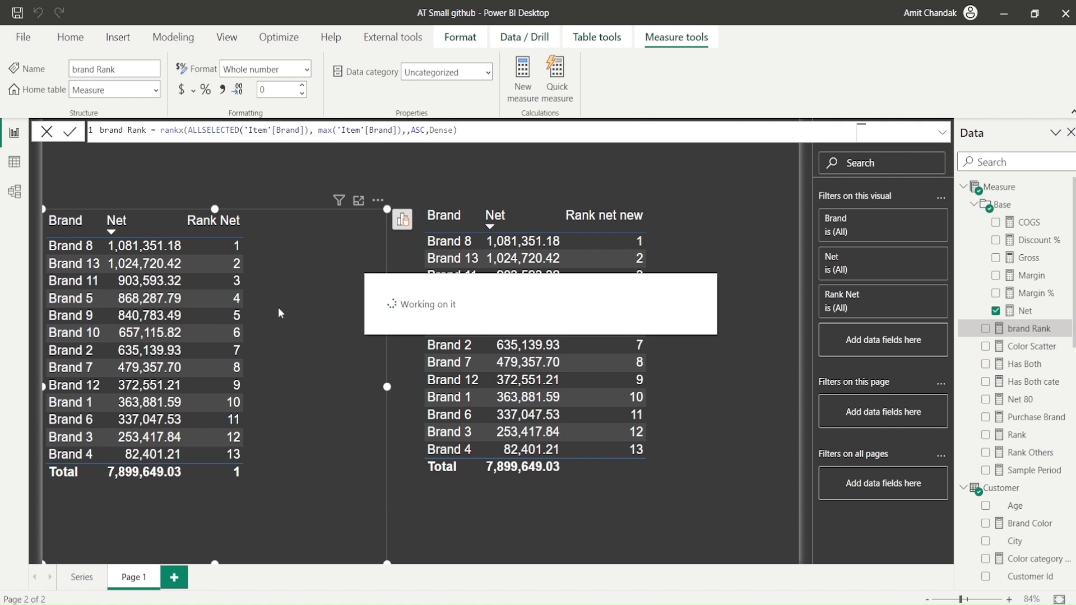
{"action": "left_click_drag", "start_coordinate": [1025, 335], "coordinate": [328, 286]}
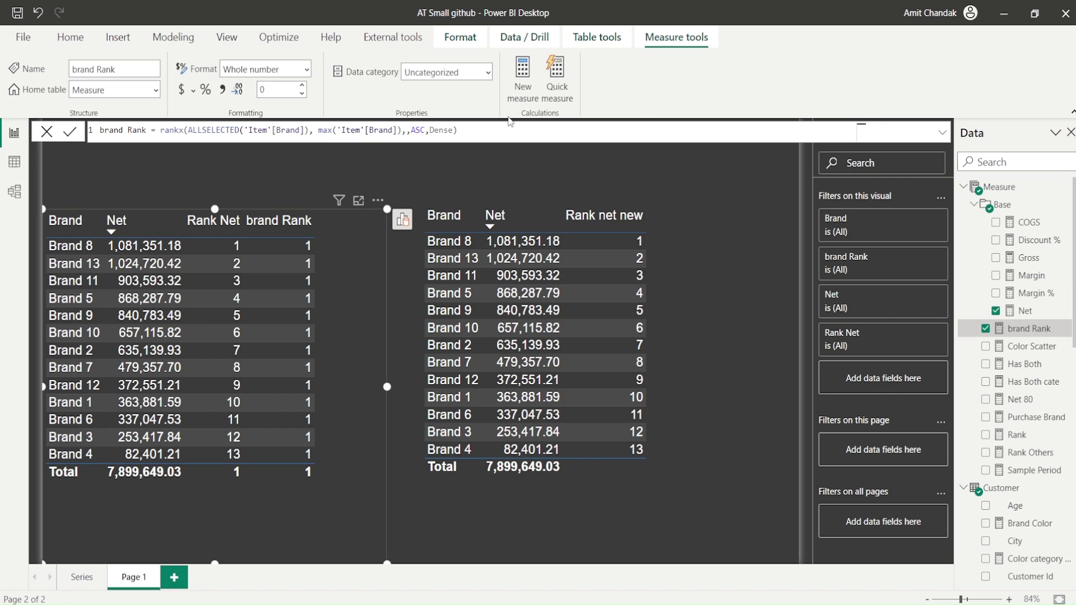
Create another measure in the Measure table and name it Rank brand new.
{"action": "left_click", "coordinate": [514, 99]}
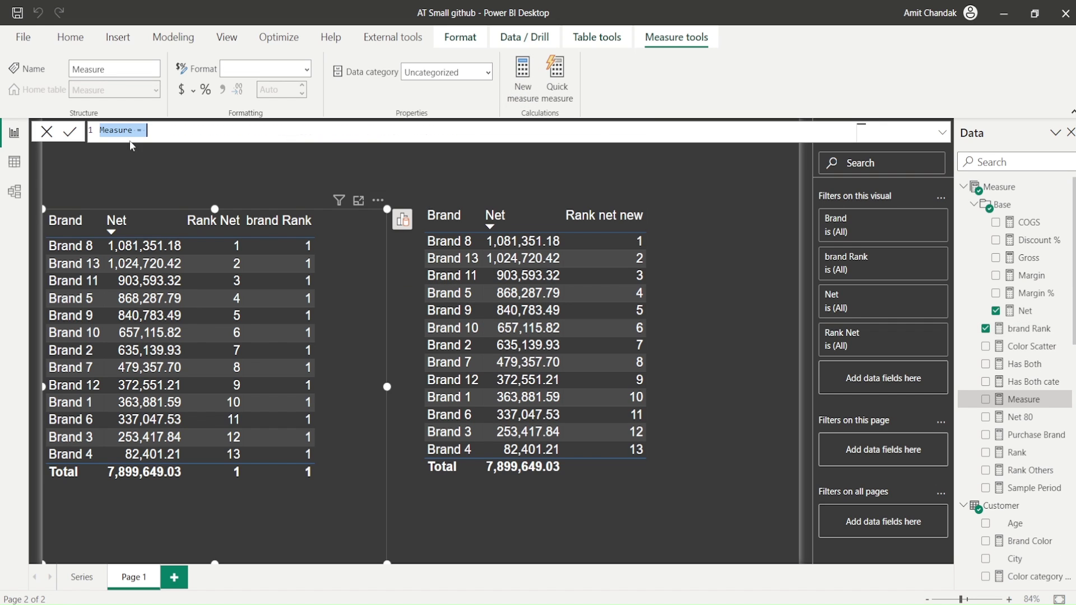
{"action": "double_click", "coordinate": [114, 131]}
{"action": "type", "text": "Rank"}
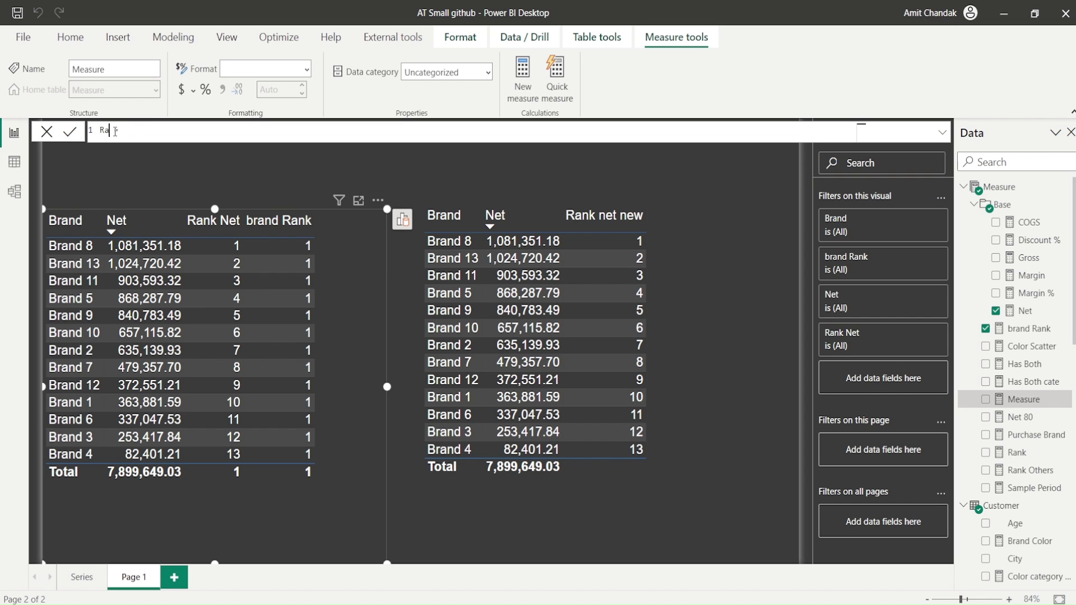
{"action": "key", "text": "BackSpace"}
{"action": "key", "text": "BackSpace"}
{"action": "key", "text": "BackSpace"}
{"action": "key", "text": "BackSpace"}
{"action": "type", "text": "nk brand new"}
{"action": "key", "text": "End"}
Start the Rank brand new formula with the RANK function and DENSE for ties.
{"action": "type", "text": "ran"}
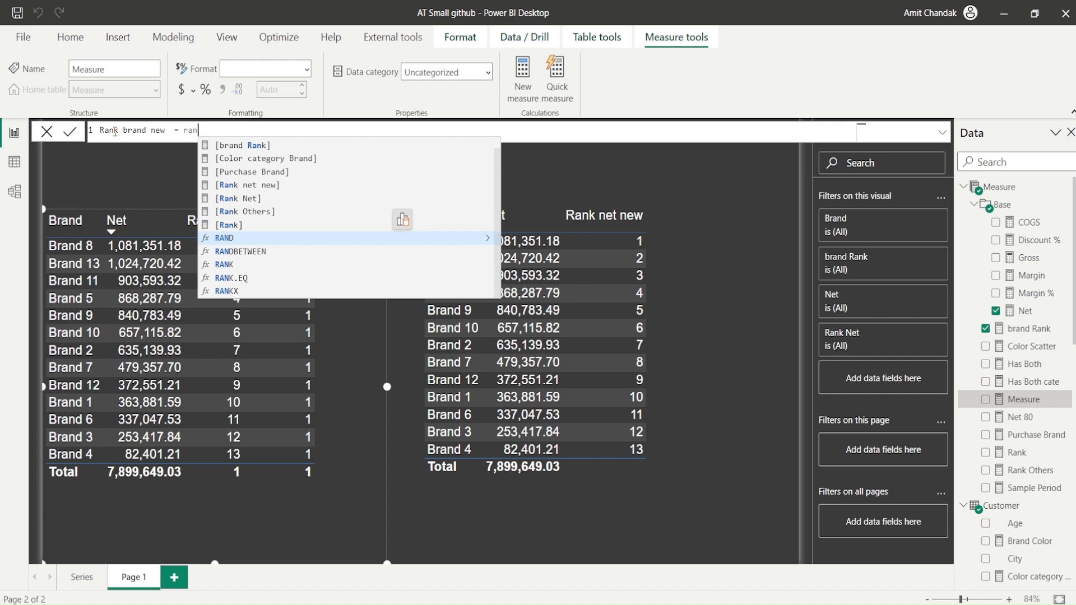
{"action": "key", "text": "Down"}
{"action": "key", "text": "Down"}
{"action": "key", "text": "Tab"}
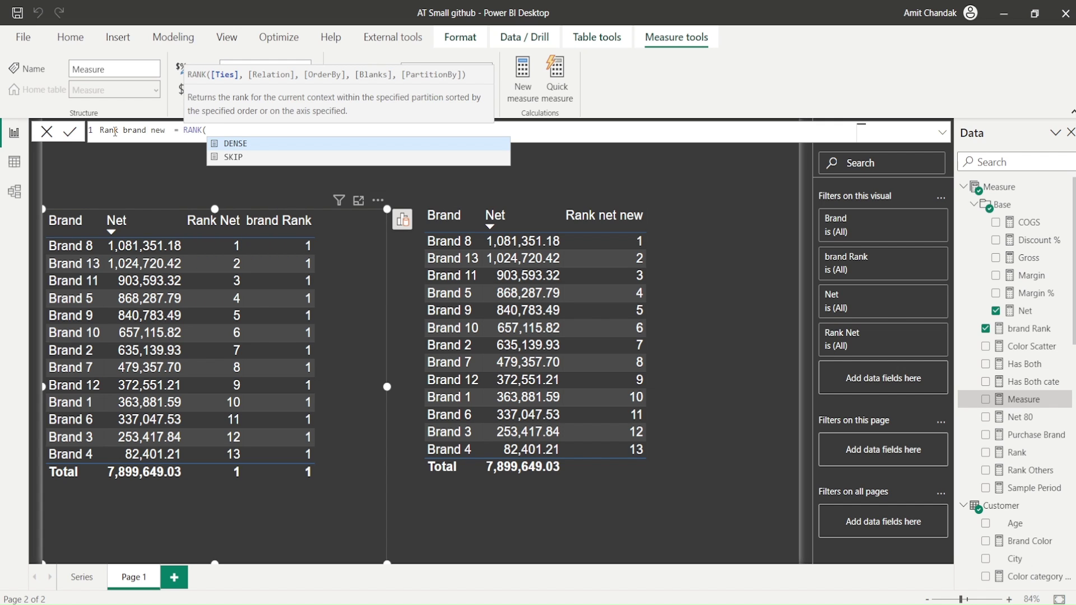
{"action": "key", "text": "Tab"}
{"action": "type", "text": ","}
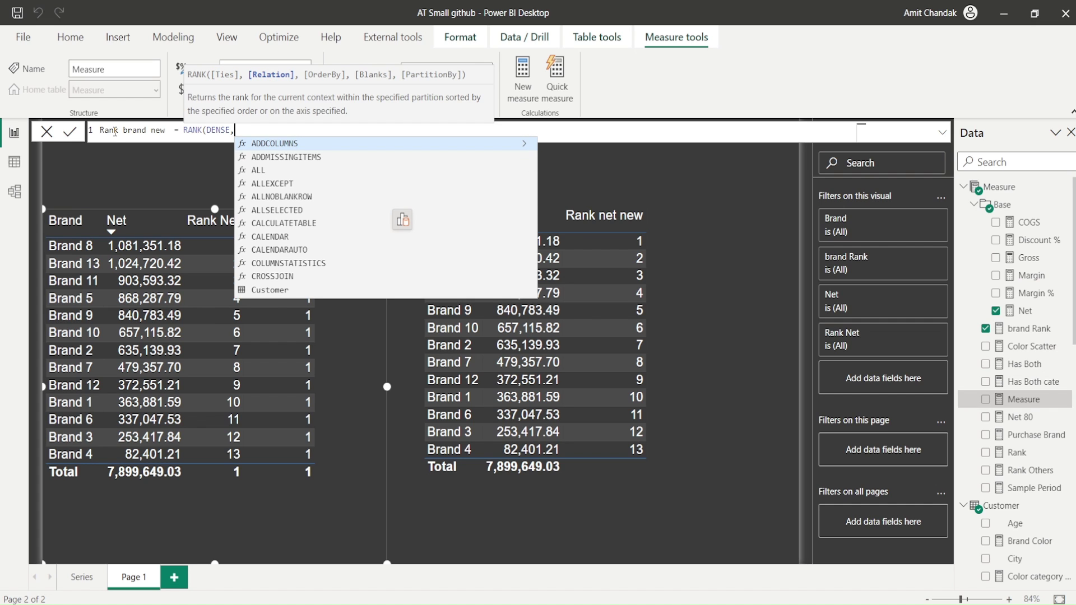
Give ALLSELECTED('Item'[Brand]) as the relation argument of RANK.
{"action": "type", "text": "alls"}
{"action": "key", "text": "Tab"}
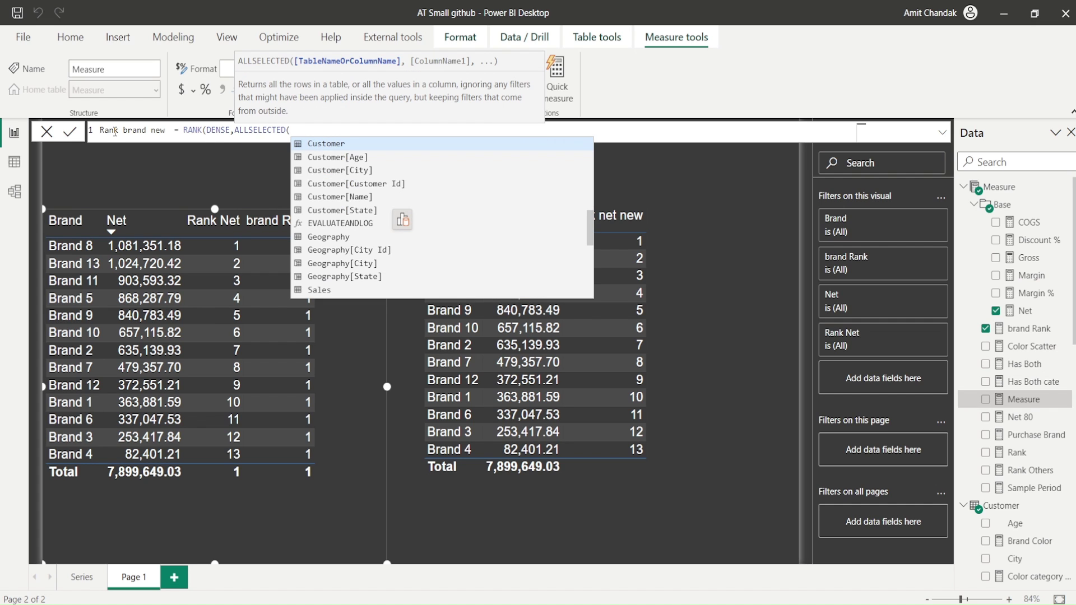
{"action": "type", "text": "i"}
{"action": "key", "text": "Down"}
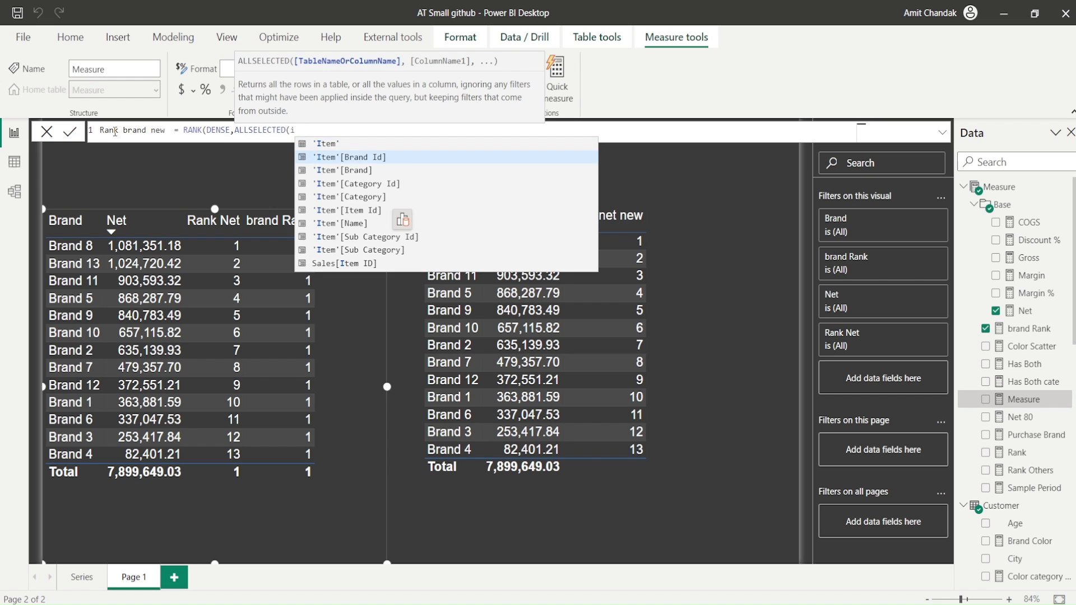
{"action": "key", "text": "Down"}
{"action": "key", "text": "Tab"}
{"action": "type", "text": "), or"}
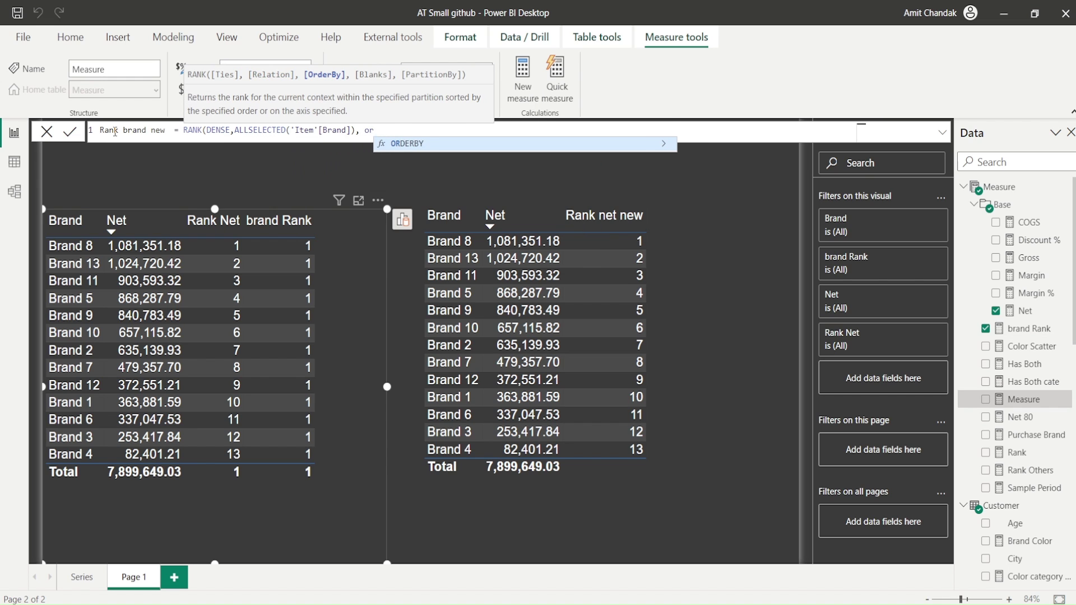
Complete the RANK formula with ORDERBY('Item'[Brand]) and commit the Rank brand new measure.
{"action": "key", "text": "Tab"}
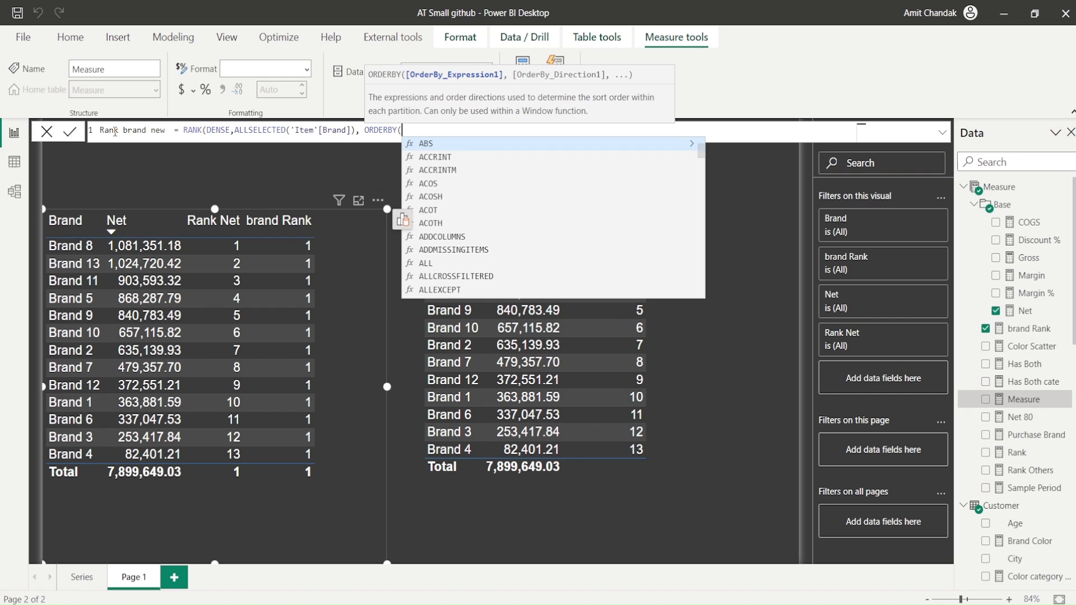
{"action": "type", "text": "ite"}
{"action": "key", "text": "Down"}
{"action": "key", "text": "Tab"}
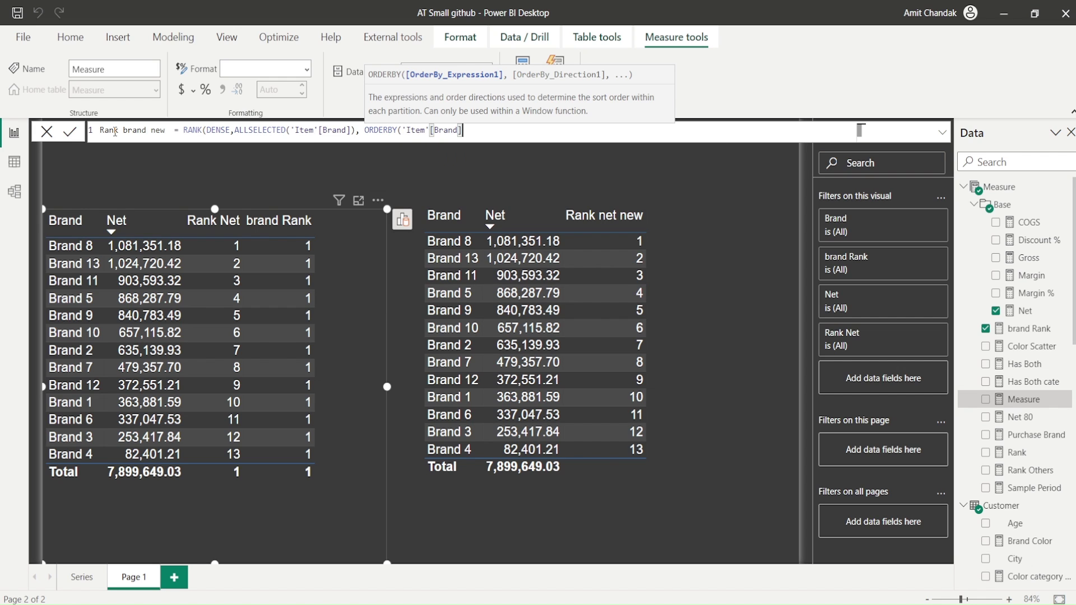
{"action": "type", "text": ")"}
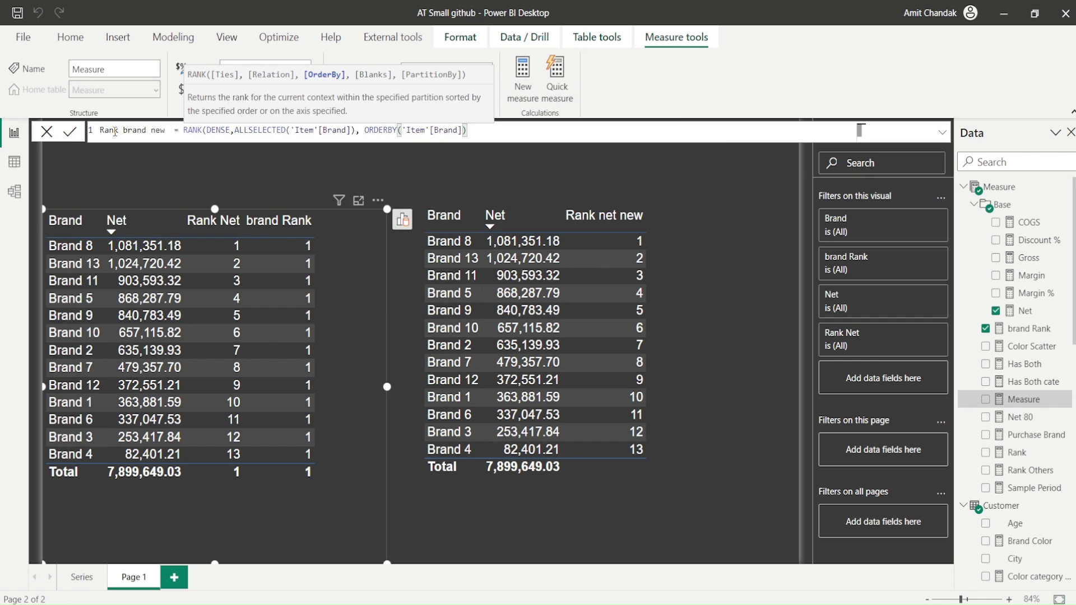
{"action": "type", "text": ","}
{"action": "key", "text": "BackSpace"}
{"action": "type", "text": ")"}
{"action": "key", "text": "Return"}
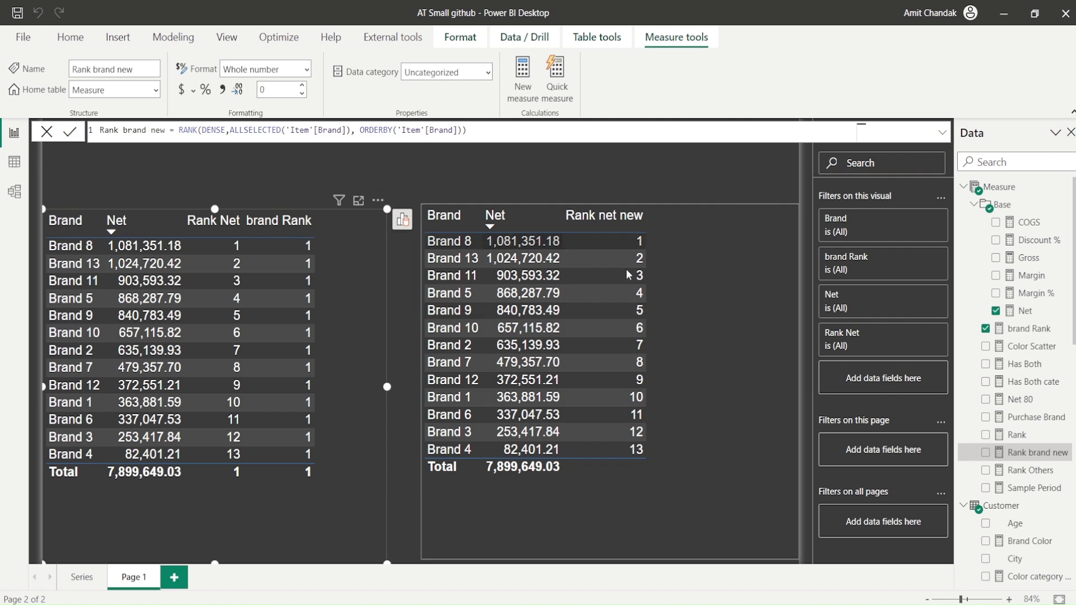
Add Rank brand new to the table containing Rank net new and sort that table by Brand in ascending order.
{"action": "left_click_drag", "start_coordinate": [1037, 452], "coordinate": [713, 277]}
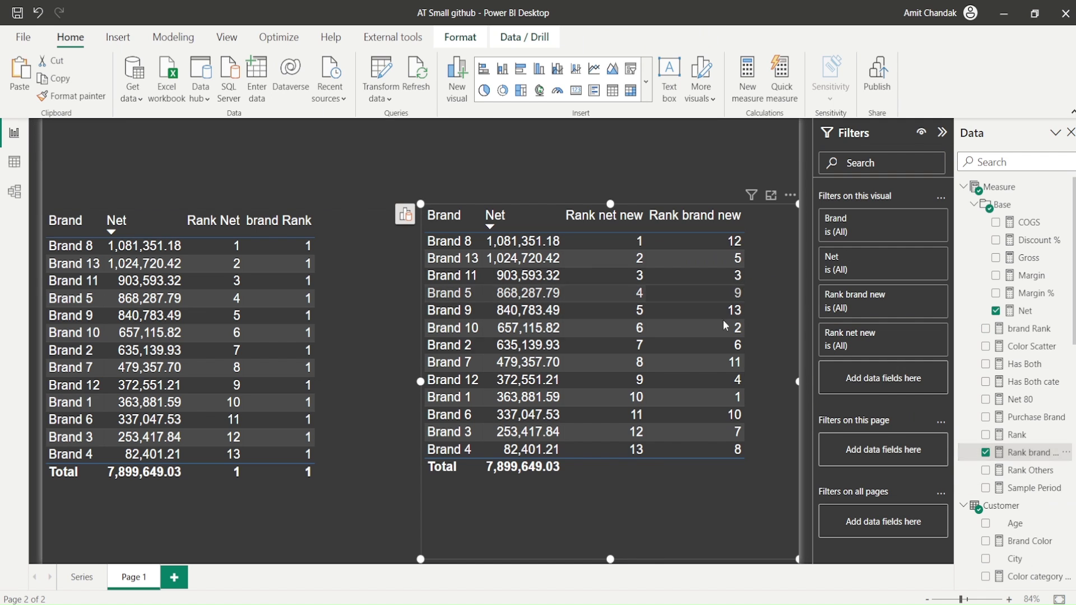
{"action": "left_click", "coordinate": [453, 222]}
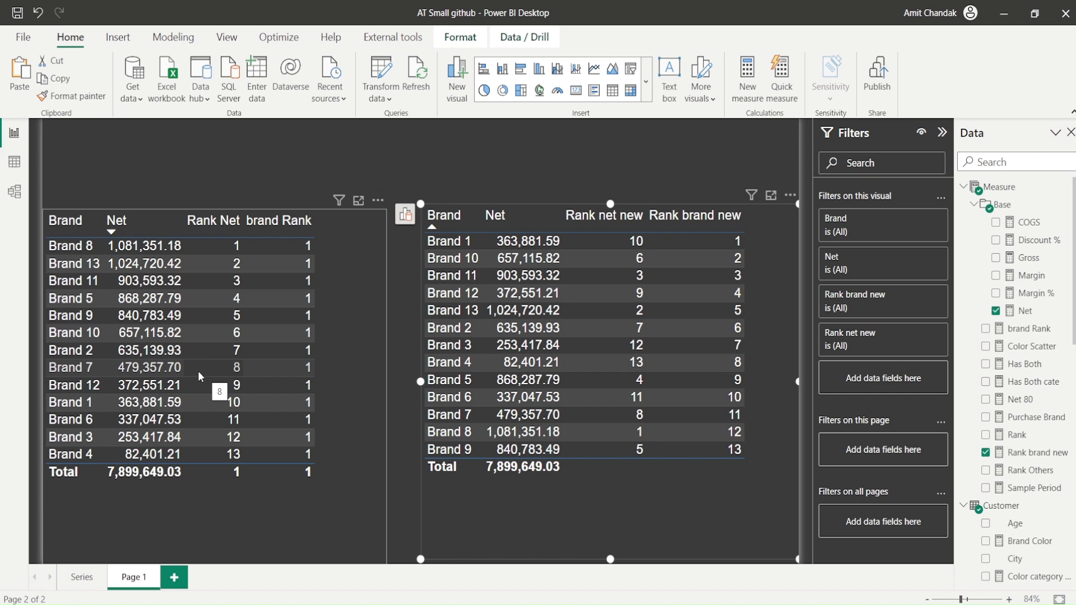
Add a new report page and create an enlarged table visual with the Customer table's Name field.
{"action": "left_click", "coordinate": [174, 578]}
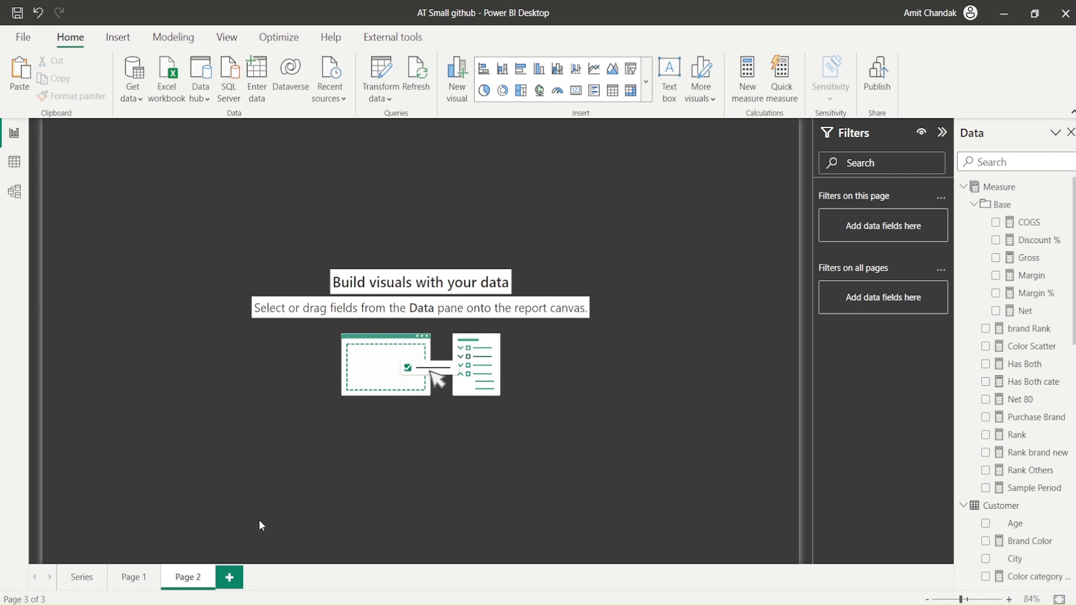
{"action": "left_click", "coordinate": [972, 208]}
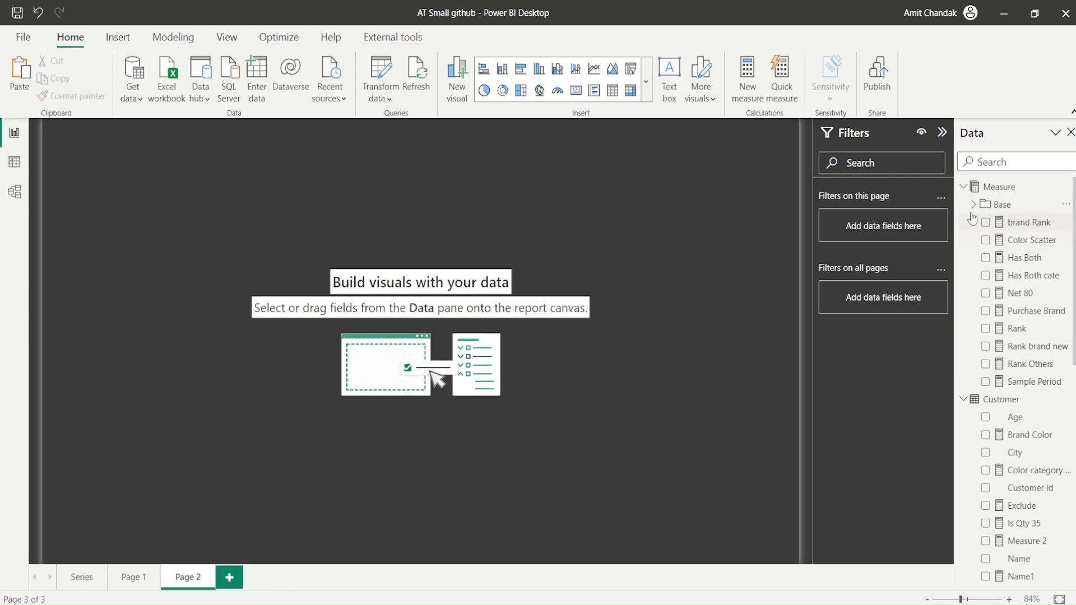
{"action": "scroll", "coordinate": [1002, 388], "scroll_direction": "down", "scroll_amount": 3}
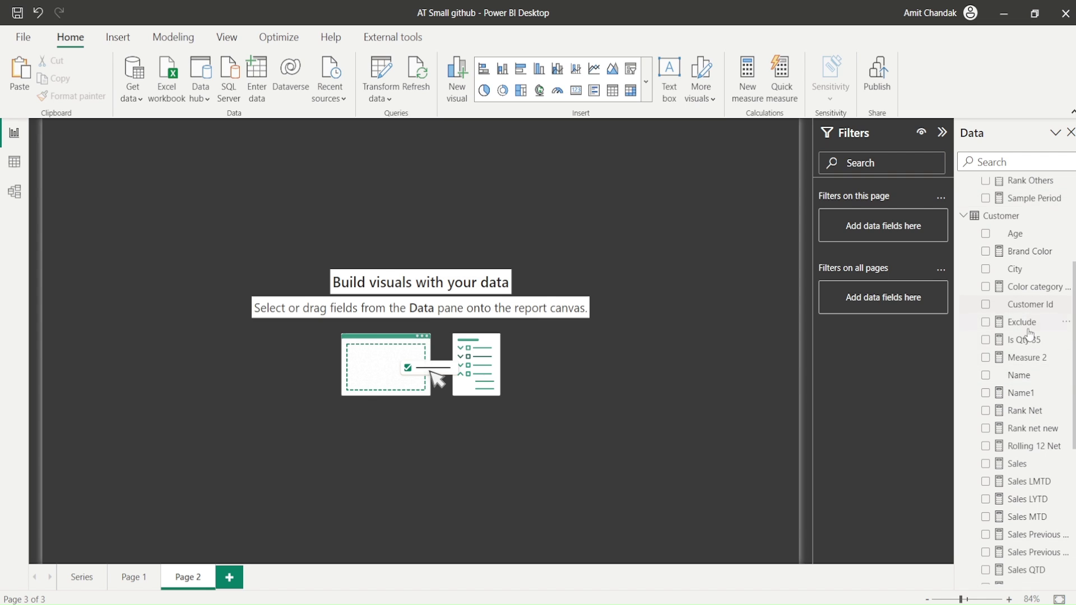
{"action": "left_click_drag", "start_coordinate": [1016, 375], "coordinate": [125, 235]}
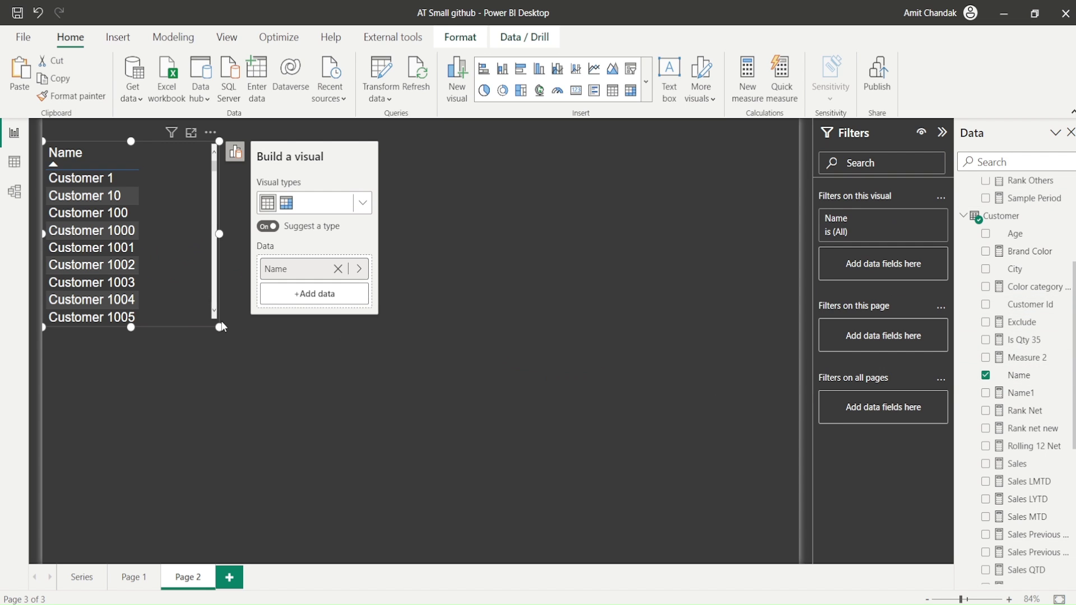
{"action": "left_click_drag", "start_coordinate": [223, 327], "coordinate": [354, 538]}
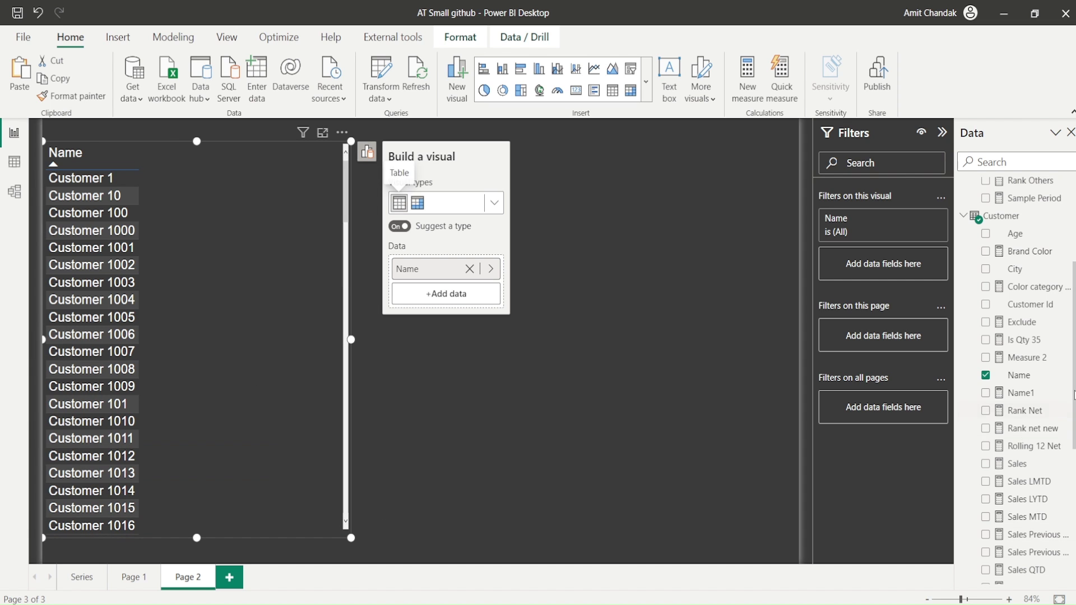
Add the Sales Date field from the Sales table to the customer Name table.
{"action": "scroll", "coordinate": [1064, 403], "scroll_direction": "down", "scroll_amount": 5}
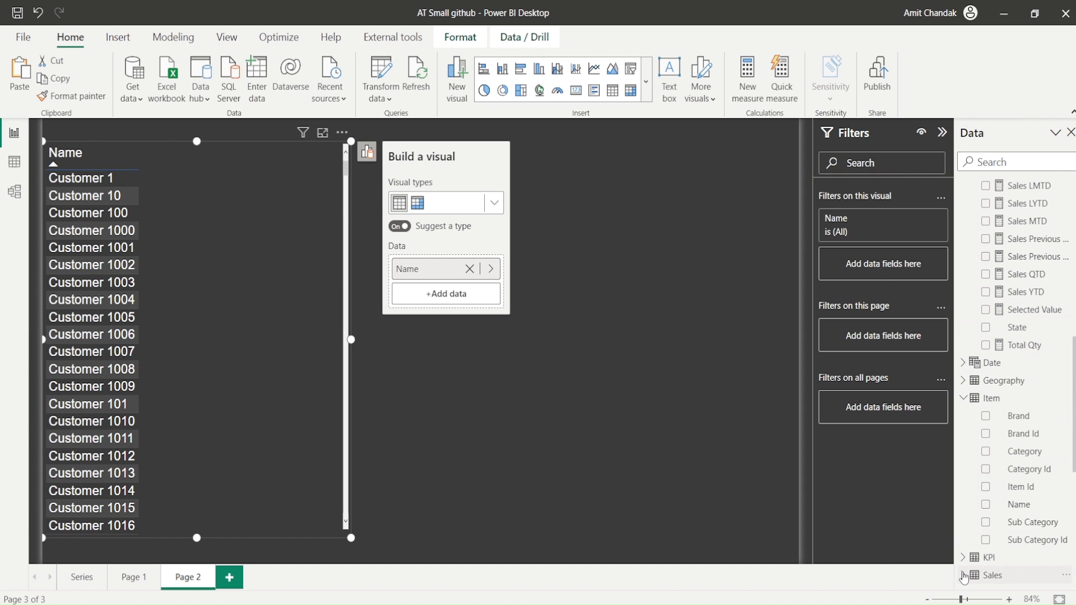
{"action": "left_click", "coordinate": [963, 575]}
{"action": "scroll", "coordinate": [1031, 426], "scroll_direction": "down", "scroll_amount": 4}
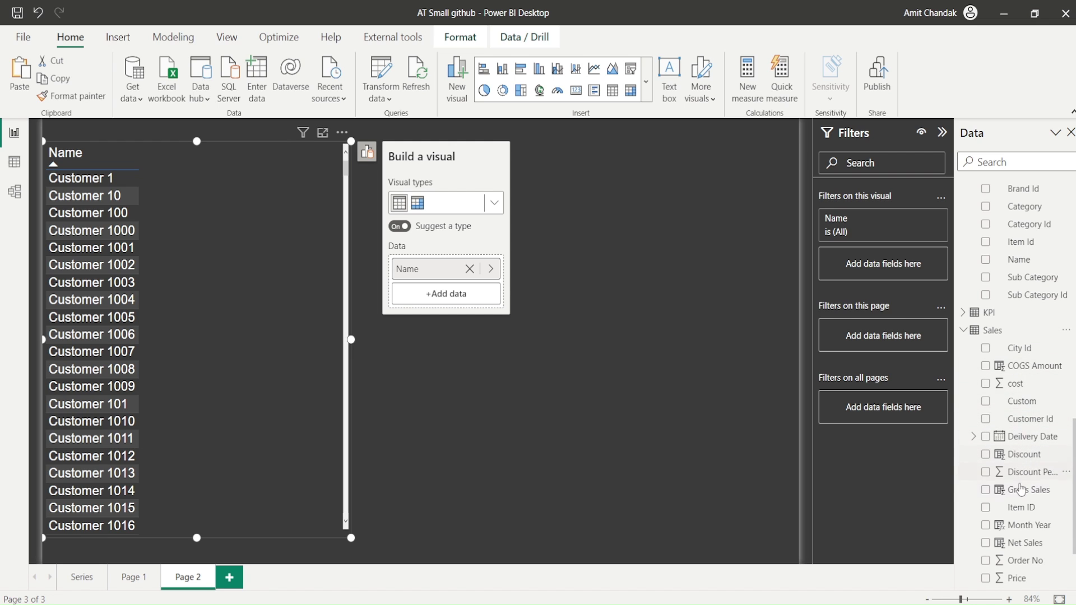
{"action": "scroll", "coordinate": [1021, 490], "scroll_direction": "down", "scroll_amount": 1}
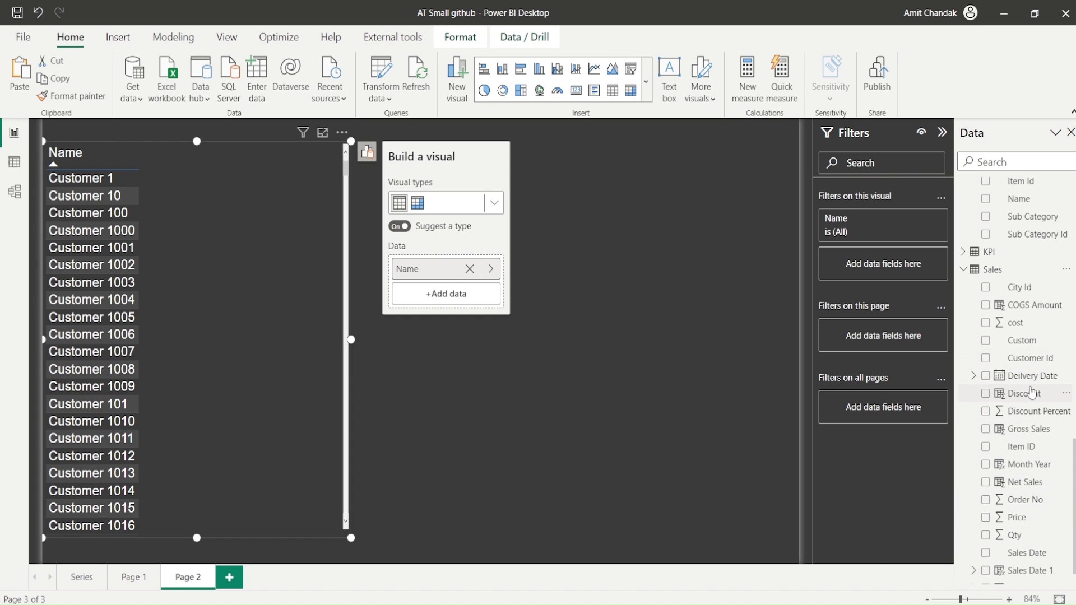
{"action": "scroll", "coordinate": [1026, 457], "scroll_direction": "down", "scroll_amount": 1}
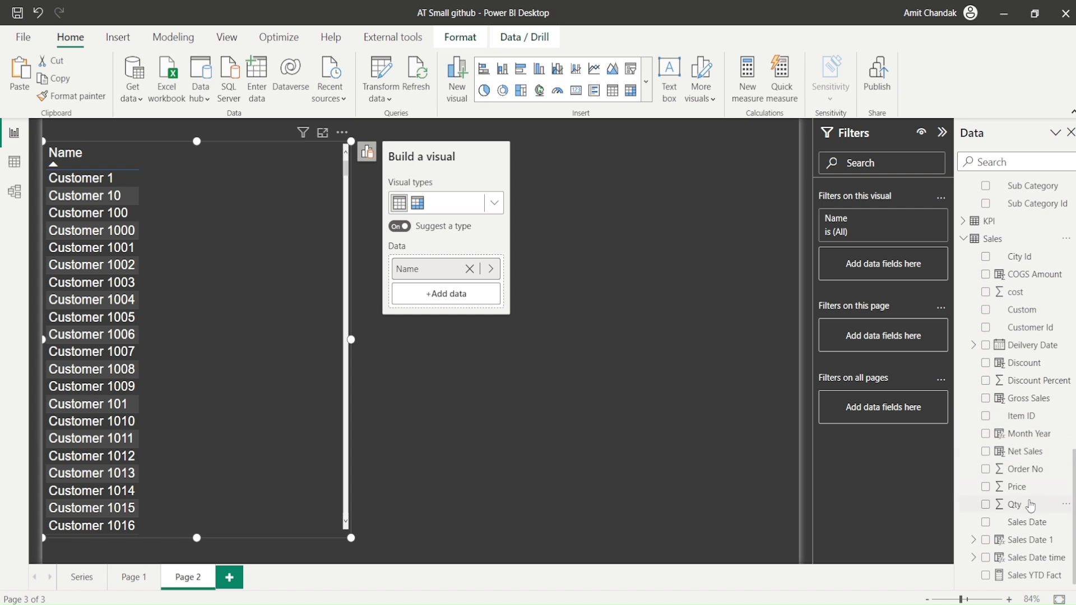
{"action": "left_click_drag", "start_coordinate": [1027, 522], "coordinate": [227, 254]}
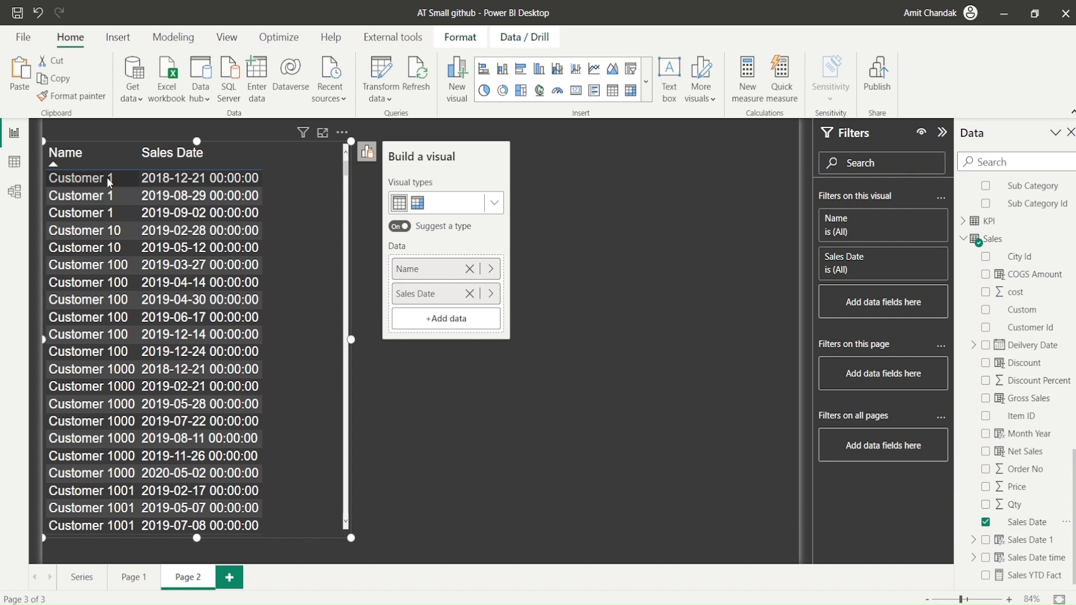
Add the Net measure from the Base folder to the customer sales date visual and convert the visual back to a table.
{"action": "scroll", "coordinate": [1015, 253], "scroll_direction": "up", "scroll_amount": 14}
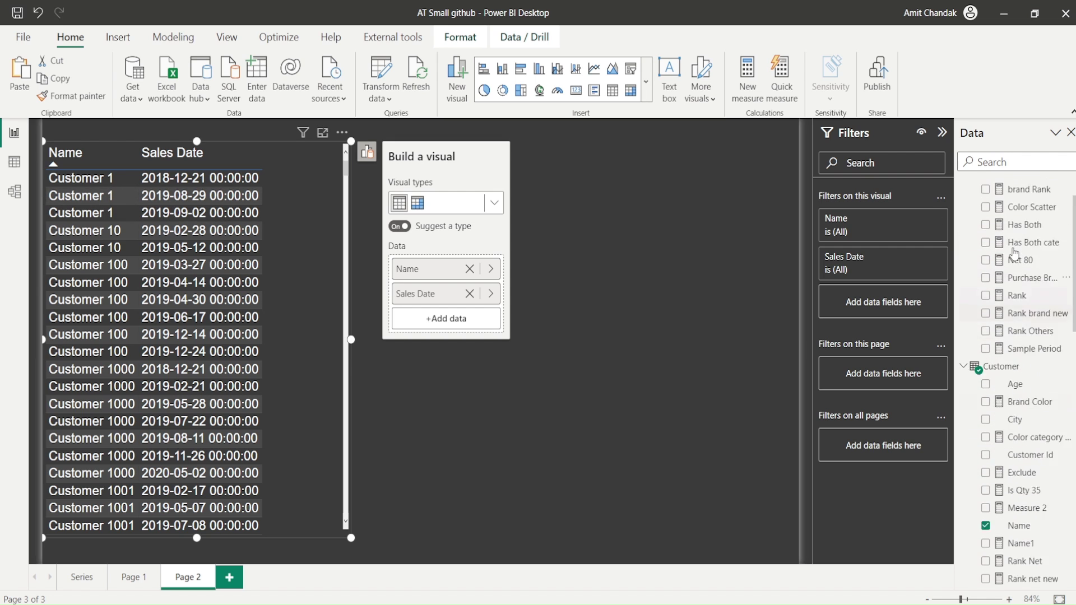
{"action": "scroll", "coordinate": [1014, 253], "scroll_direction": "up", "scroll_amount": 1}
{"action": "left_click", "coordinate": [975, 205]}
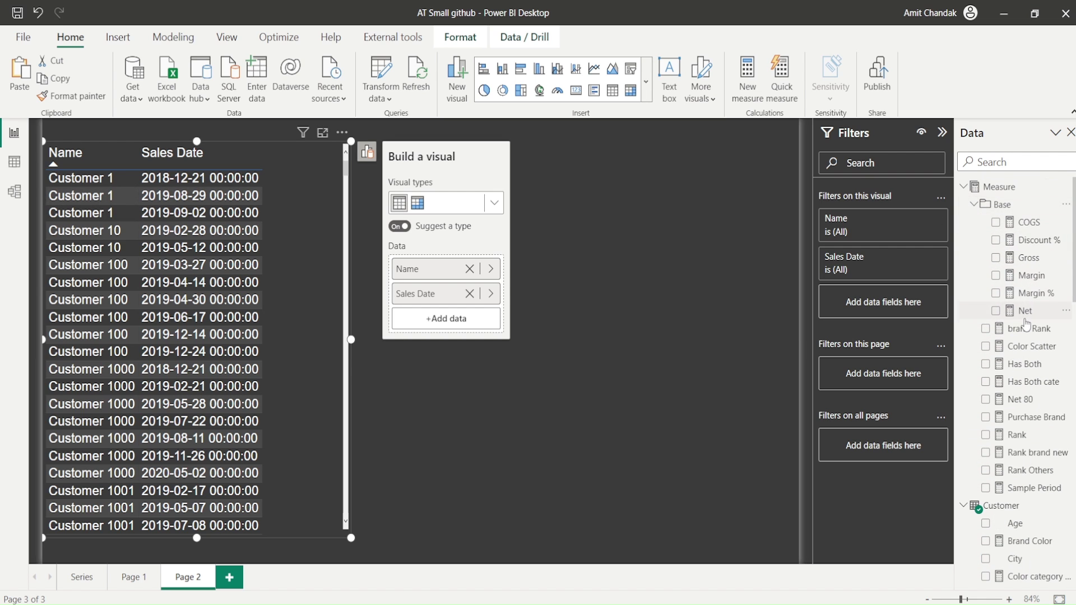
{"action": "left_click_drag", "start_coordinate": [1025, 312], "coordinate": [346, 345]}
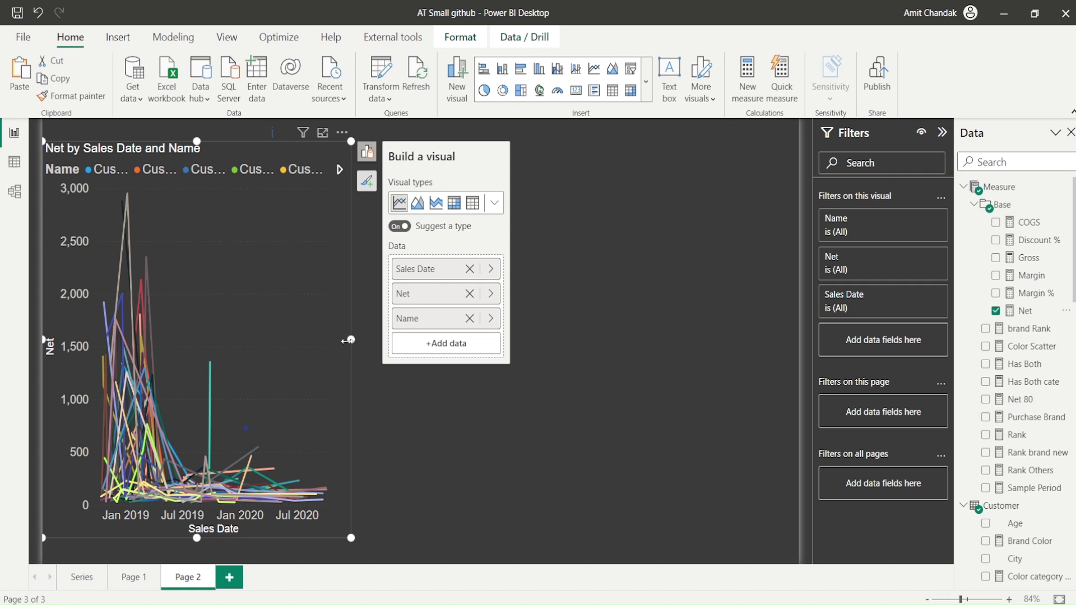
{"action": "left_click", "coordinate": [472, 203]}
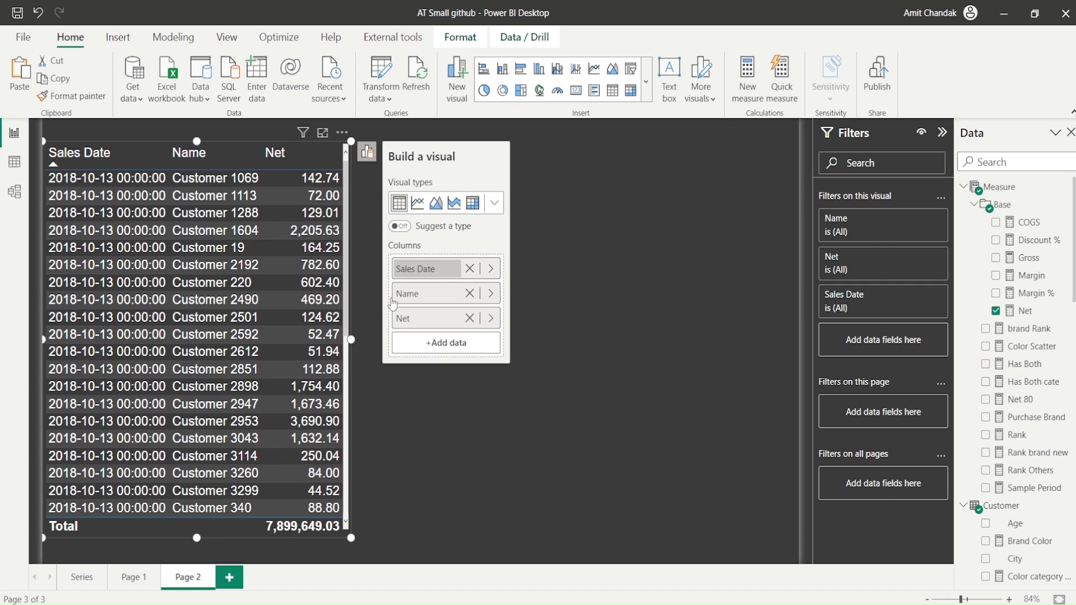
Widen the table, placing Name ahead of Sales Date and sorting by Name in ascending order.
{"action": "left_click_drag", "start_coordinate": [351, 340], "coordinate": [676, 339]}
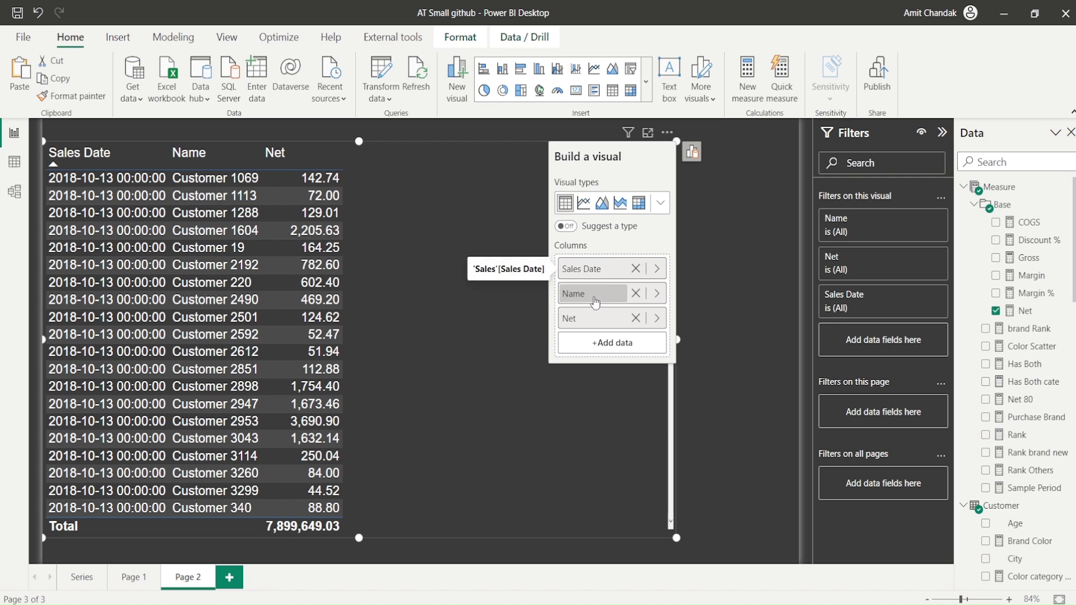
{"action": "left_click_drag", "start_coordinate": [616, 294], "coordinate": [614, 264]}
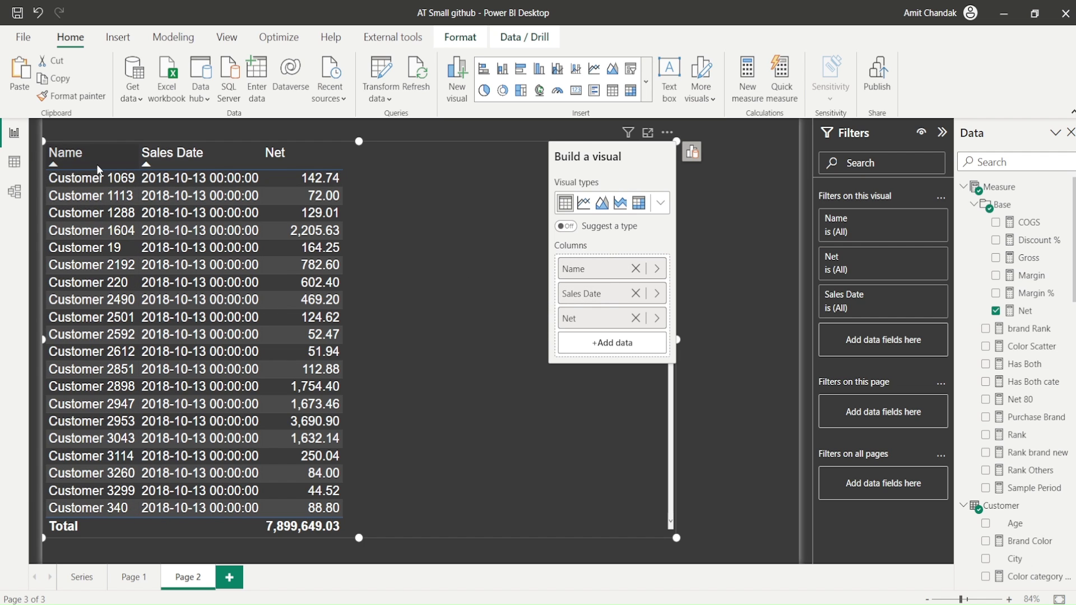
{"action": "left_click", "coordinate": [97, 167]}
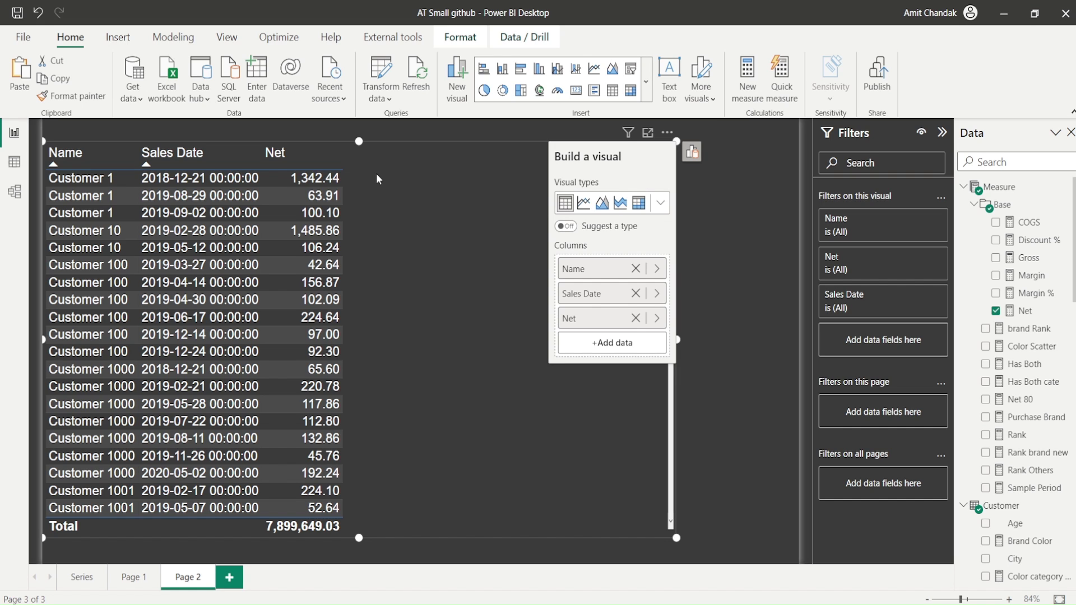
Create a new measure named Rank and start its formula with the RANK function using DENSE ties.
{"action": "left_click", "coordinate": [758, 159]}
{"action": "left_click", "coordinate": [749, 96]}
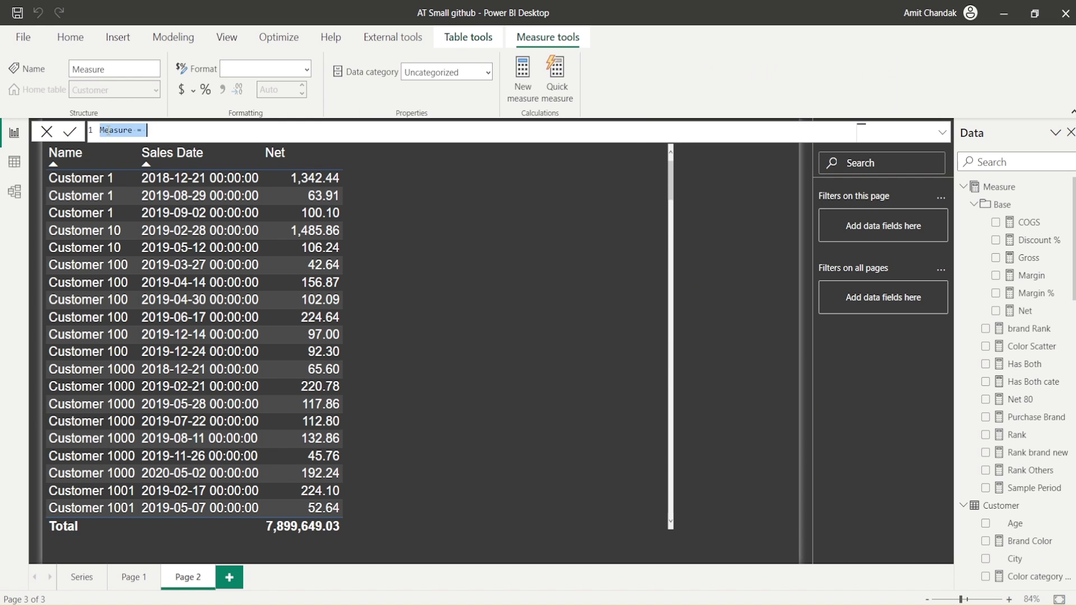
{"action": "left_click", "coordinate": [108, 130]}
{"action": "double_click", "coordinate": [108, 130]}
{"action": "type", "text": "Rank = "}
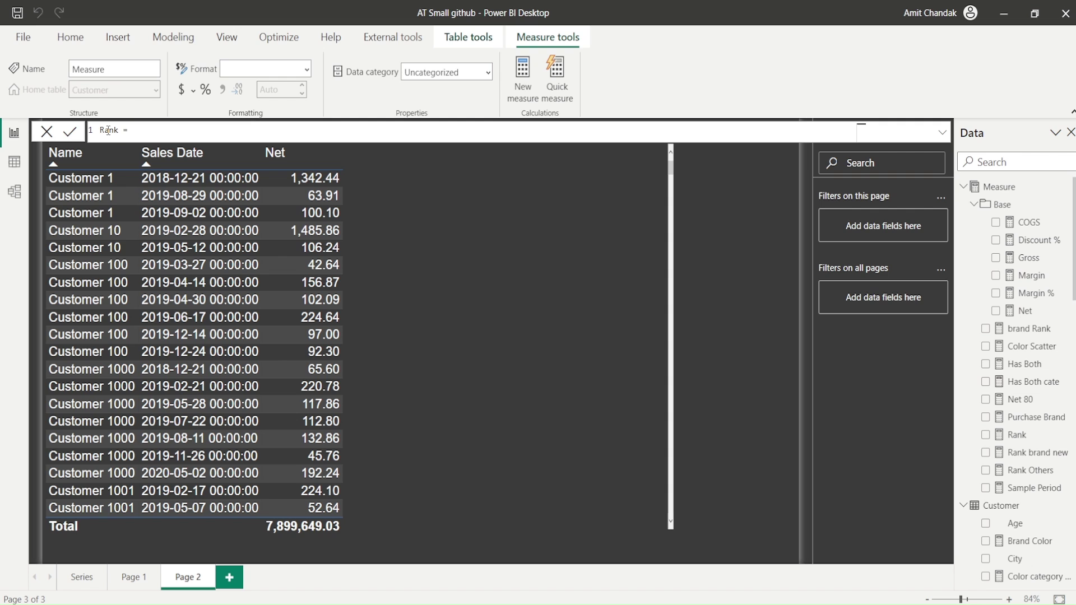
{"action": "type", "text": "ran"}
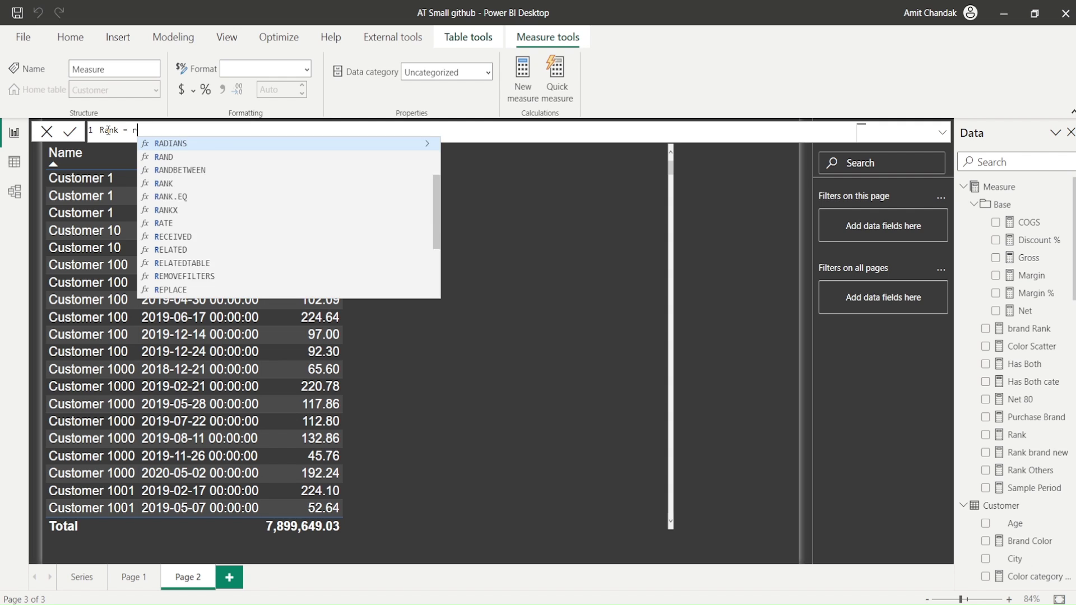
{"action": "key", "text": "Down"}
{"action": "key", "text": "Down"}
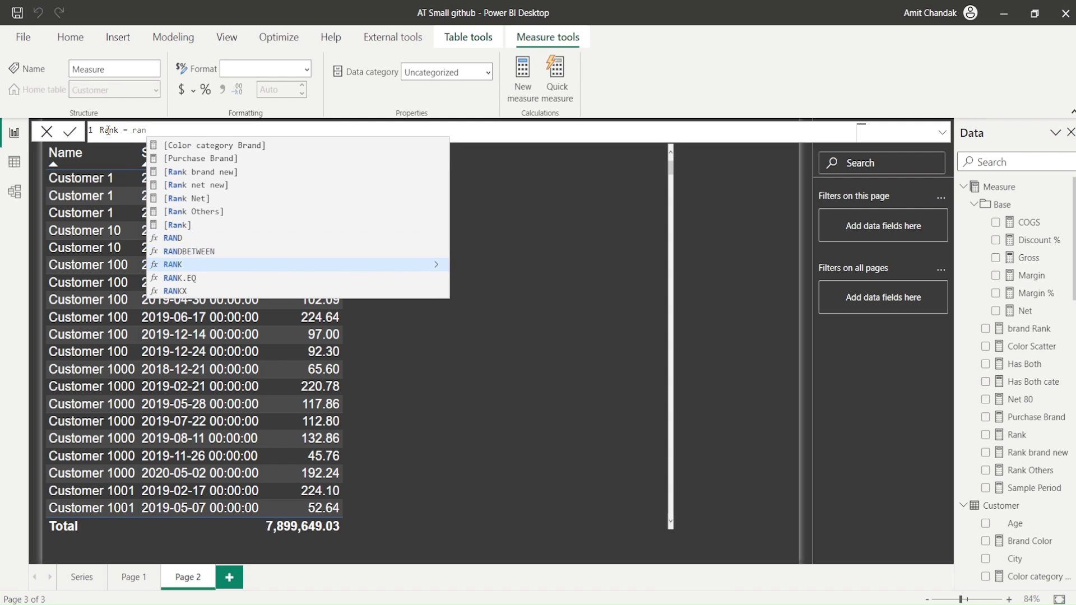
{"action": "key", "text": "Tab"}
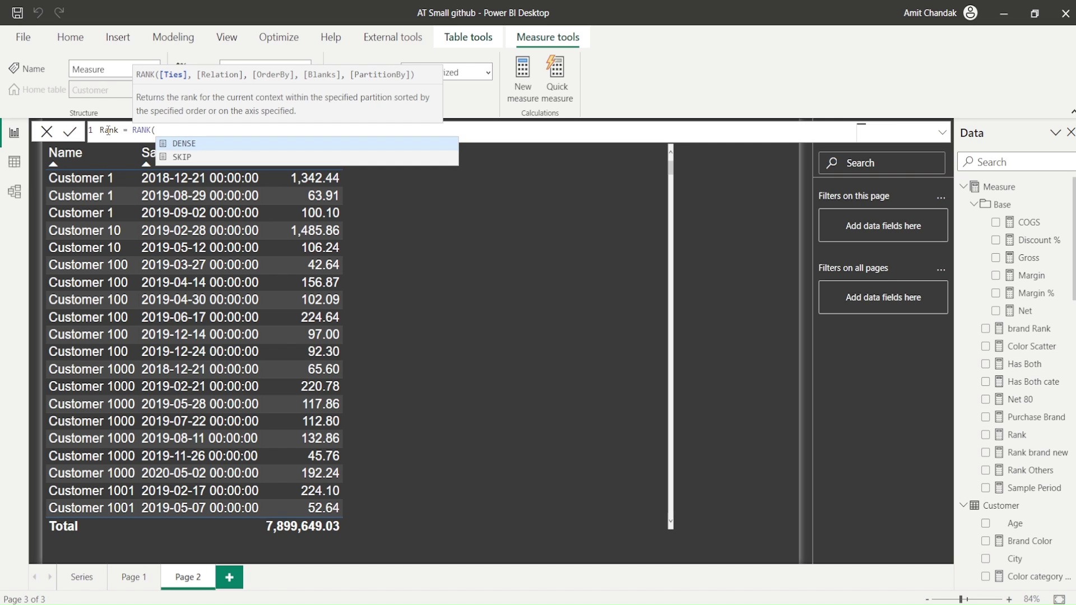
{"action": "left_click", "coordinate": [108, 130]}
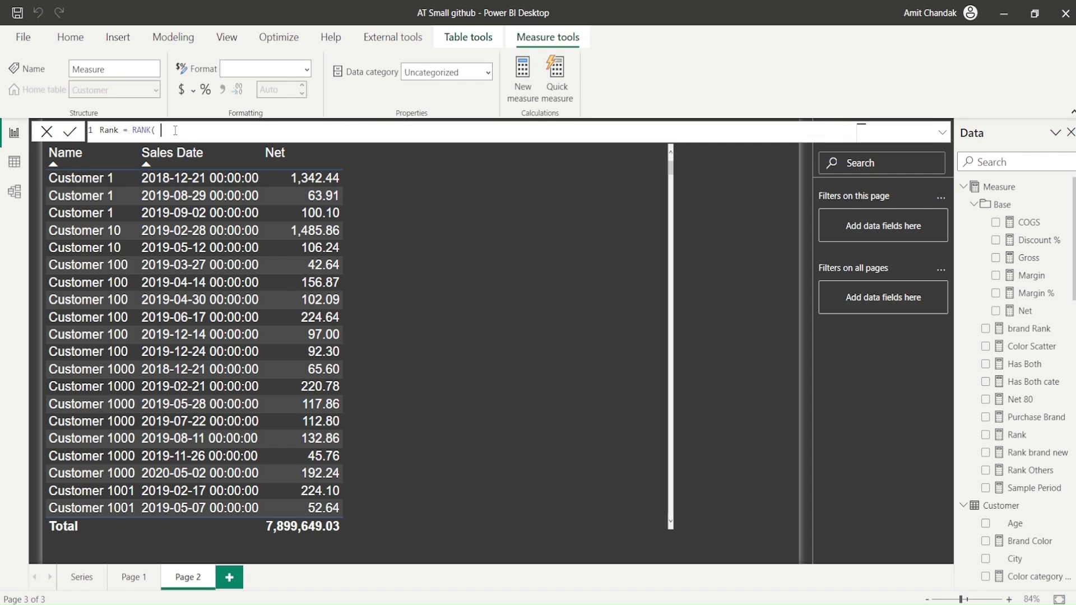
{"action": "key", "text": "BackSpace"}
{"action": "key", "text": "Tab"}
Enter SUMMARIZE(ALLSELECTED(sales), Customer[Name], Sales[Sales Date]) as the relation argument of the RANK formula.
{"action": "type", "text": ",a"}
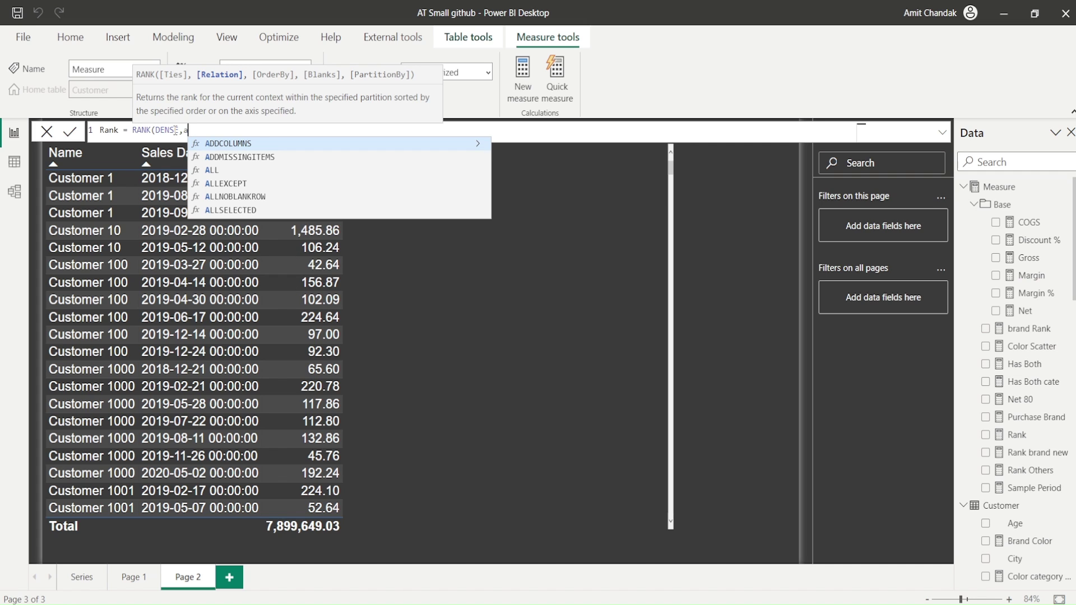
{"action": "key", "text": "BackSpace"}
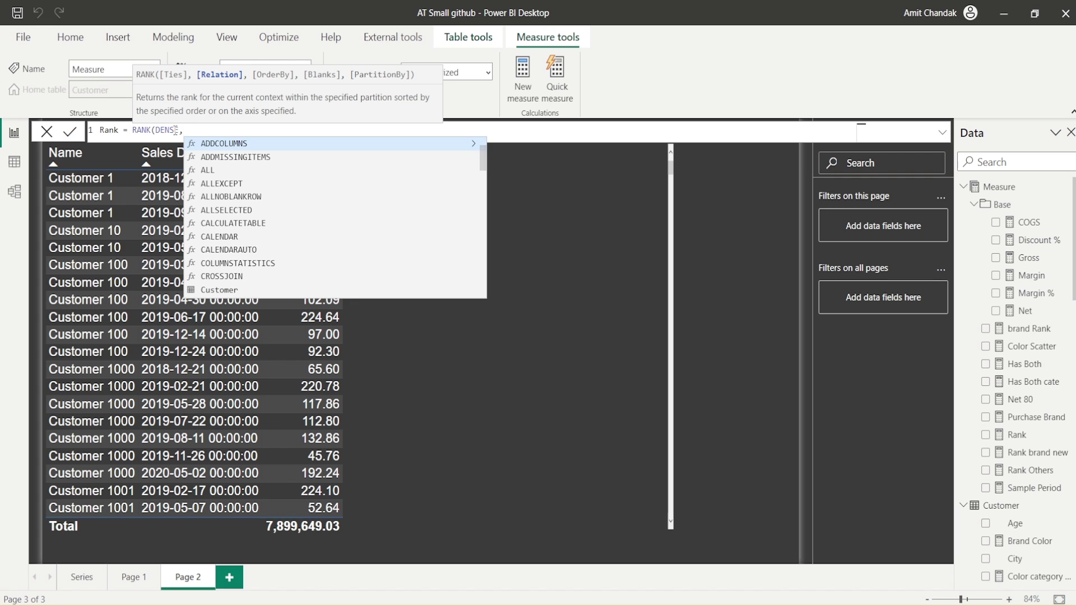
{"action": "type", "text": "SUMMARIZE("}
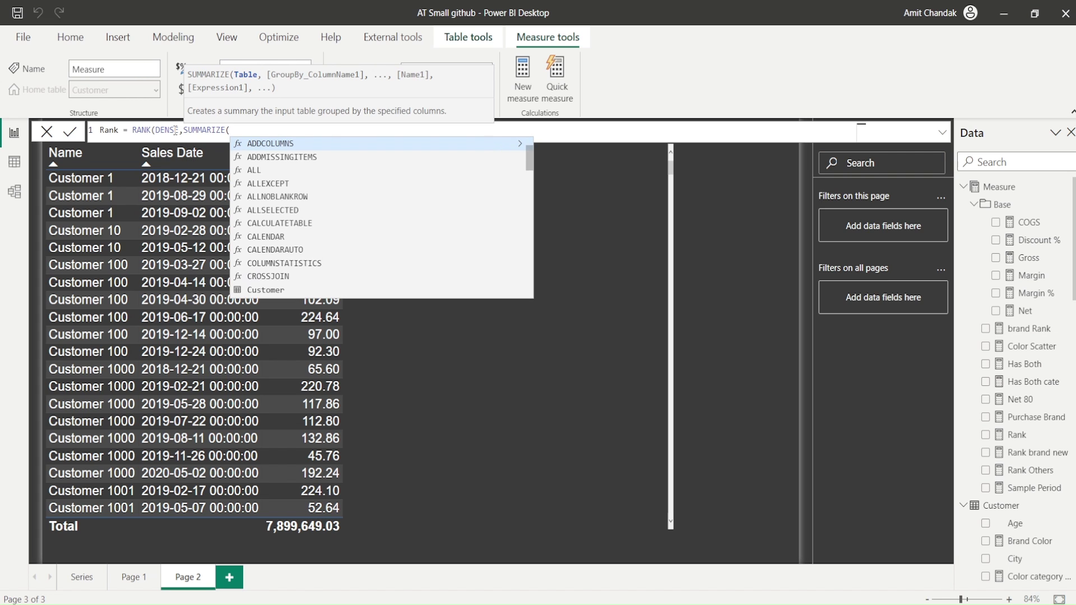
{"action": "type", "text": "ALLSELECTED(sales),"}
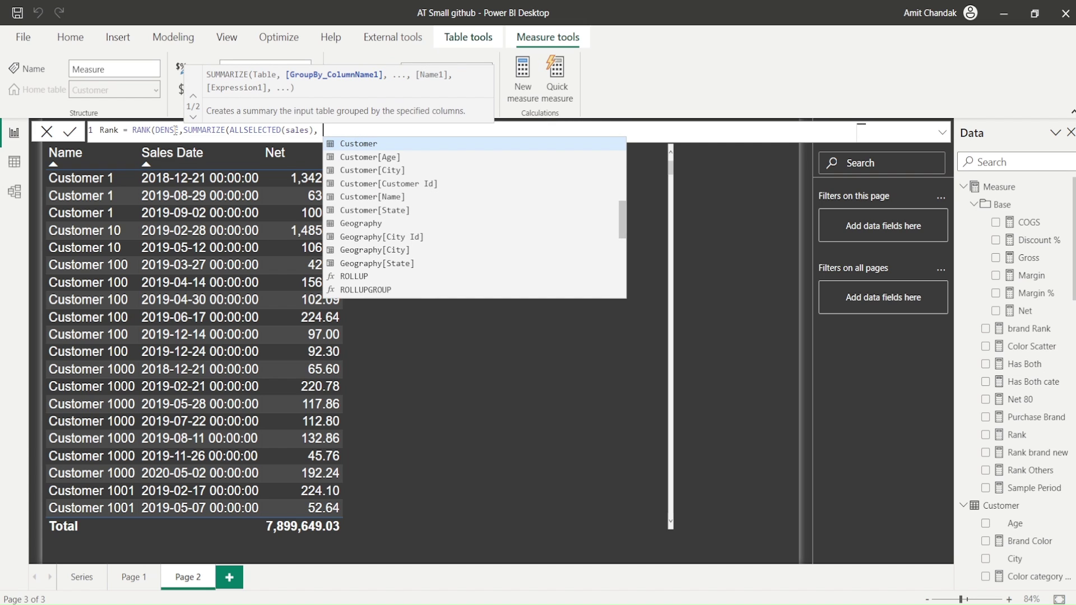
{"action": "type", "text": " Customer"}
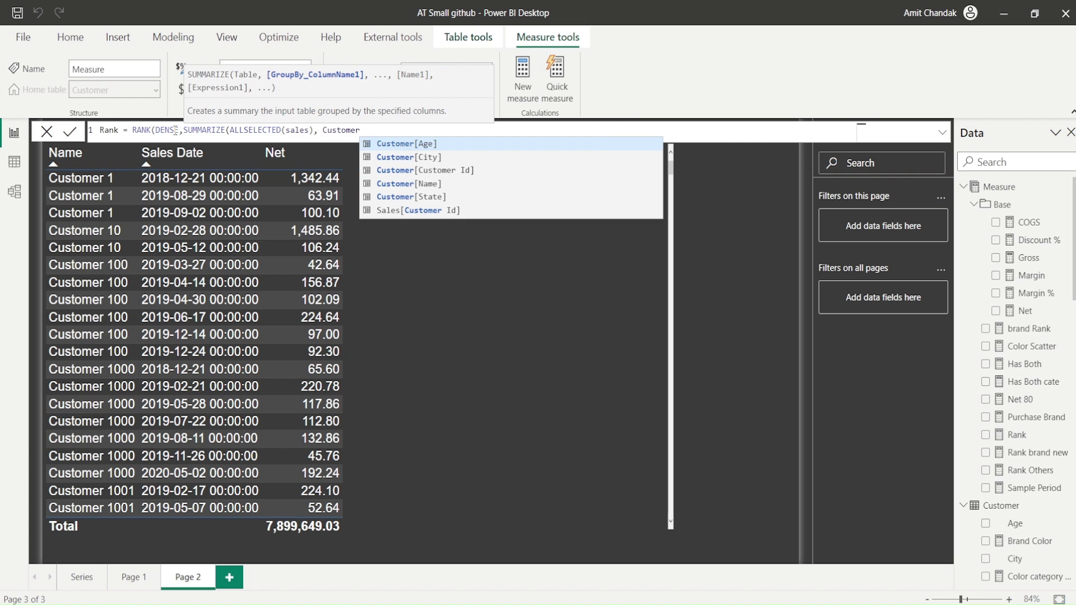
{"action": "type", "text": "[Name], "}
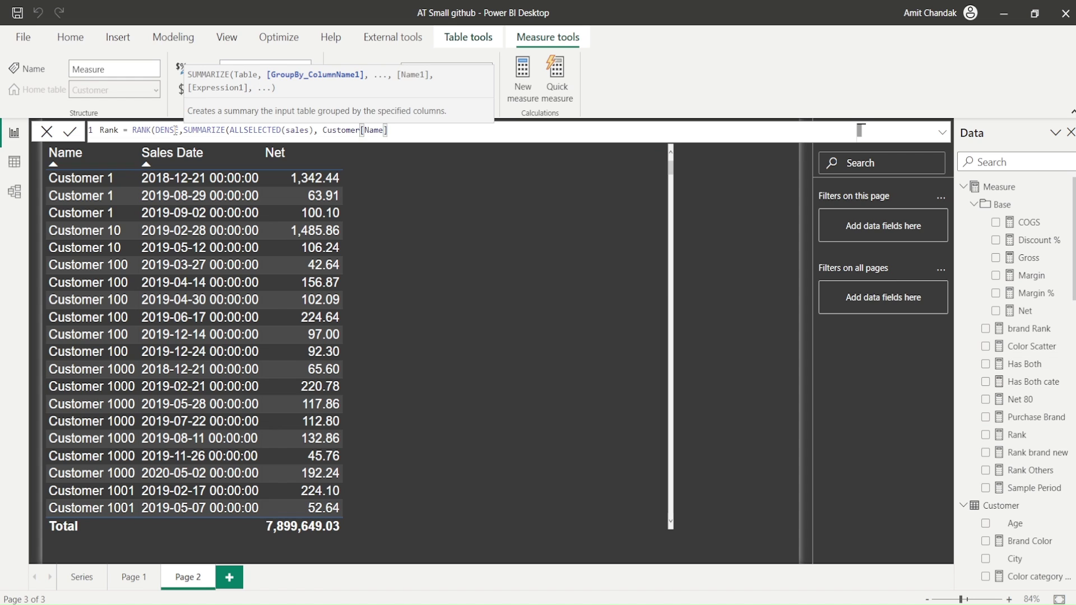
{"action": "type", "text": "sal"}
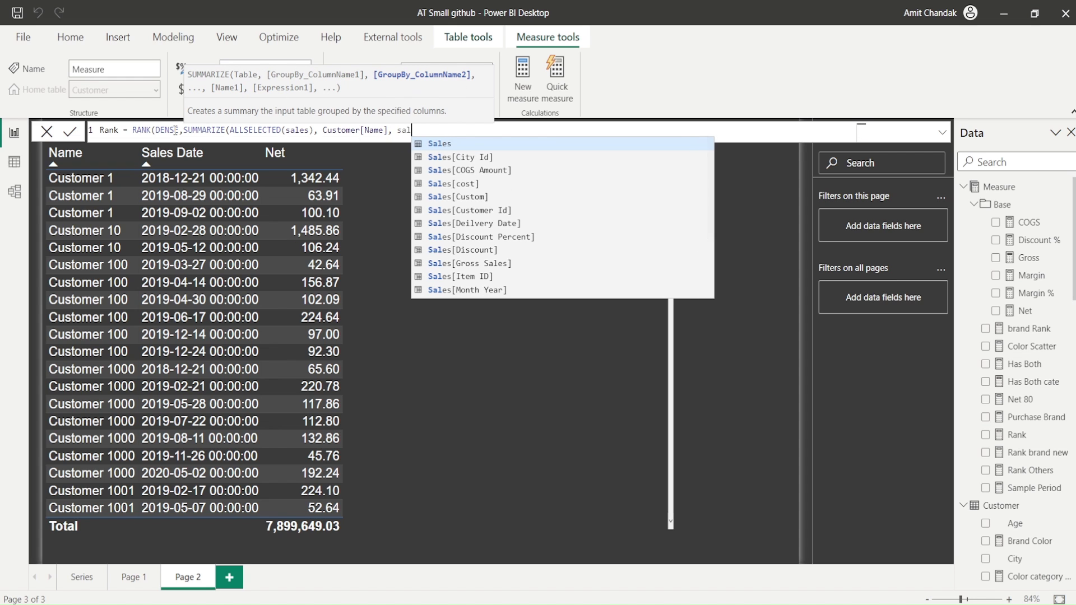
{"action": "type", "text": "es"}
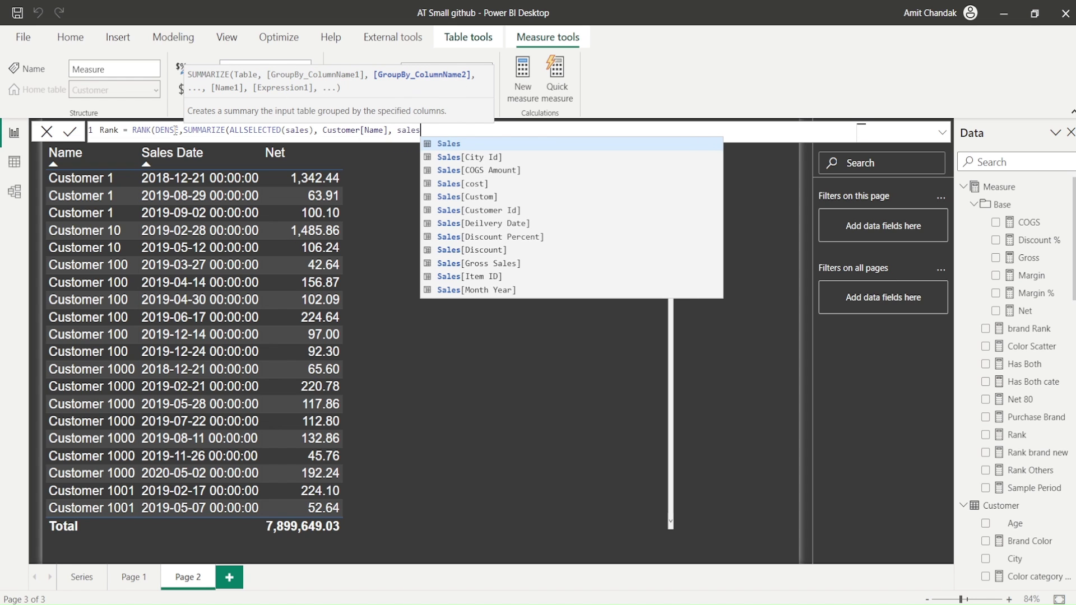
{"action": "type", "text": "[sa"}
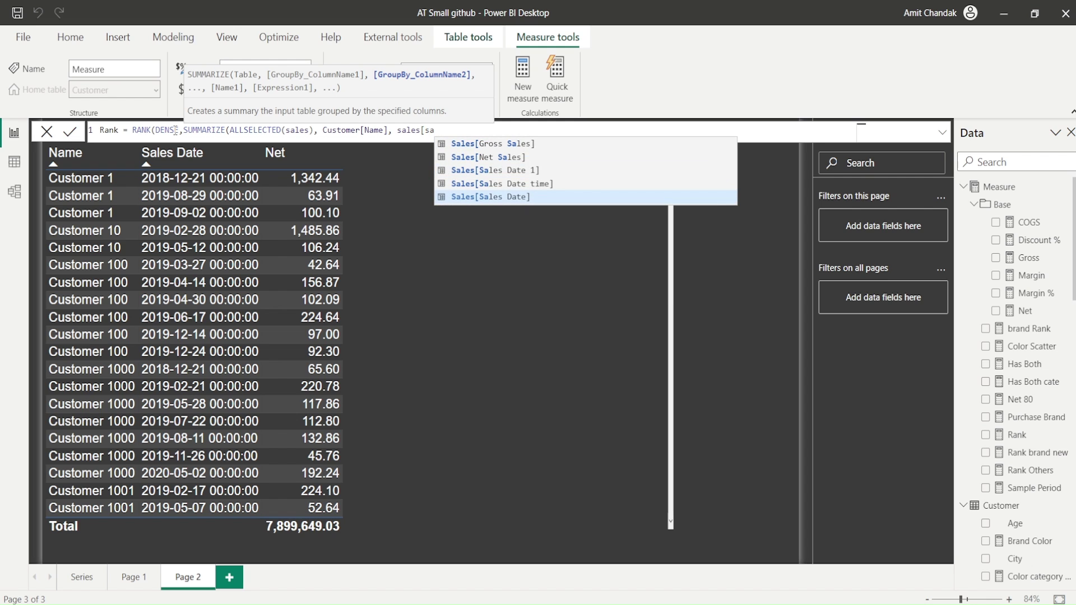
{"action": "key", "text": "Tab"}
{"action": "type", "text": ")"}
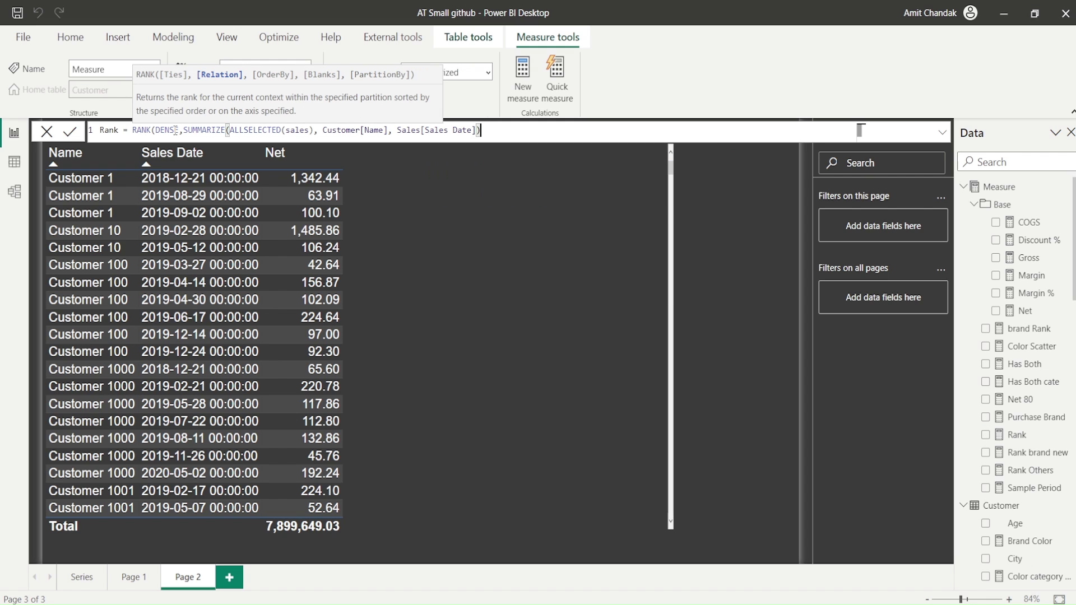
Complete the RANK formula with ORDERBY(Sales[Sales Date]) and close its parentheses.
{"action": "type", "text": ", ORDERBY("}
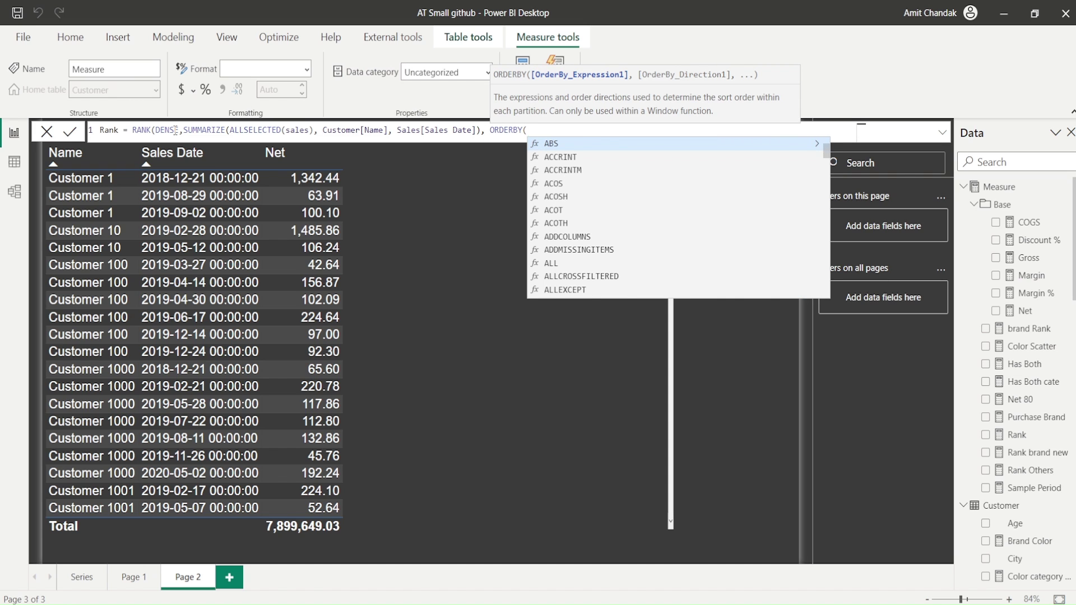
{"action": "type", "text": "[sa"}
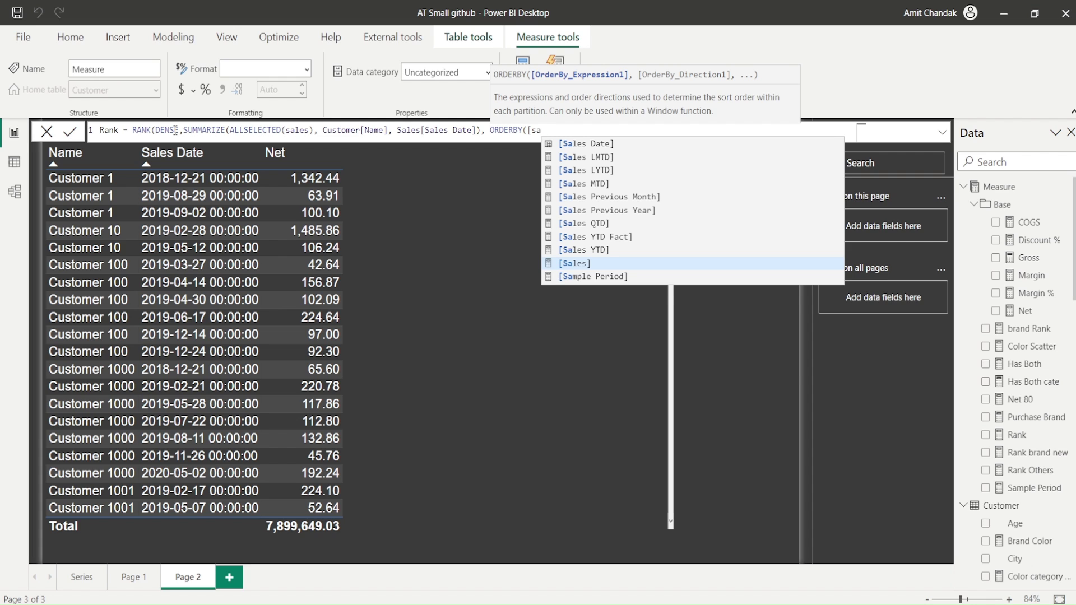
{"action": "key", "text": "BackSpace"}
{"action": "key", "text": "BackSpace"}
{"action": "key", "text": "BackSpace"}
{"action": "type", "text": "sales"}
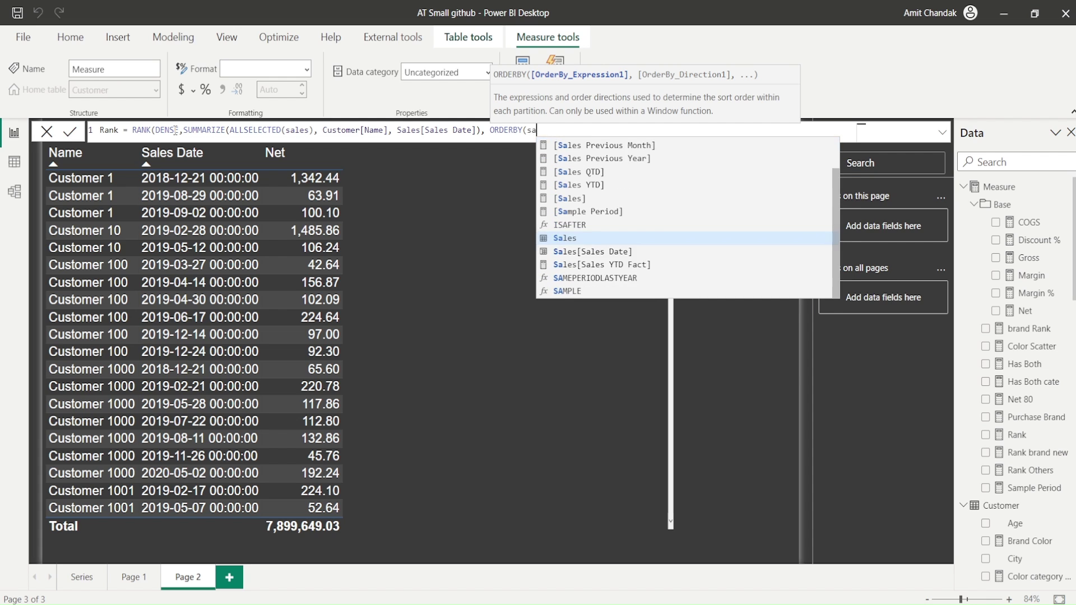
{"action": "key", "text": "Down"}
{"action": "key", "text": "Tab"}
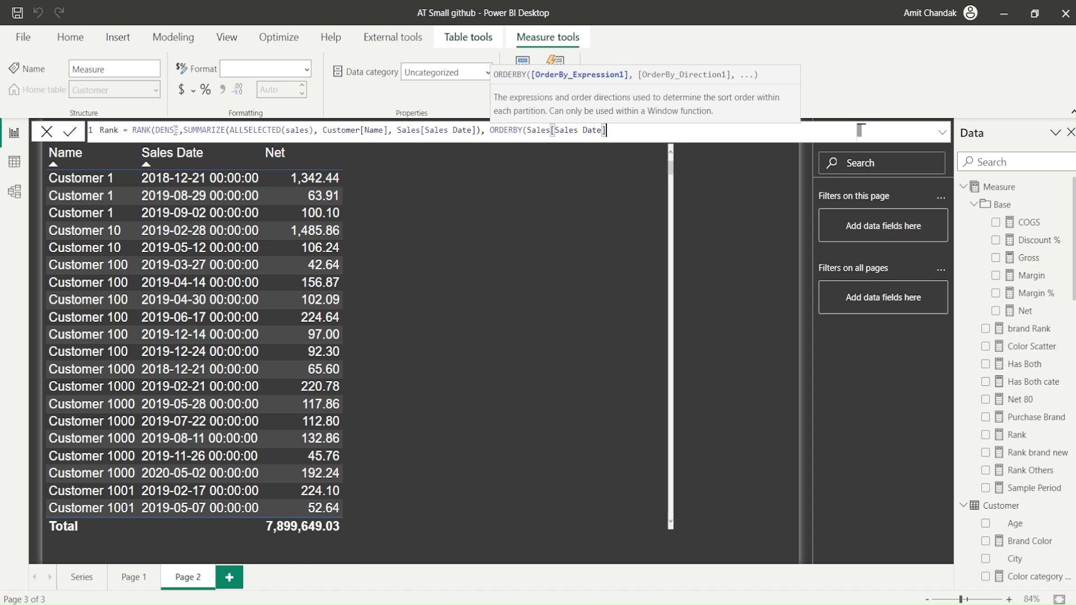
{"action": "type", "text": "))"}
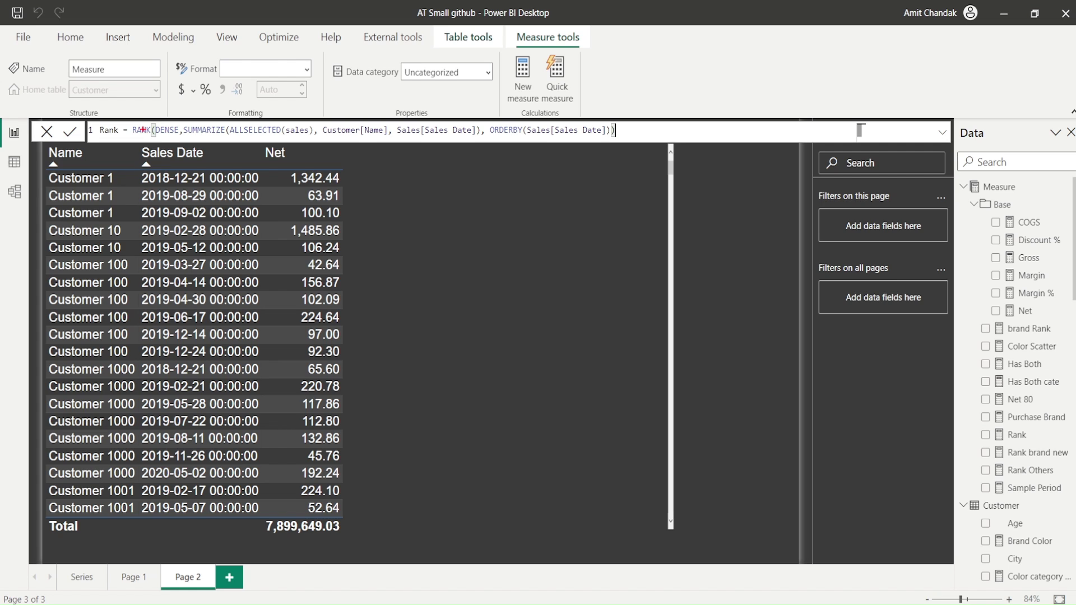
{"action": "mouse_move", "coordinate": [153, 125]}
{"action": "left_mouse_down"}
{"action": "mouse_move", "coordinate": [279, 138]}
{"action": "mouse_move", "coordinate": [611, 142]}
{"action": "left_mouse_up"}
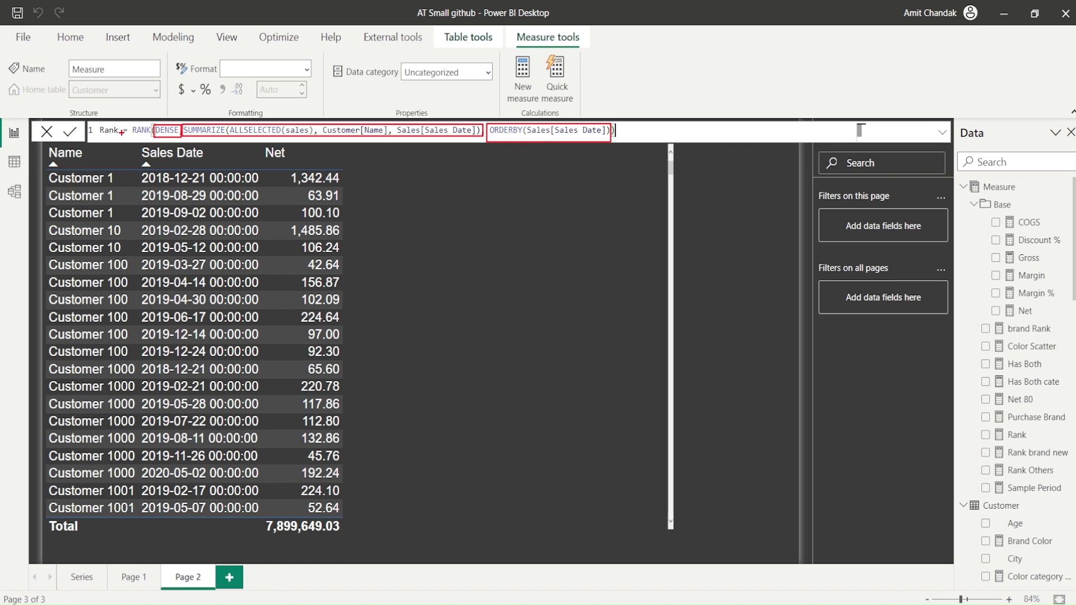
{"action": "key", "text": "Escape"}
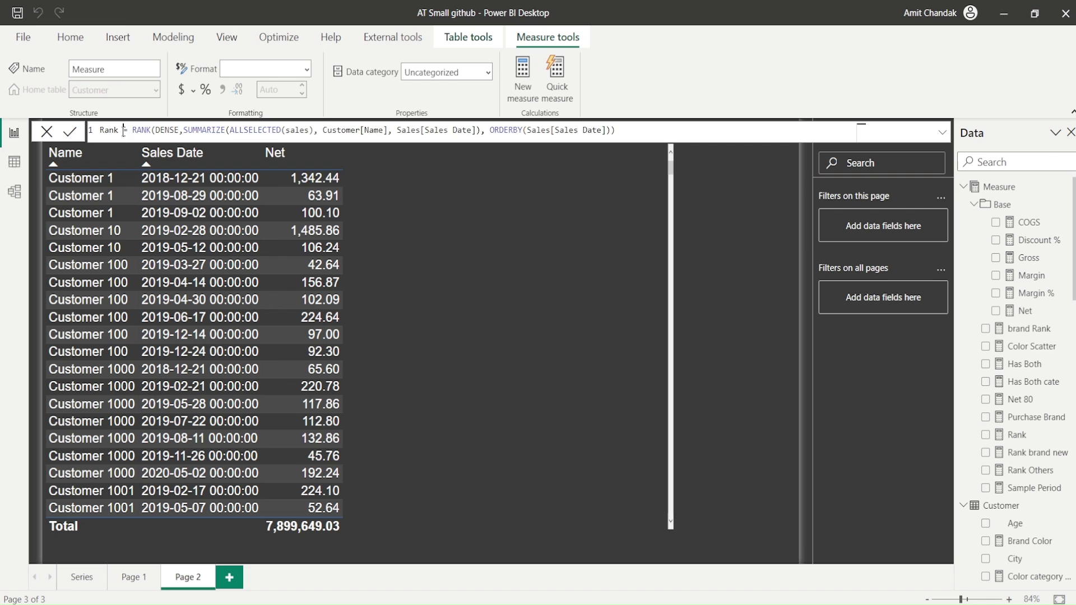
Extend the measure name to Rank Sate cust and commit the measure.
{"action": "left_click", "coordinate": [123, 130]}
{"action": "type", "text": "Date cus"}
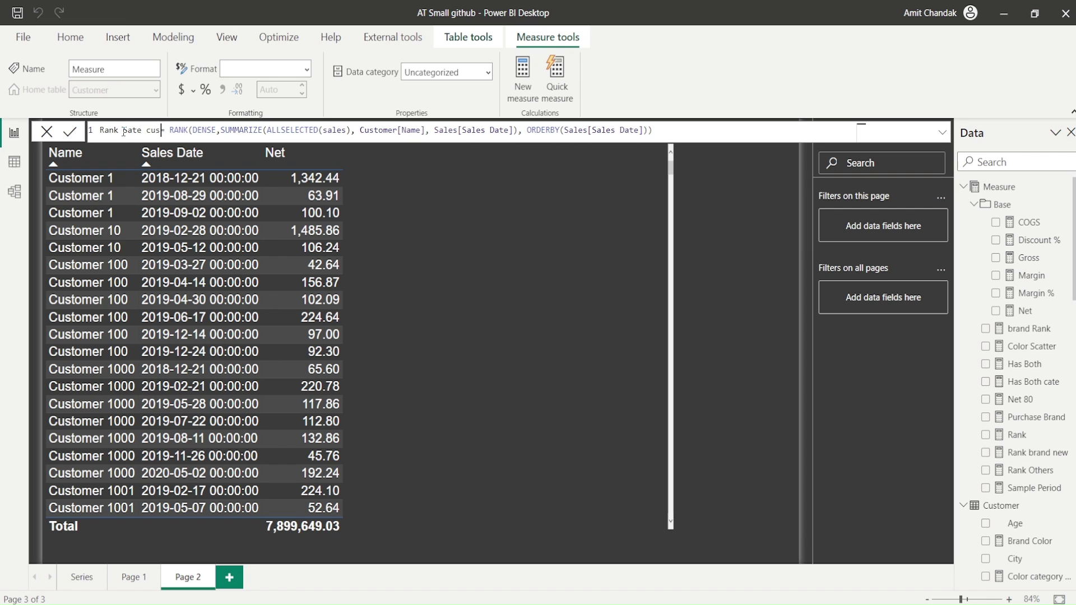
{"action": "type", "text": "t"}
{"action": "key", "text": "Return"}
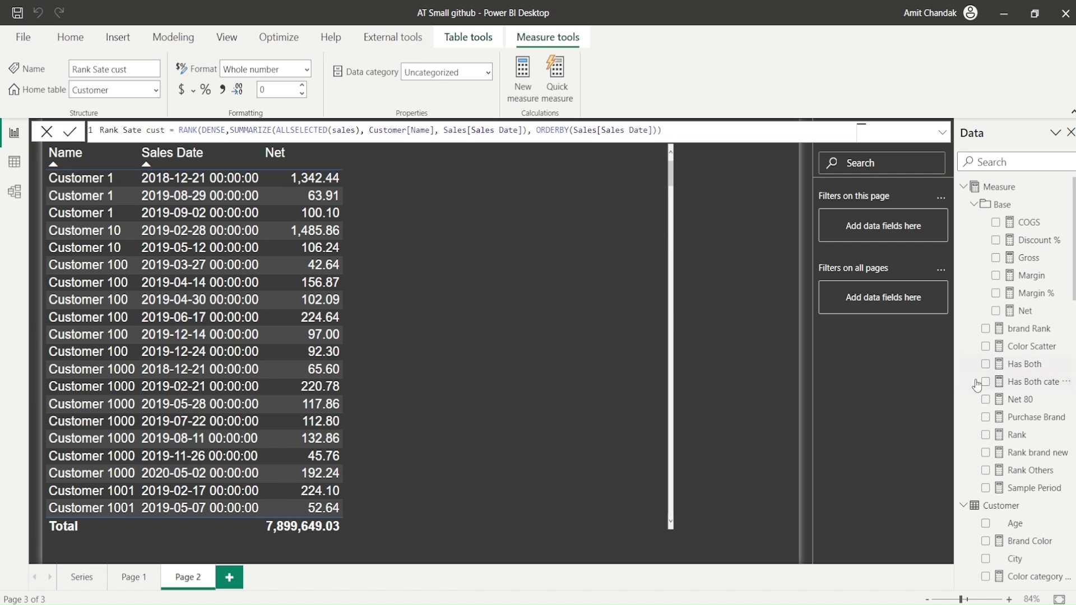
Add Rank Sate cust to the customer sales date table and open the measure's formula.
{"action": "scroll", "coordinate": [1041, 350], "scroll_direction": "down", "scroll_amount": 5}
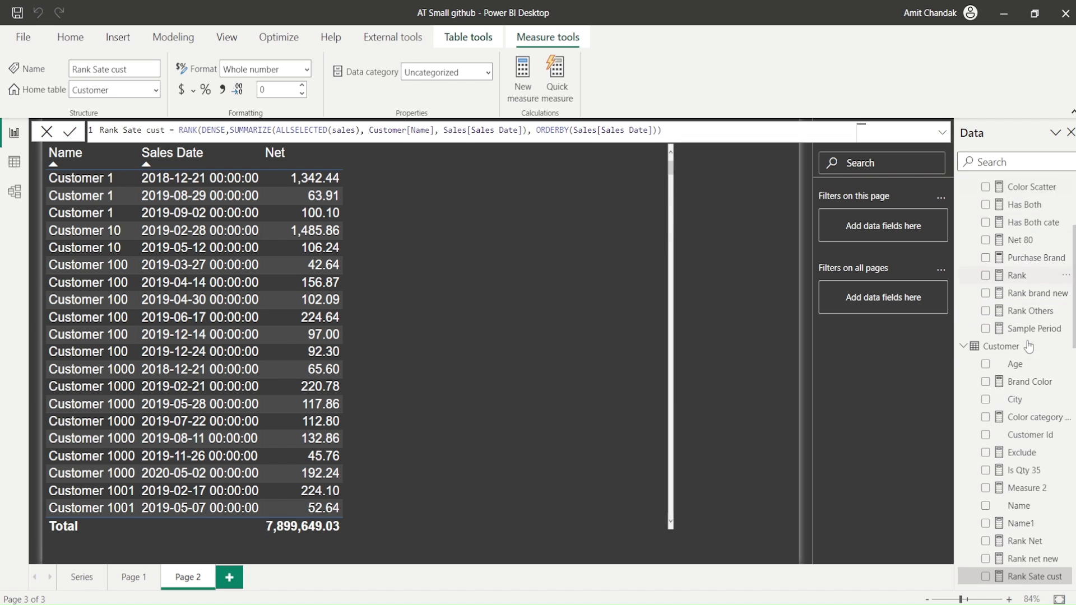
{"action": "left_click_drag", "start_coordinate": [1046, 424], "coordinate": [501, 277]}
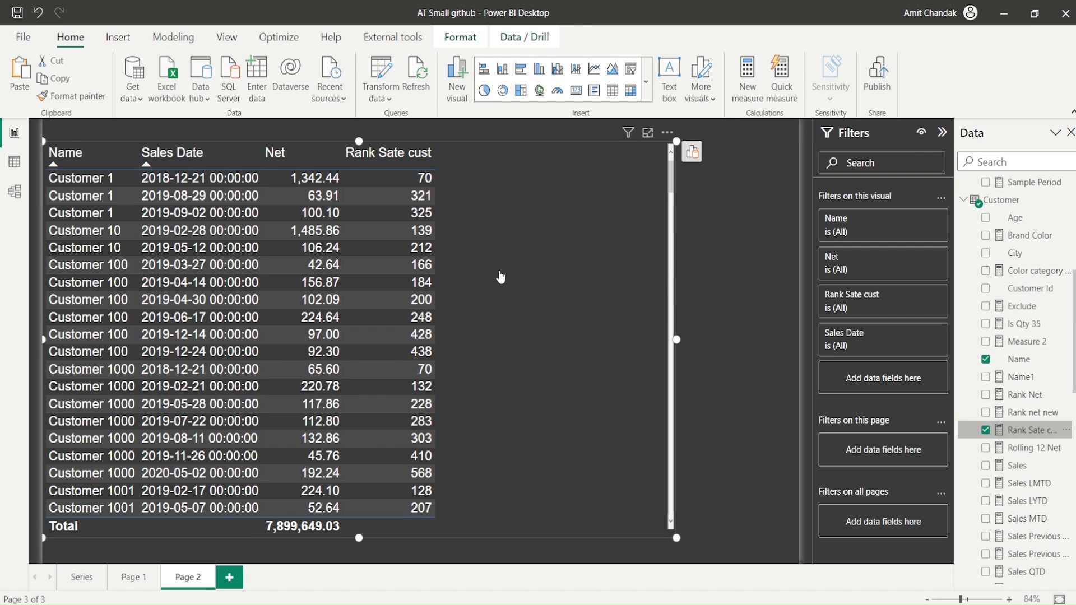
{"action": "left_click", "coordinate": [1025, 430]}
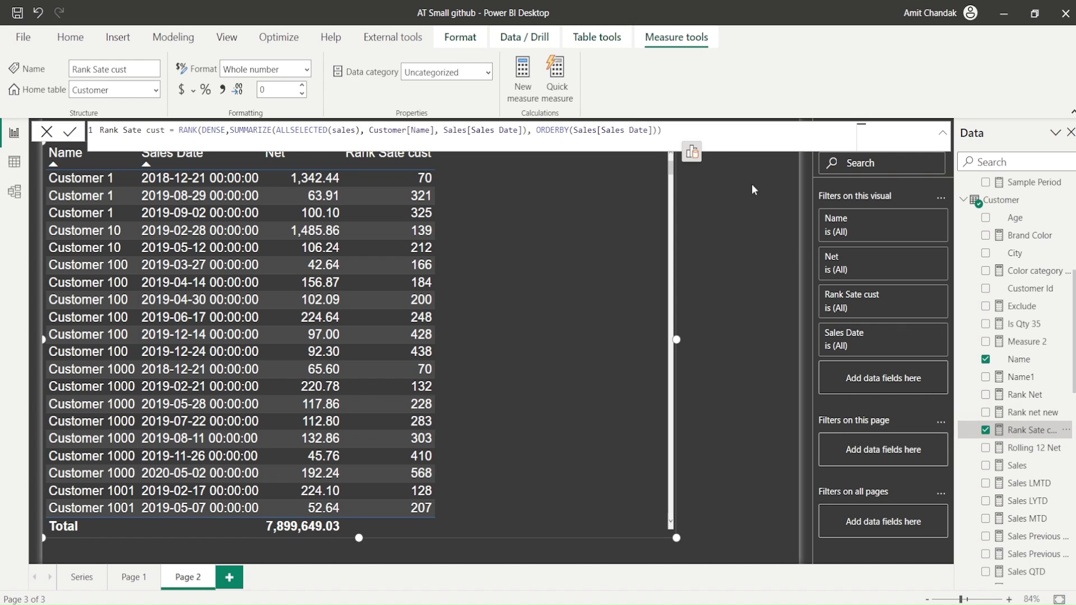
Add PARTITIONBY(Customer[Name]) as the final argument of the Rank Sate cust formula and commit the measure.
{"action": "left_click", "coordinate": [660, 130]}
{"action": "type", "text": ",p"}
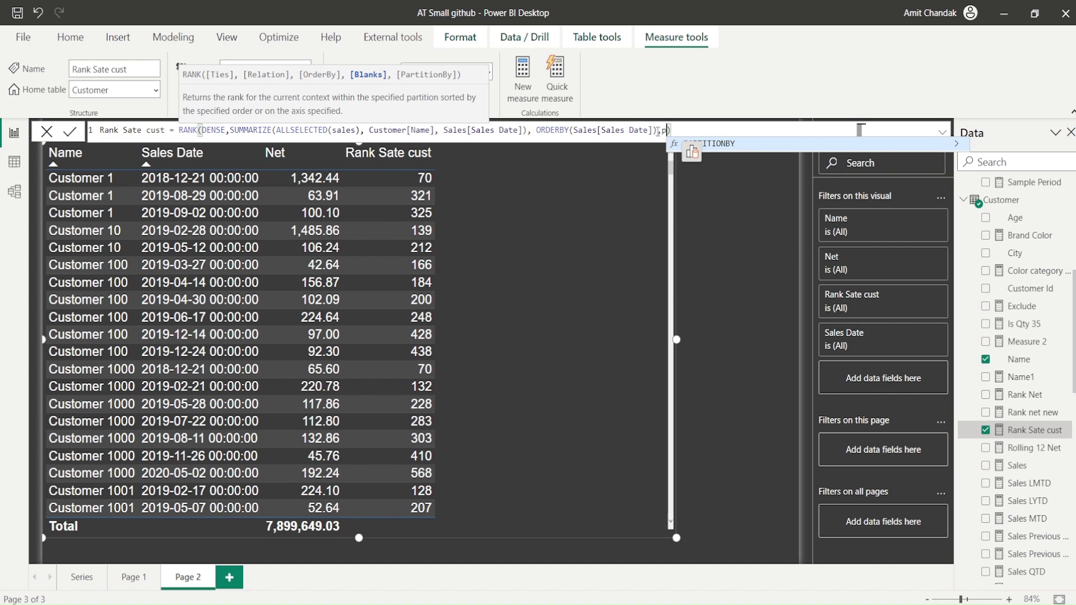
{"action": "key", "text": "Tab"}
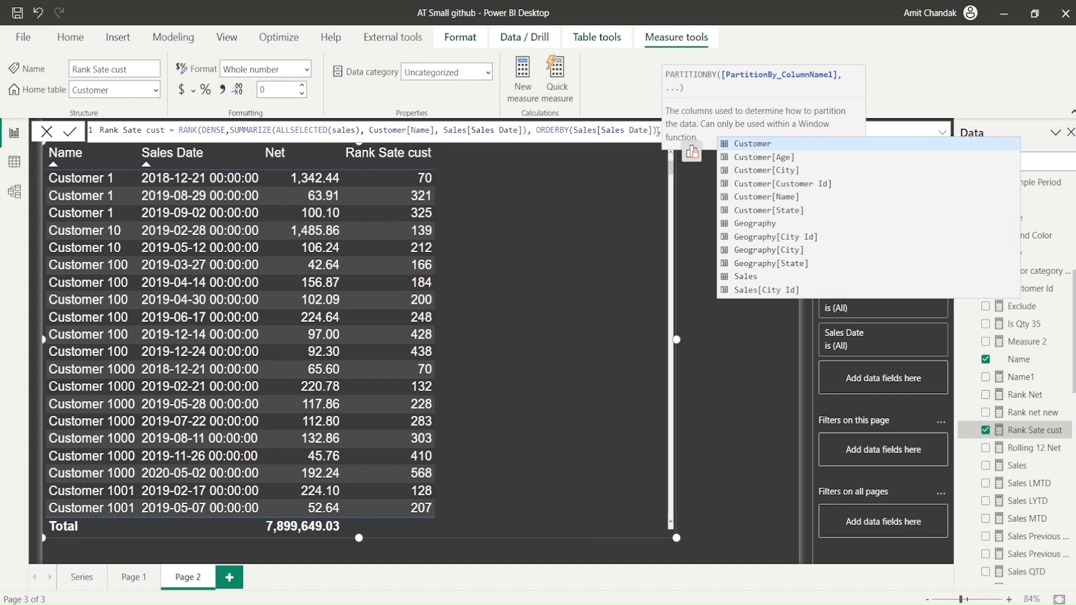
{"action": "type", "text": "cus"}
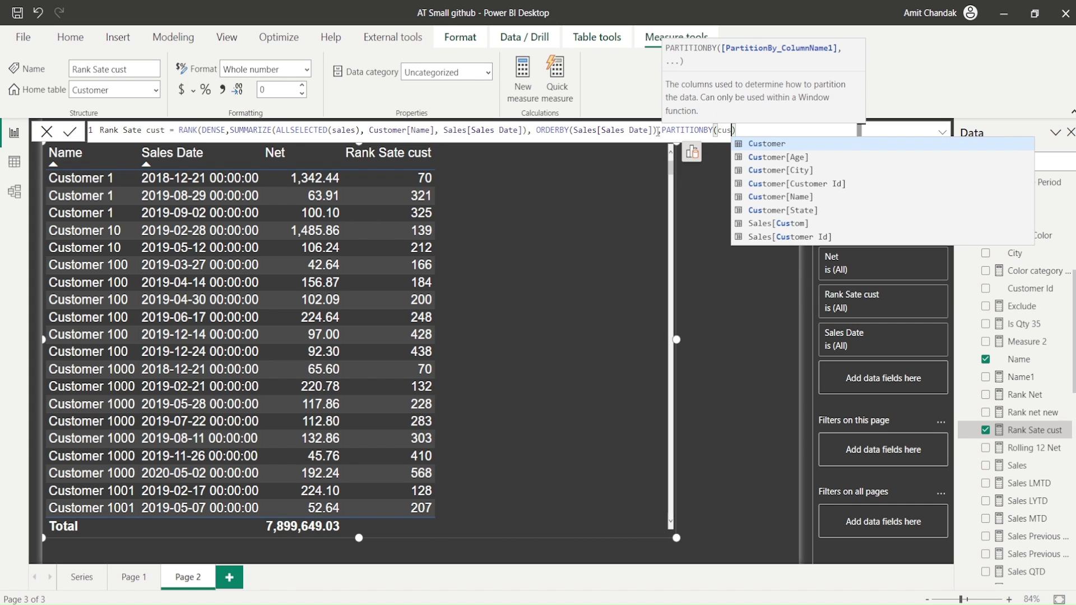
{"action": "key", "text": "Down"}
{"action": "key", "text": "Down"}
{"action": "key", "text": "Down"}
{"action": "key", "text": "Down"}
{"action": "key", "text": "Tab"}
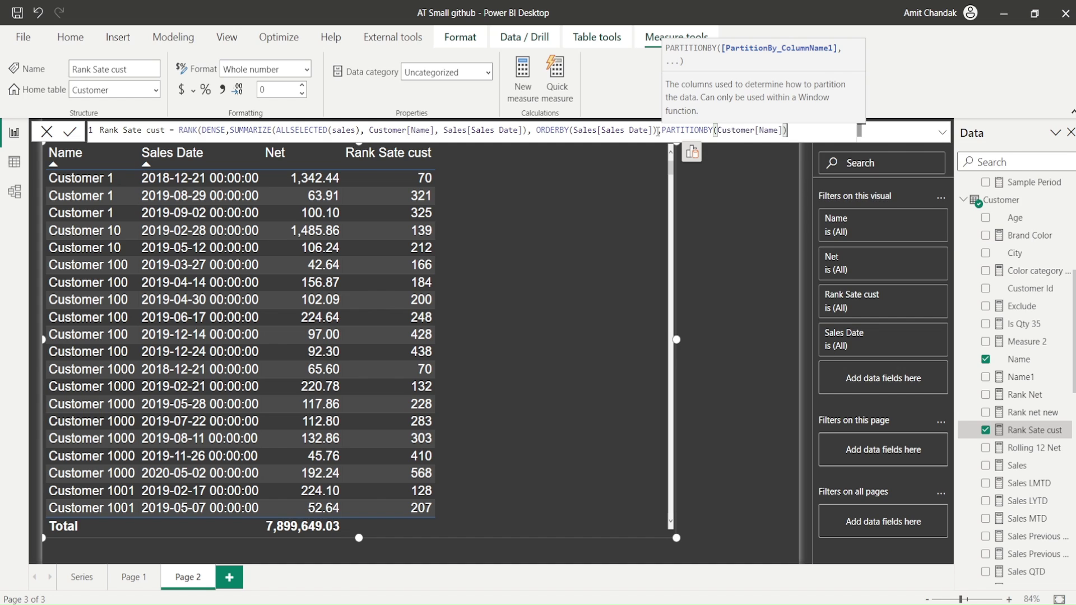
{"action": "type", "text": ")"}
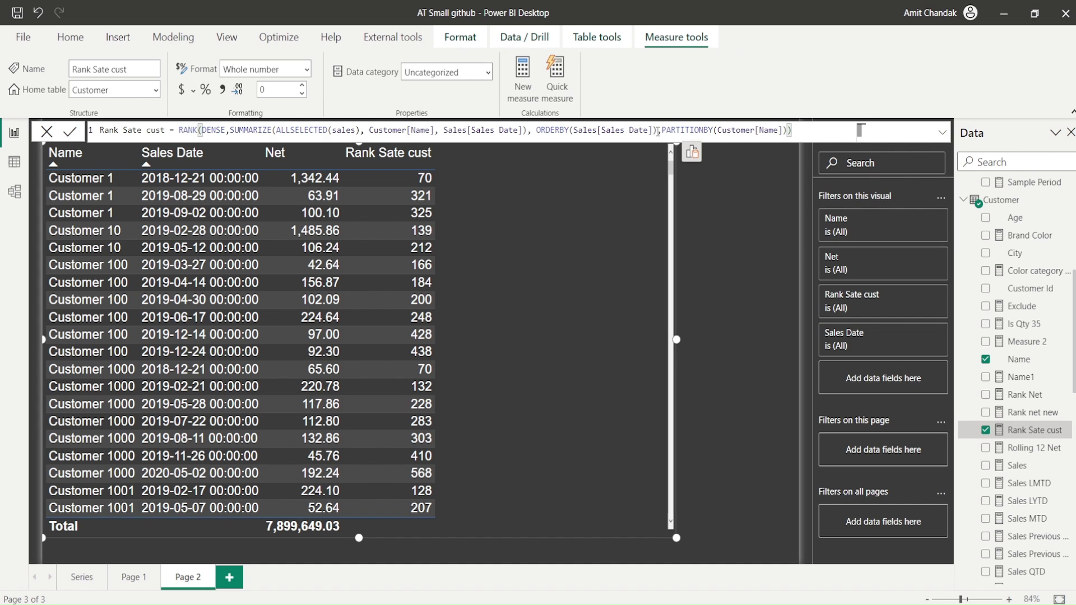
{"action": "key", "text": "Return"}
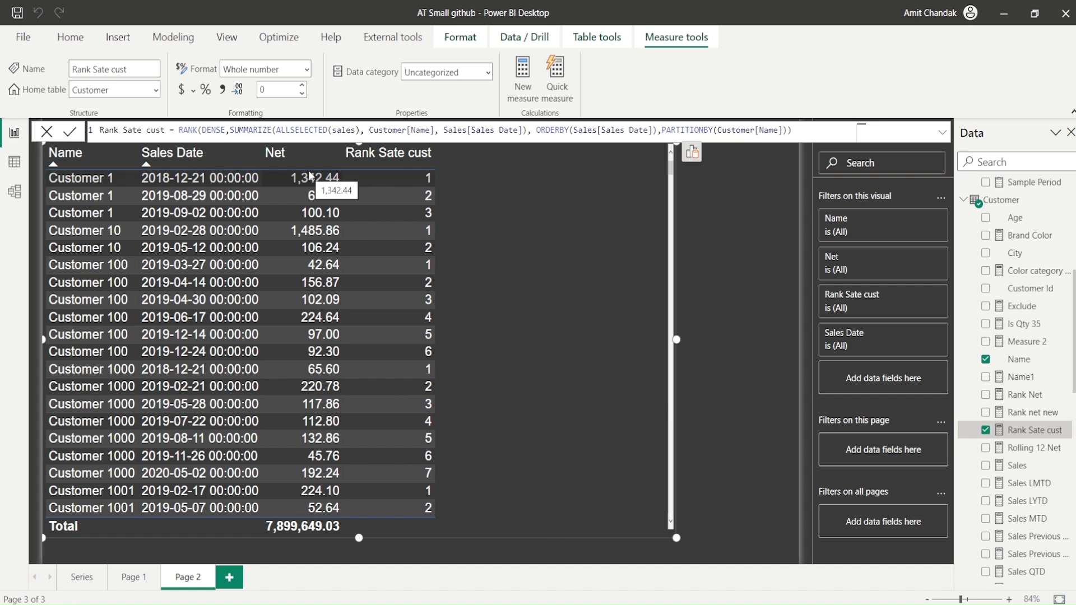
Copy the whole Rank Sate cust formula into a new measure.
{"action": "left_click_drag", "start_coordinate": [790, 130], "coordinate": [81, 130]}
{"action": "key", "text": "ctrl+c"}
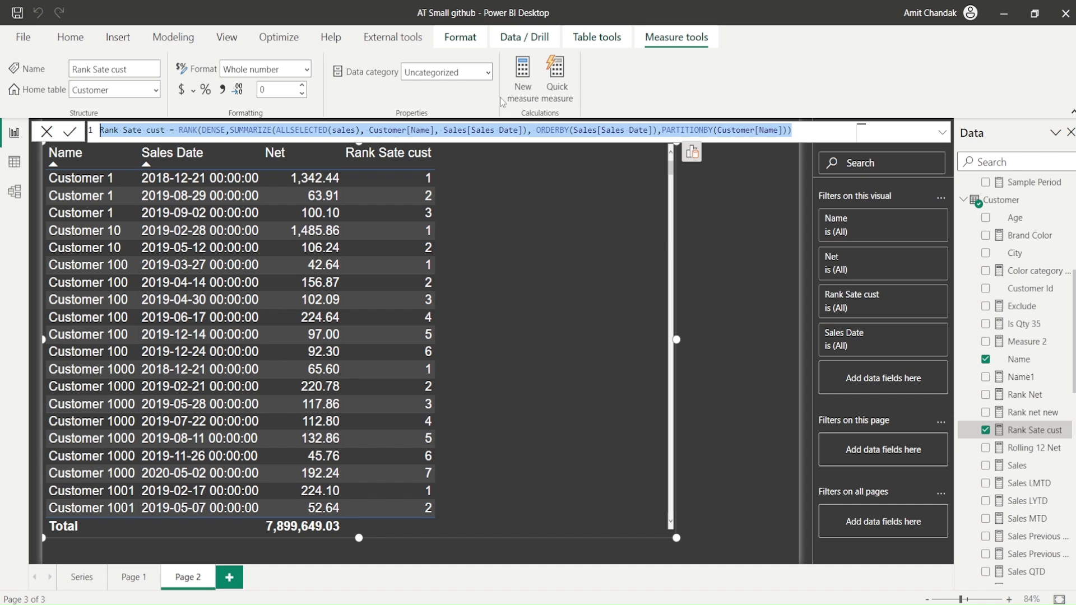
{"action": "left_click", "coordinate": [675, 98]}
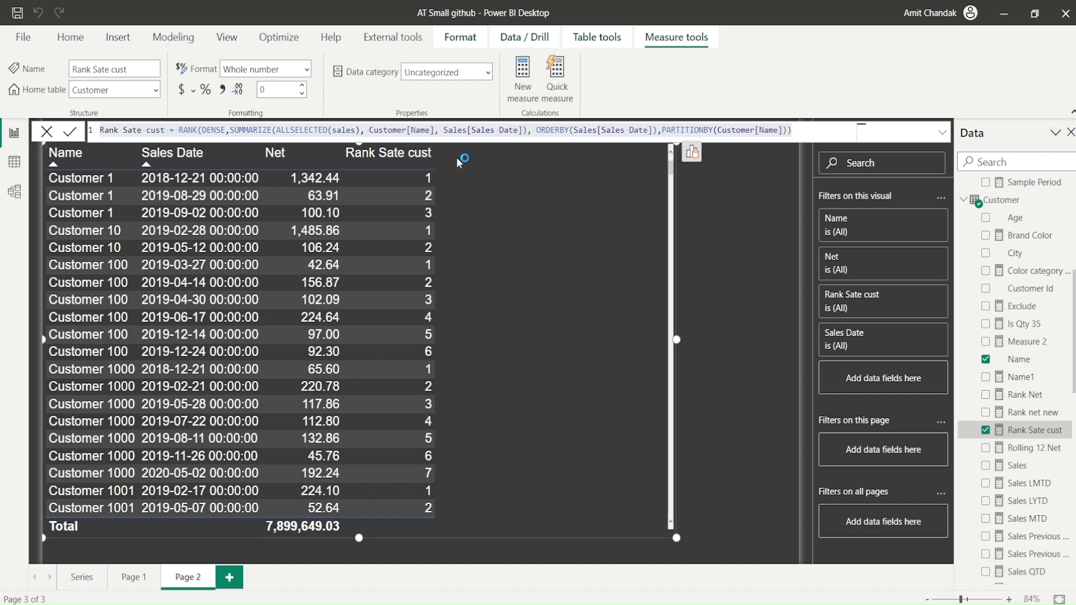
{"action": "left_click", "coordinate": [522, 79]}
{"action": "key", "text": "ctrl+v"}
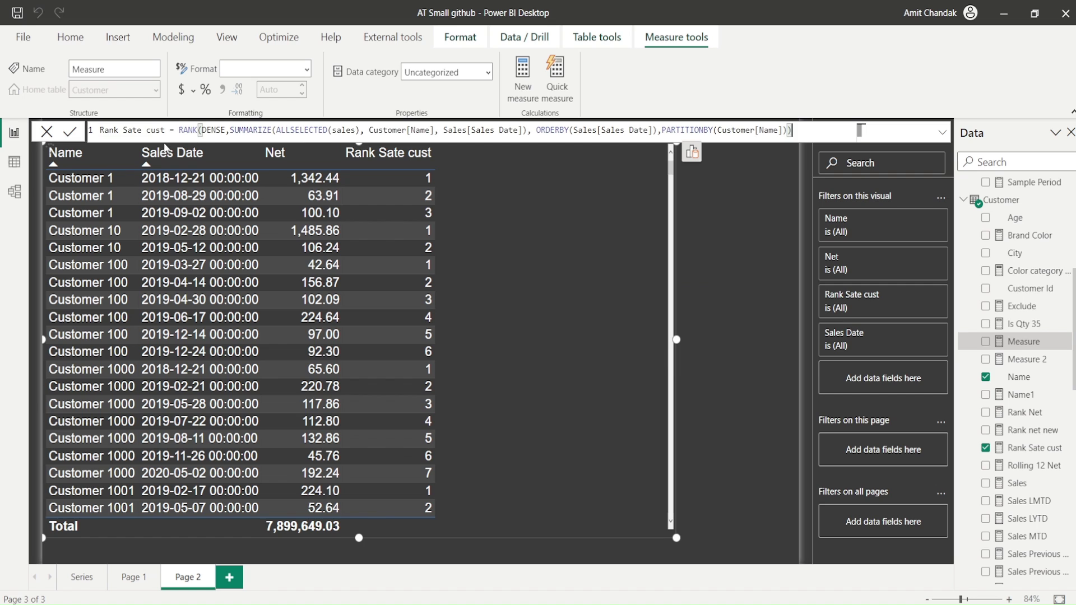
Add a "_1" column with the expression [Net] to the SUMMARIZE function of the new measure and try to commit it.
{"action": "left_click", "coordinate": [212, 131]}
{"action": "double_click", "coordinate": [212, 130]}
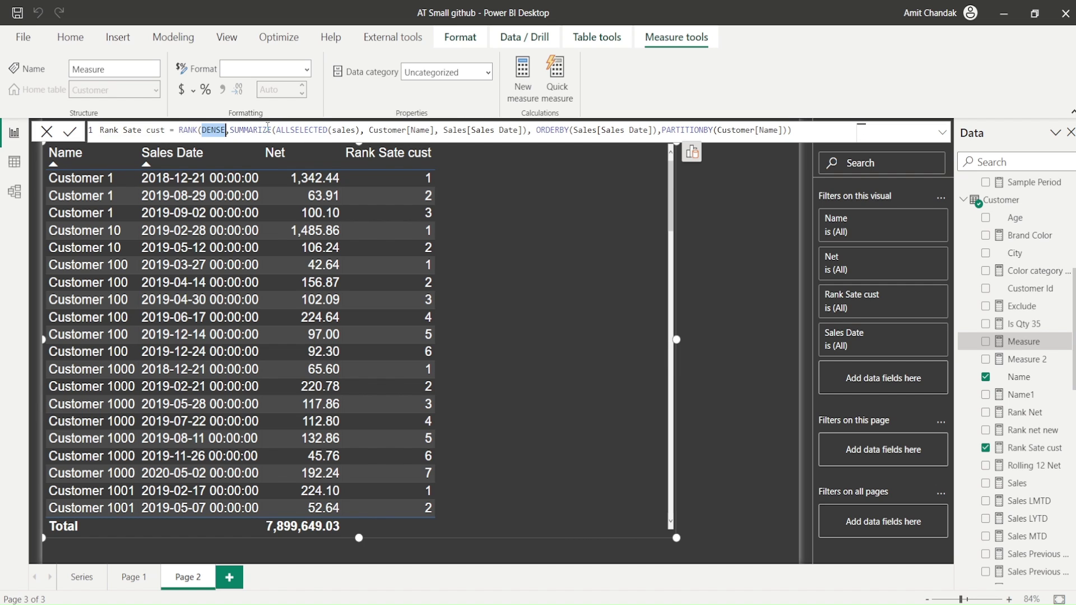
{"action": "left_click", "coordinate": [527, 133]}
{"action": "type", "text": ", \""}
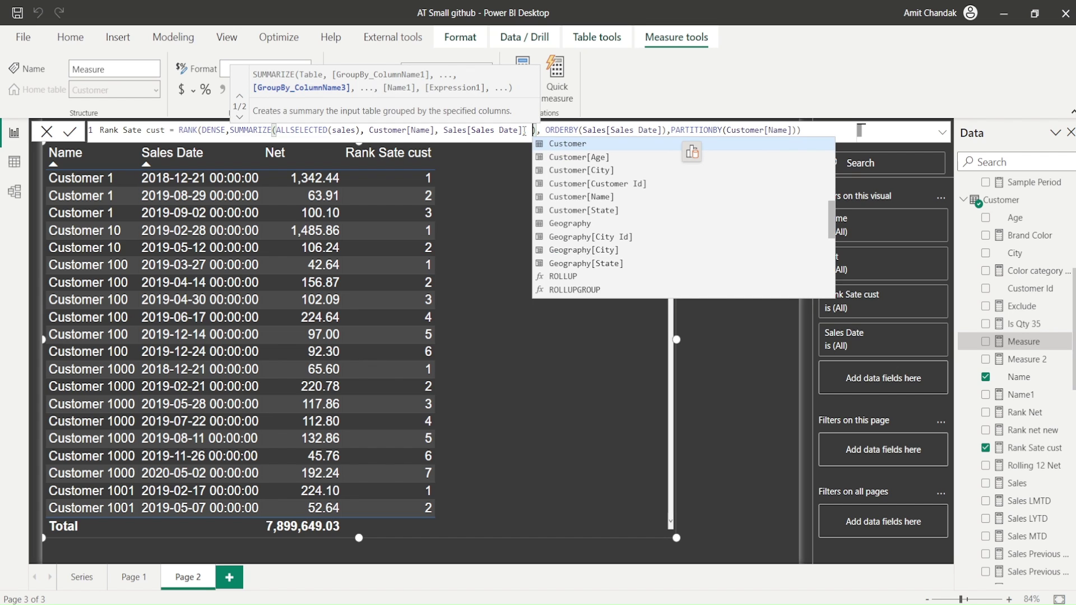
{"action": "type", "text": "_1"}
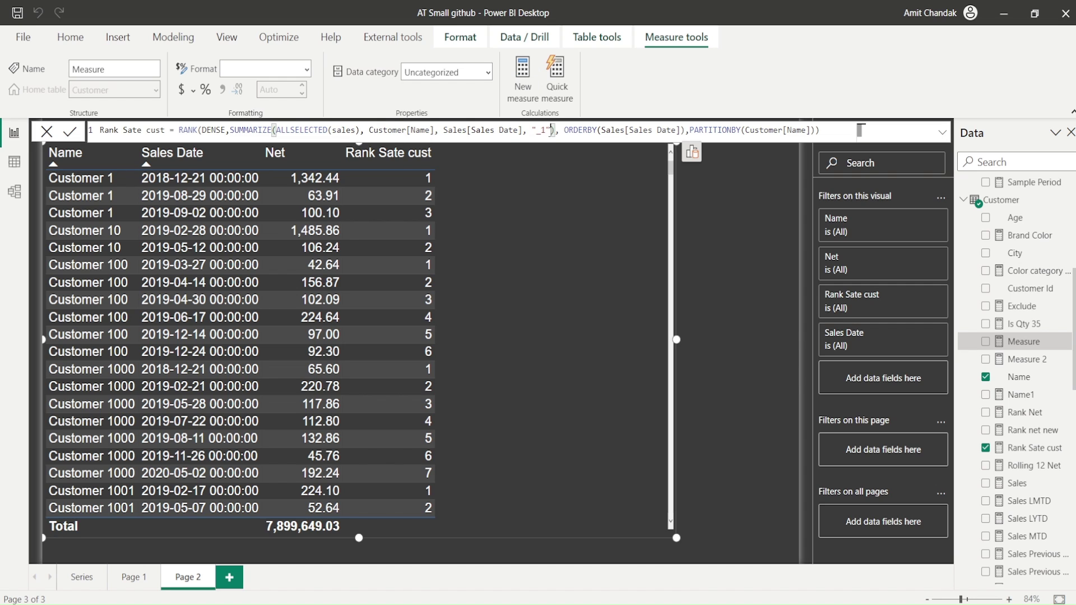
{"action": "type", "text": ", "}
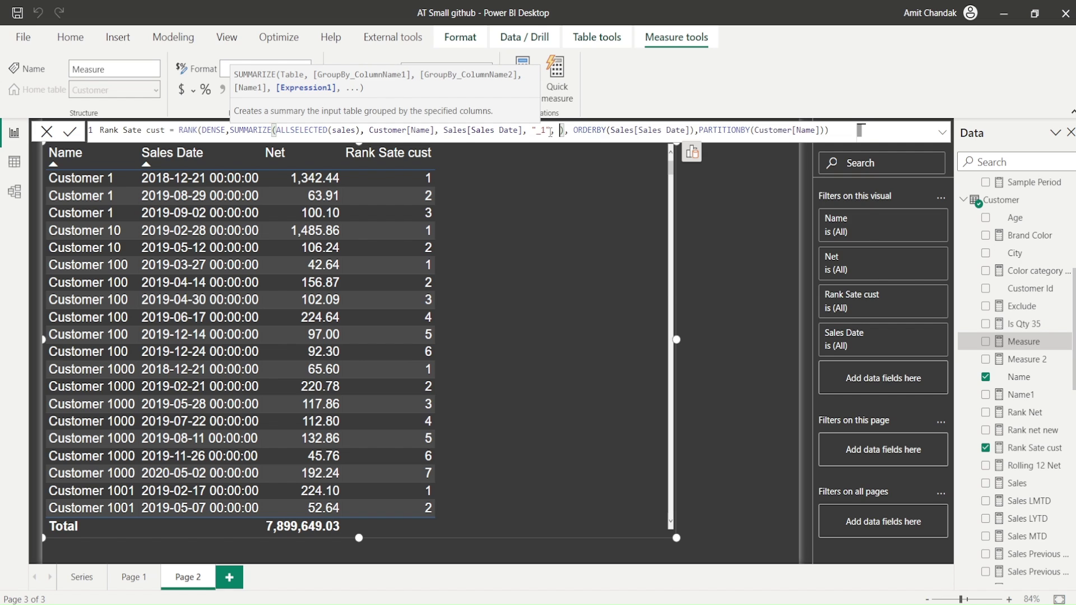
{"action": "type", "text": "[Net]"}
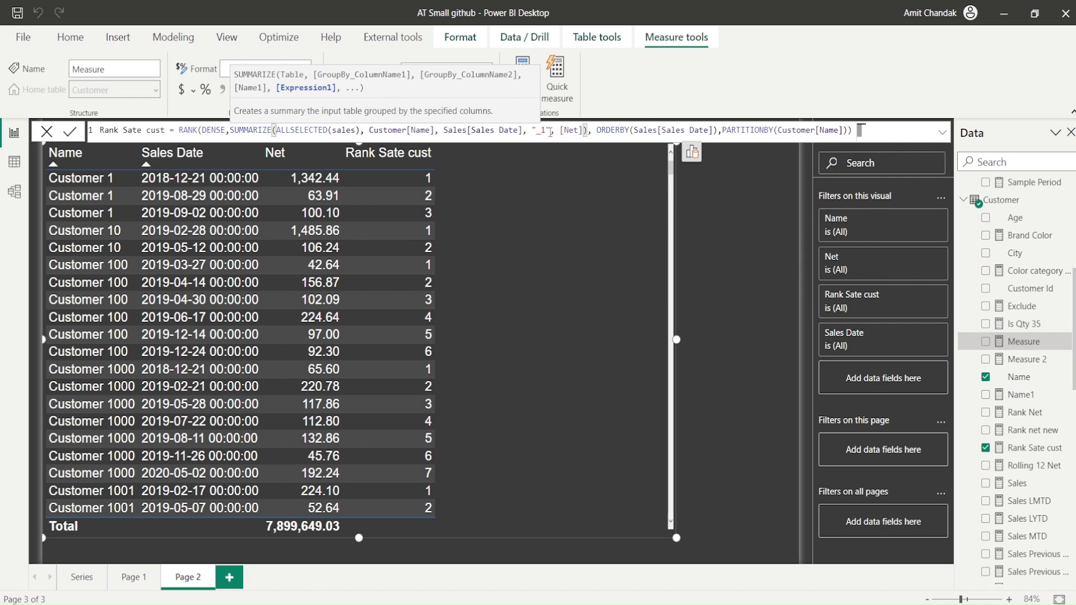
{"action": "key", "text": "Right"}
{"action": "key", "text": "Return"}
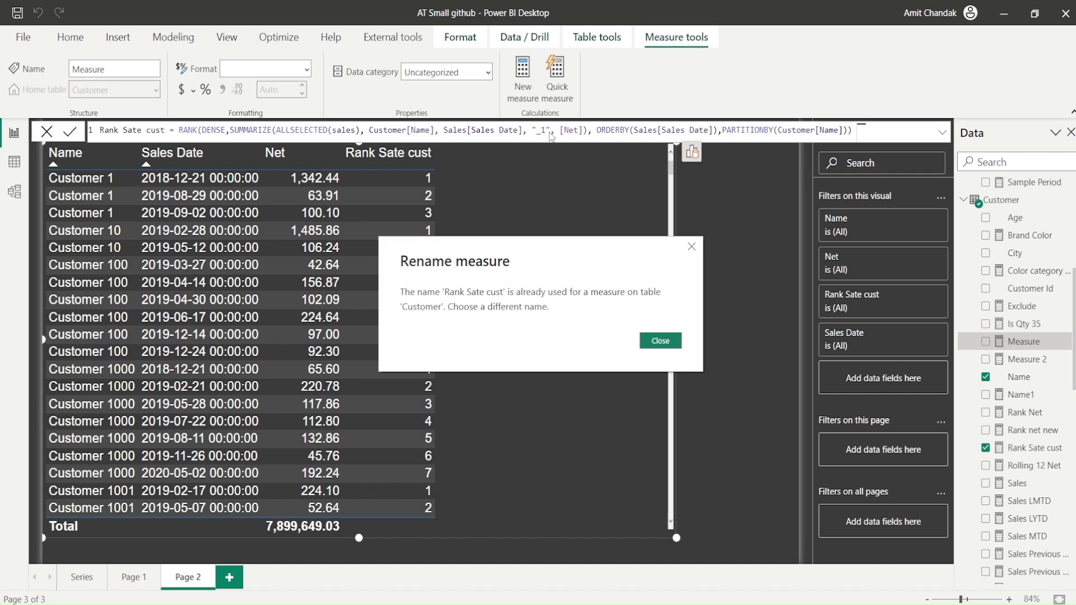
Dismiss the rename message, change the new measure's name to Rank Sate cust net and commit it.
{"action": "left_click", "coordinate": [657, 343]}
{"action": "left_click", "coordinate": [165, 130]}
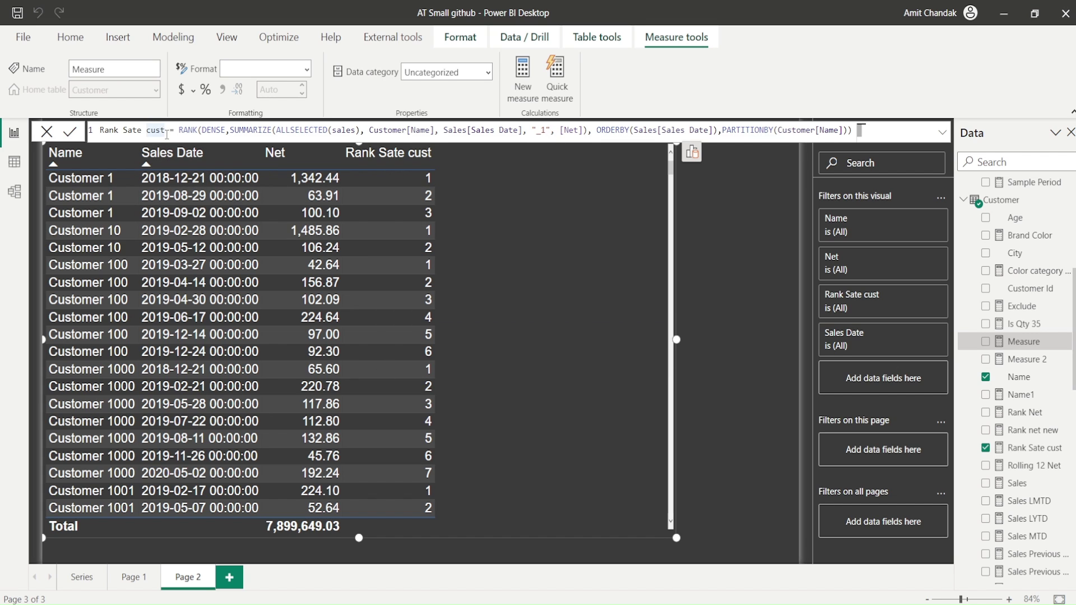
{"action": "type", "text": "net"}
{"action": "key", "text": "Return"}
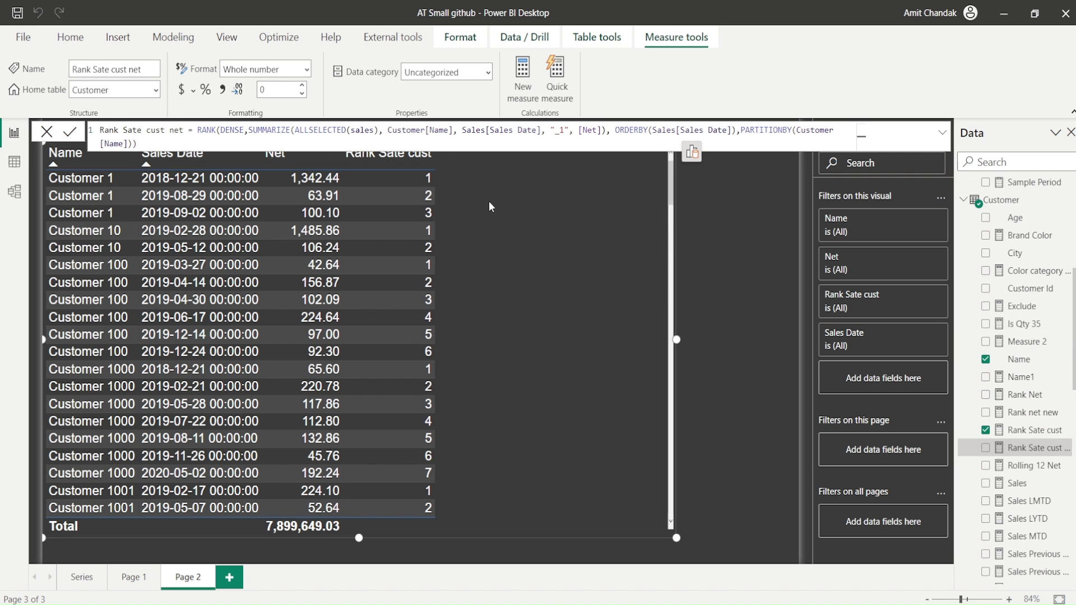
Replace the ORDERBY arguments of Rank Sate cust net with [_1],DESC and commit the measure.
{"action": "left_click_drag", "start_coordinate": [1039, 455], "coordinate": [1067, 442]}
{"action": "left_click_drag", "start_coordinate": [732, 131], "coordinate": [655, 128]}
{"action": "key", "text": "Delete"}
{"action": "type", "text": "["}
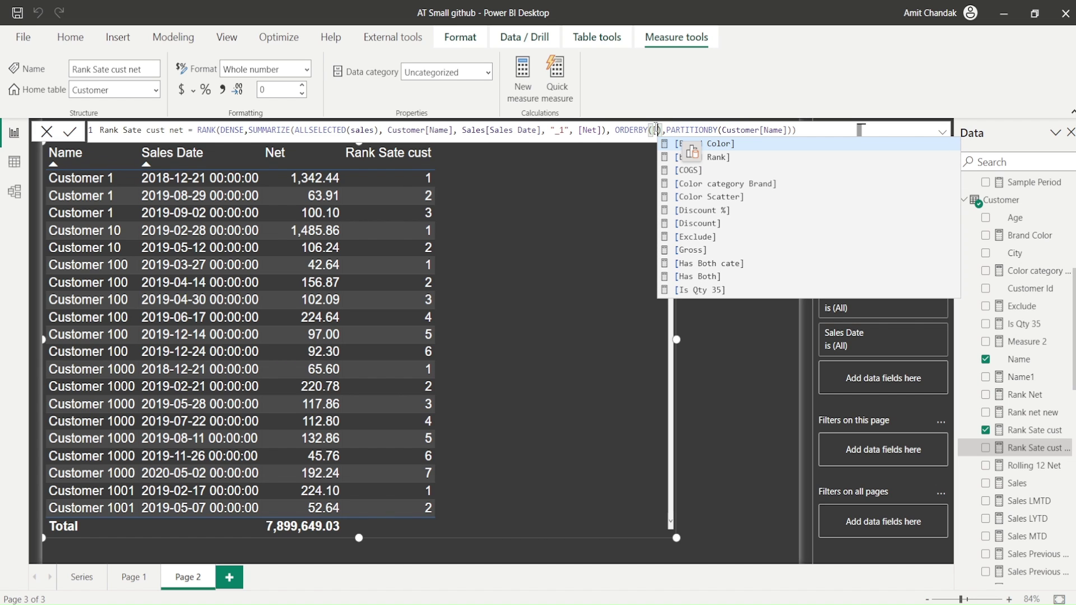
{"action": "type", "text": "_1]"}
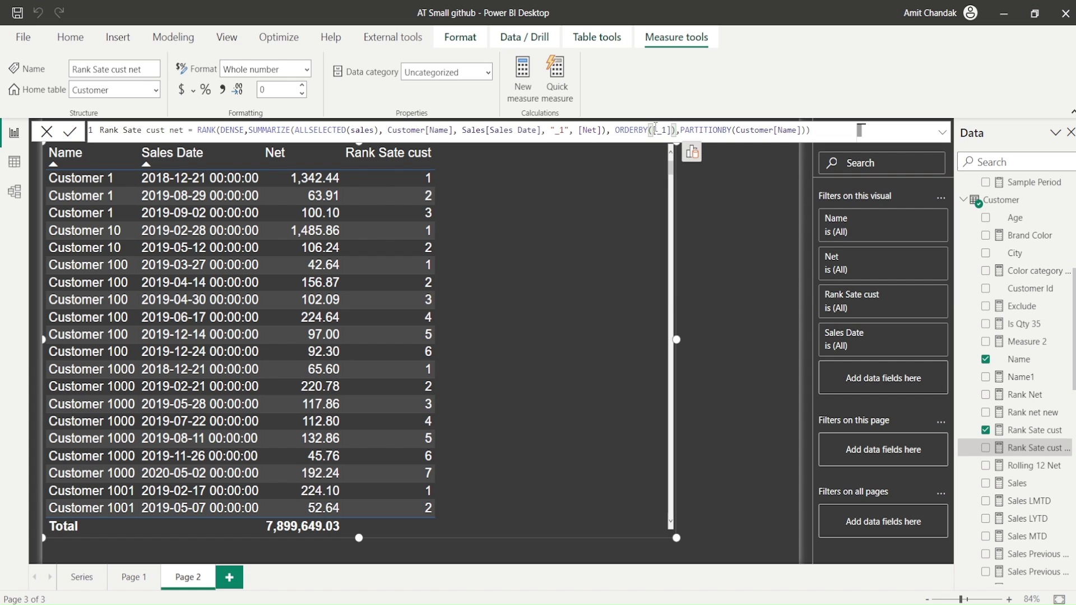
{"action": "type", "text": ",DESC"}
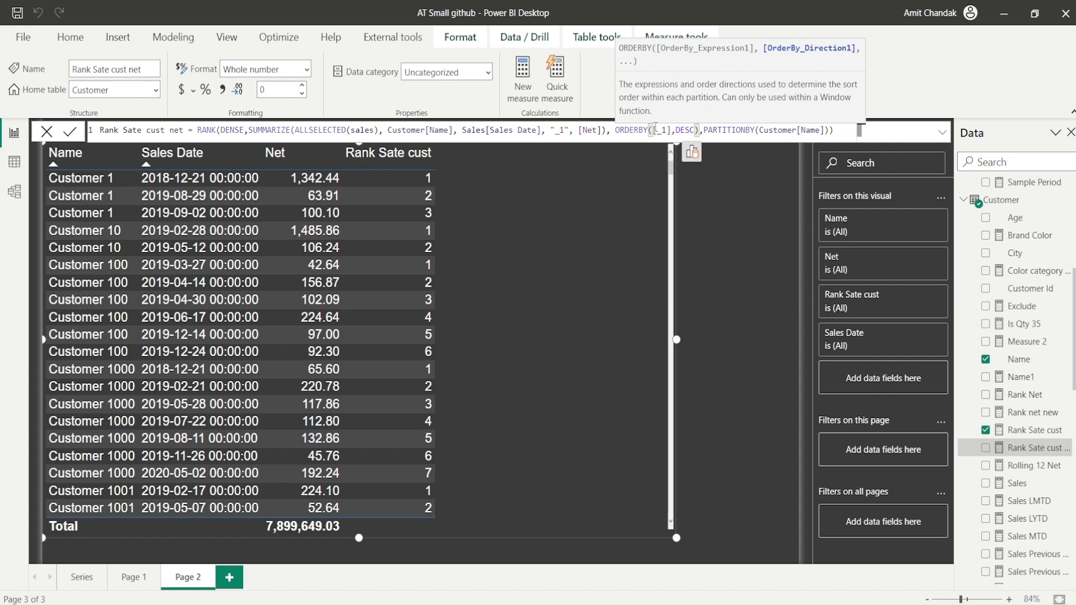
{"action": "key", "text": "Return"}
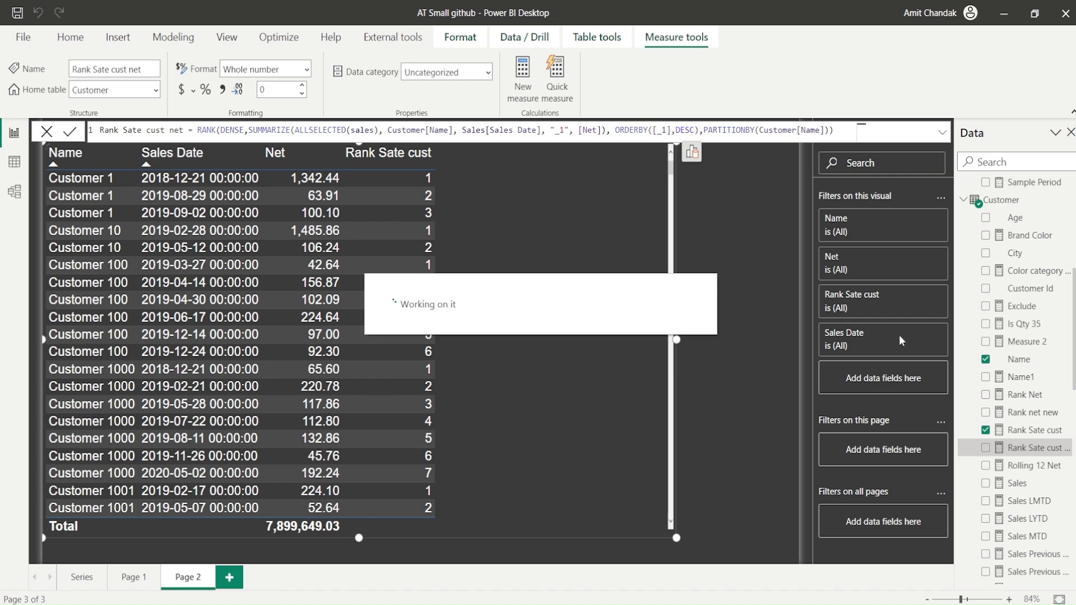
Add the Rank Sate cust net measure to the customer sales date table.
{"action": "left_click_drag", "start_coordinate": [1053, 454], "coordinate": [544, 247]}
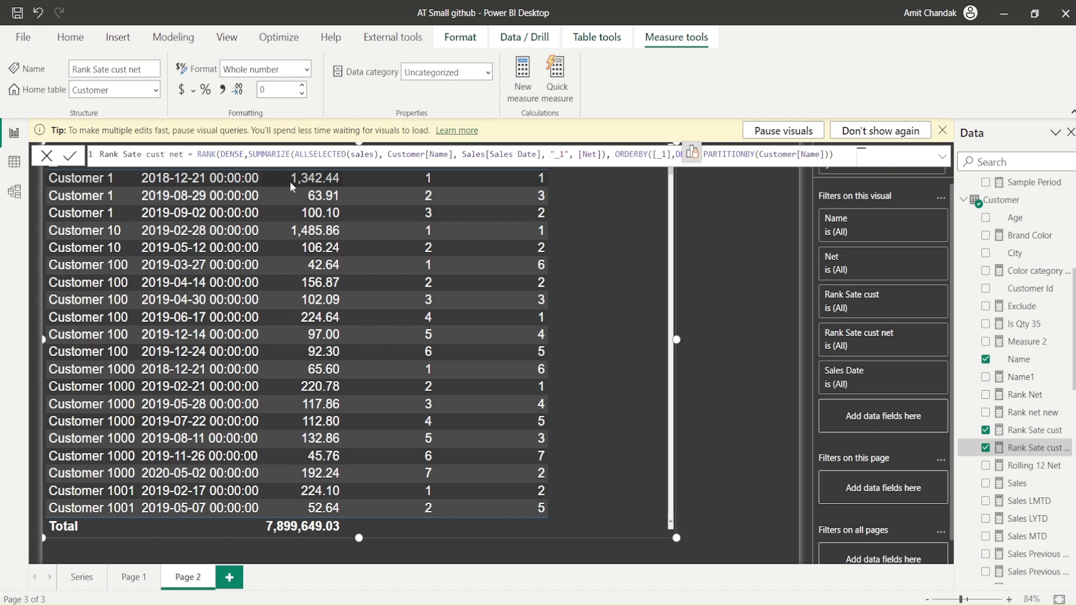
{"action": "scroll", "coordinate": [615, 439], "scroll_direction": "up", "scroll_amount": 2}
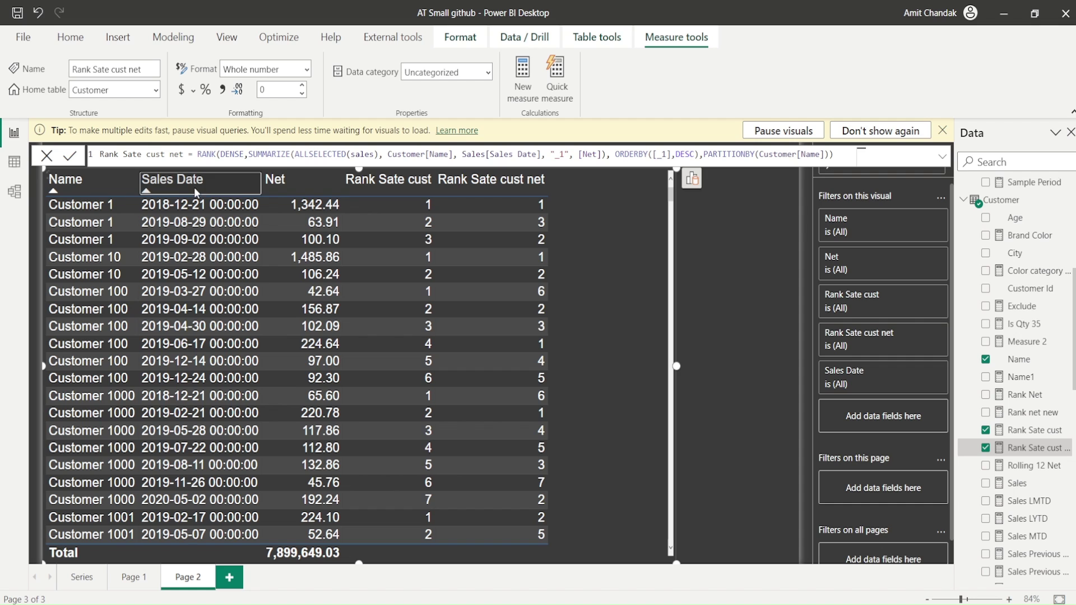
Sort the table by Name ascending, with Net descending as the secondary sort within each customer.
{"action": "left_click", "coordinate": [116, 186]}
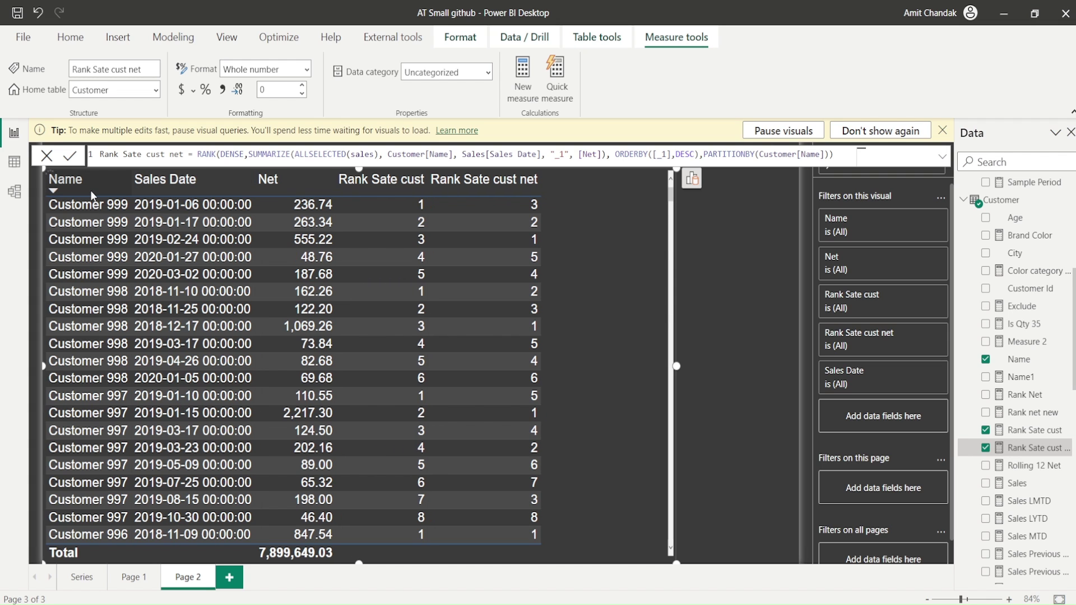
{"action": "left_click", "coordinate": [90, 190]}
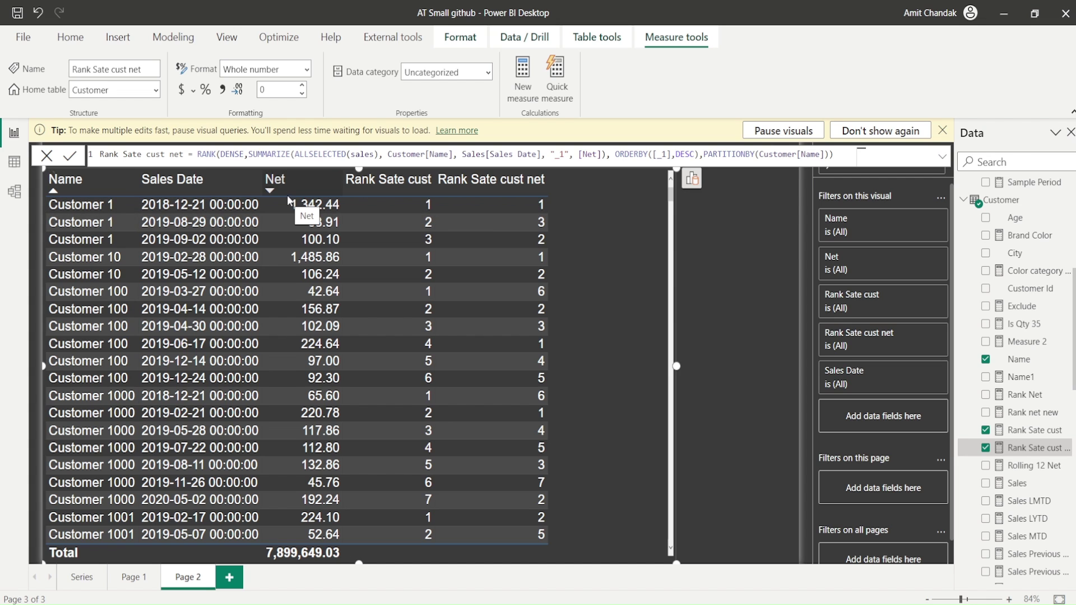
{"action": "left_click", "coordinate": [287, 194]}
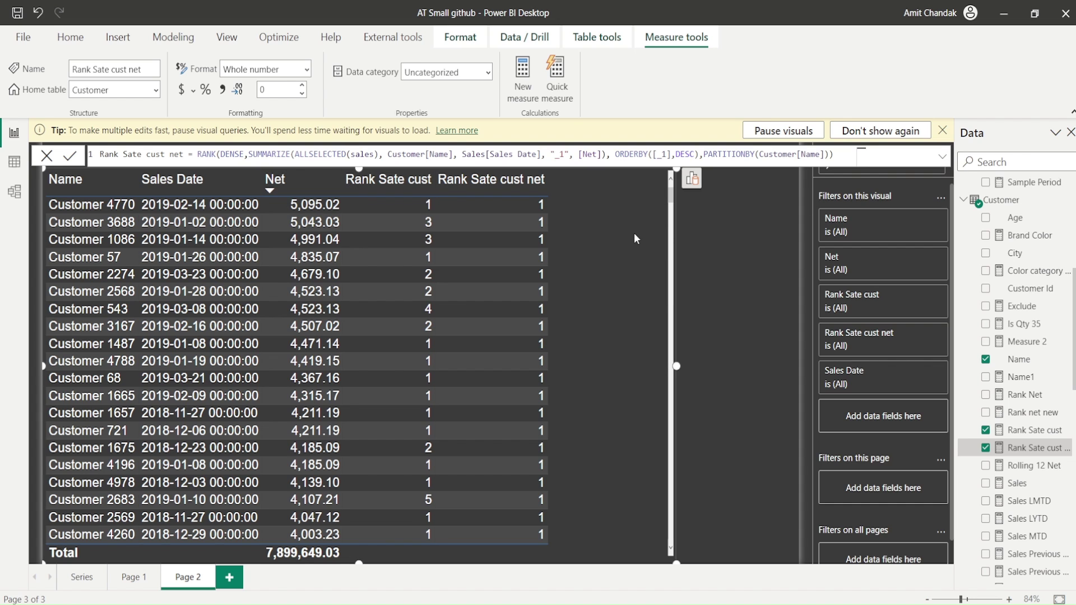
{"action": "left_click", "coordinate": [82, 190]}
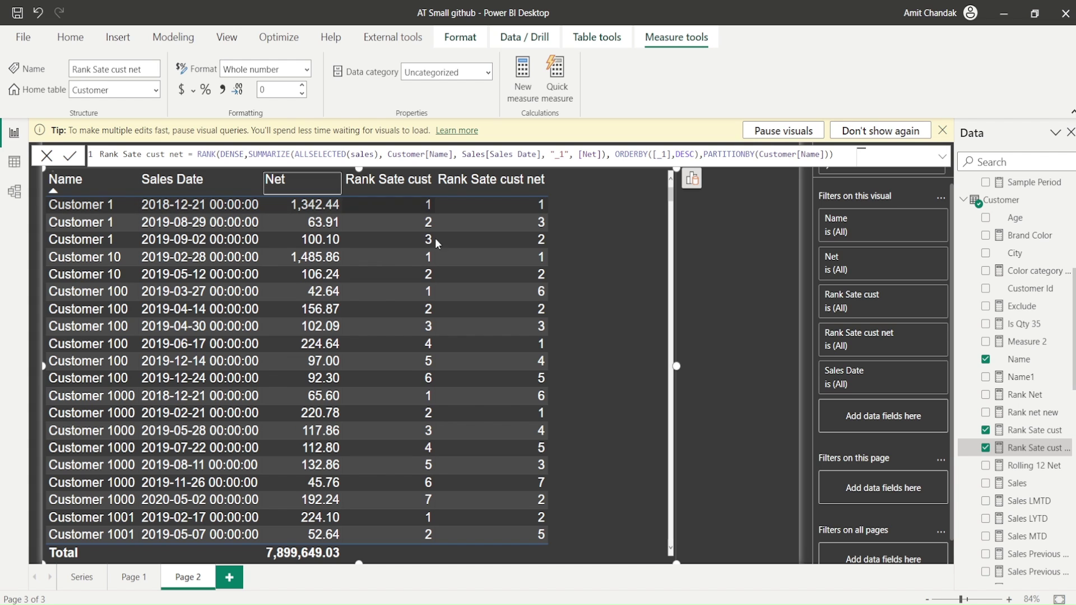
{"action": "left_click", "coordinate": [291, 181], "text": "shift"}
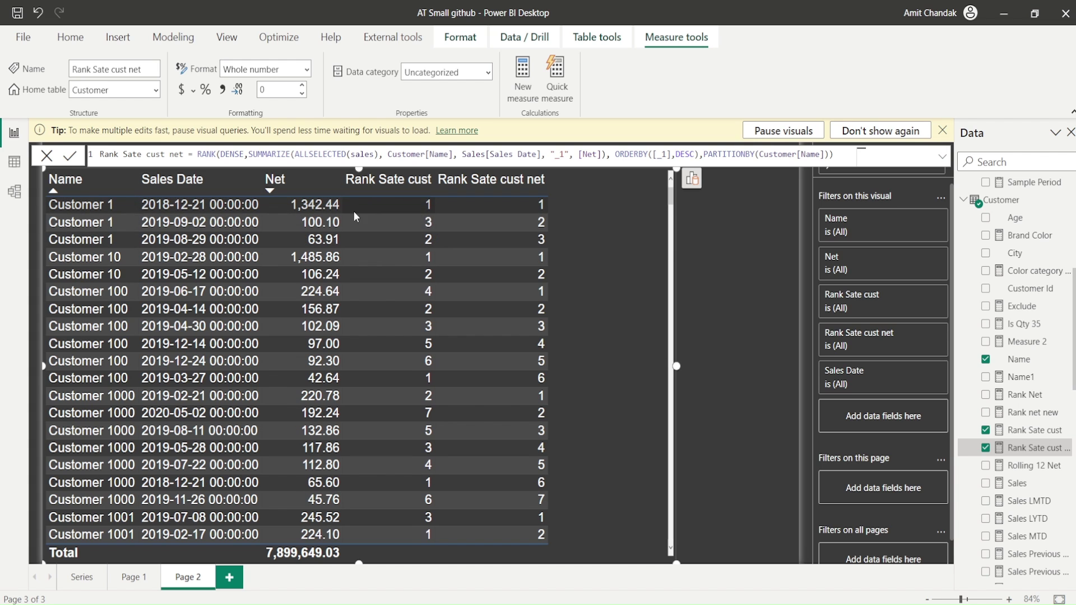